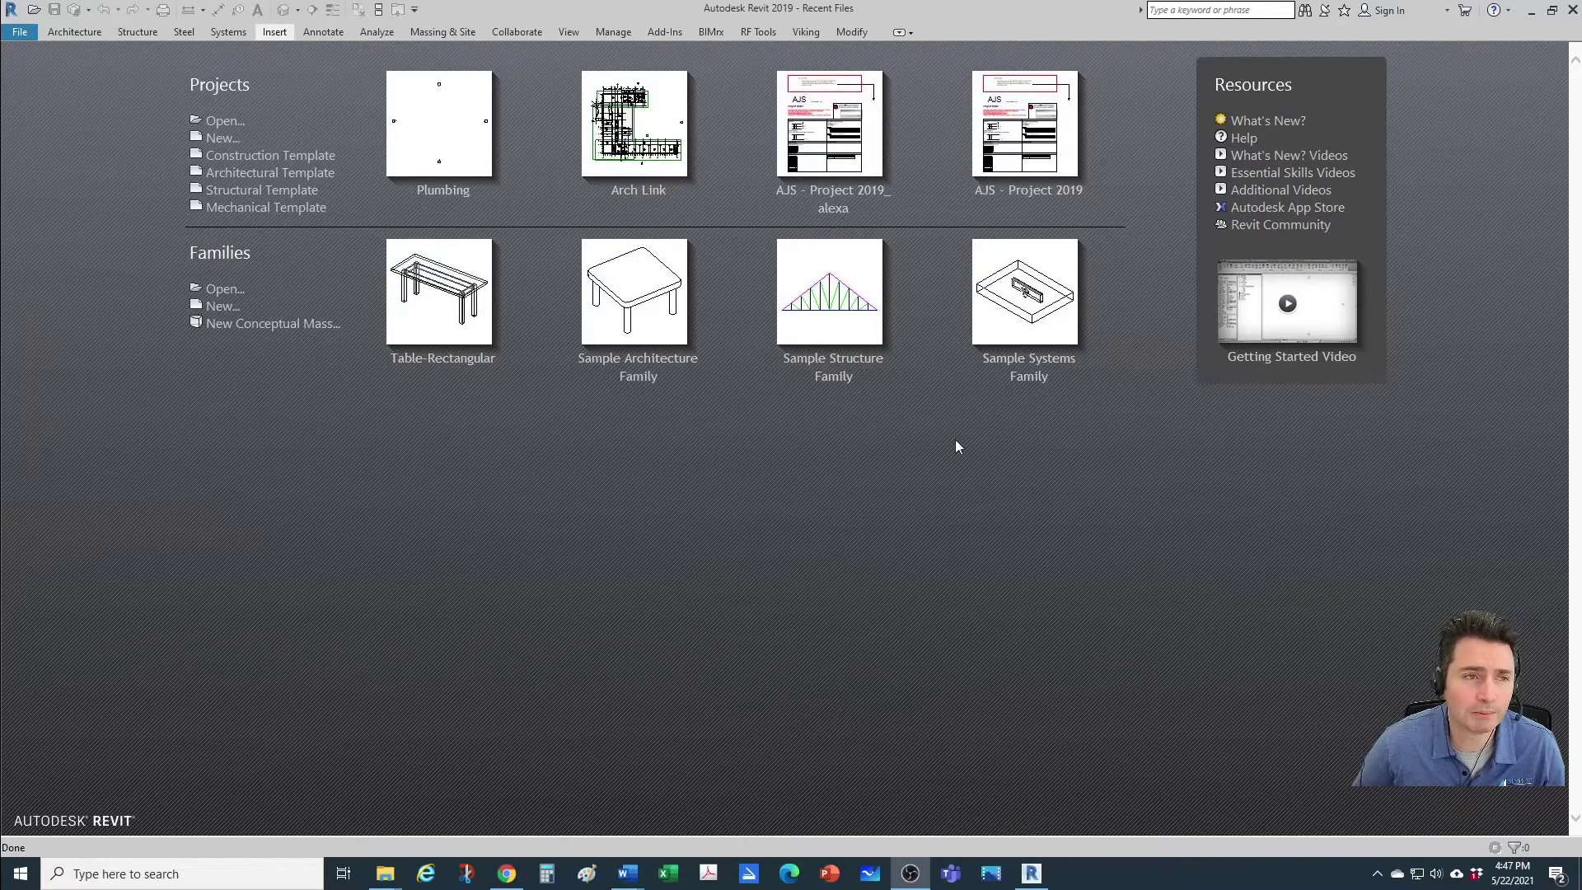
Create a new project from the Plumbing-Default.rte template in the US Imperial folder
left_click(22, 35)
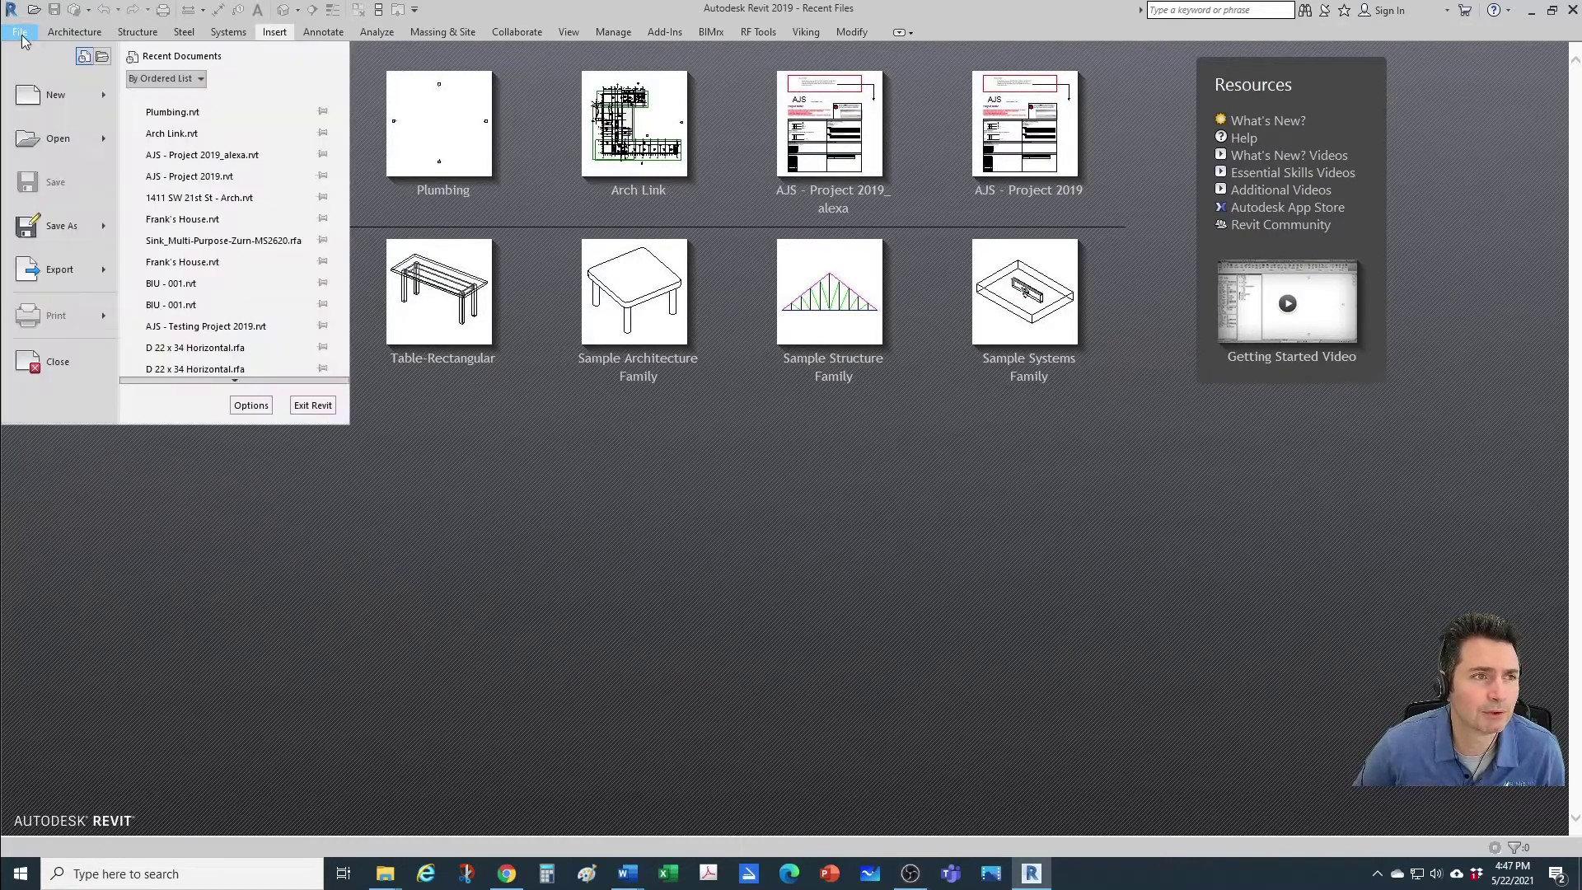
mouse_move(47, 105)
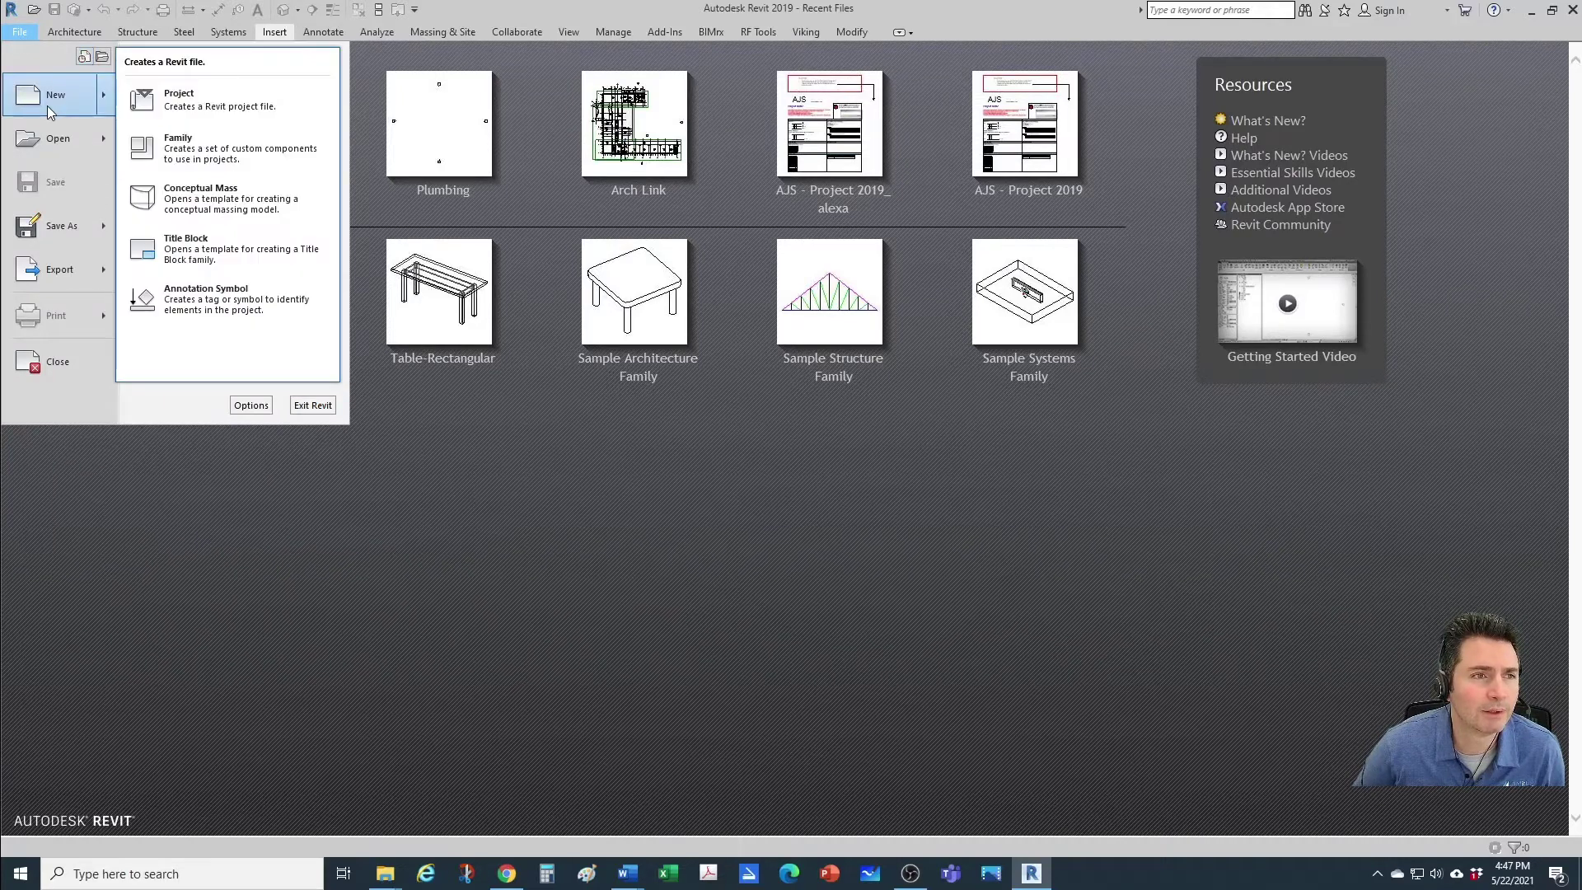
left_click(210, 107)
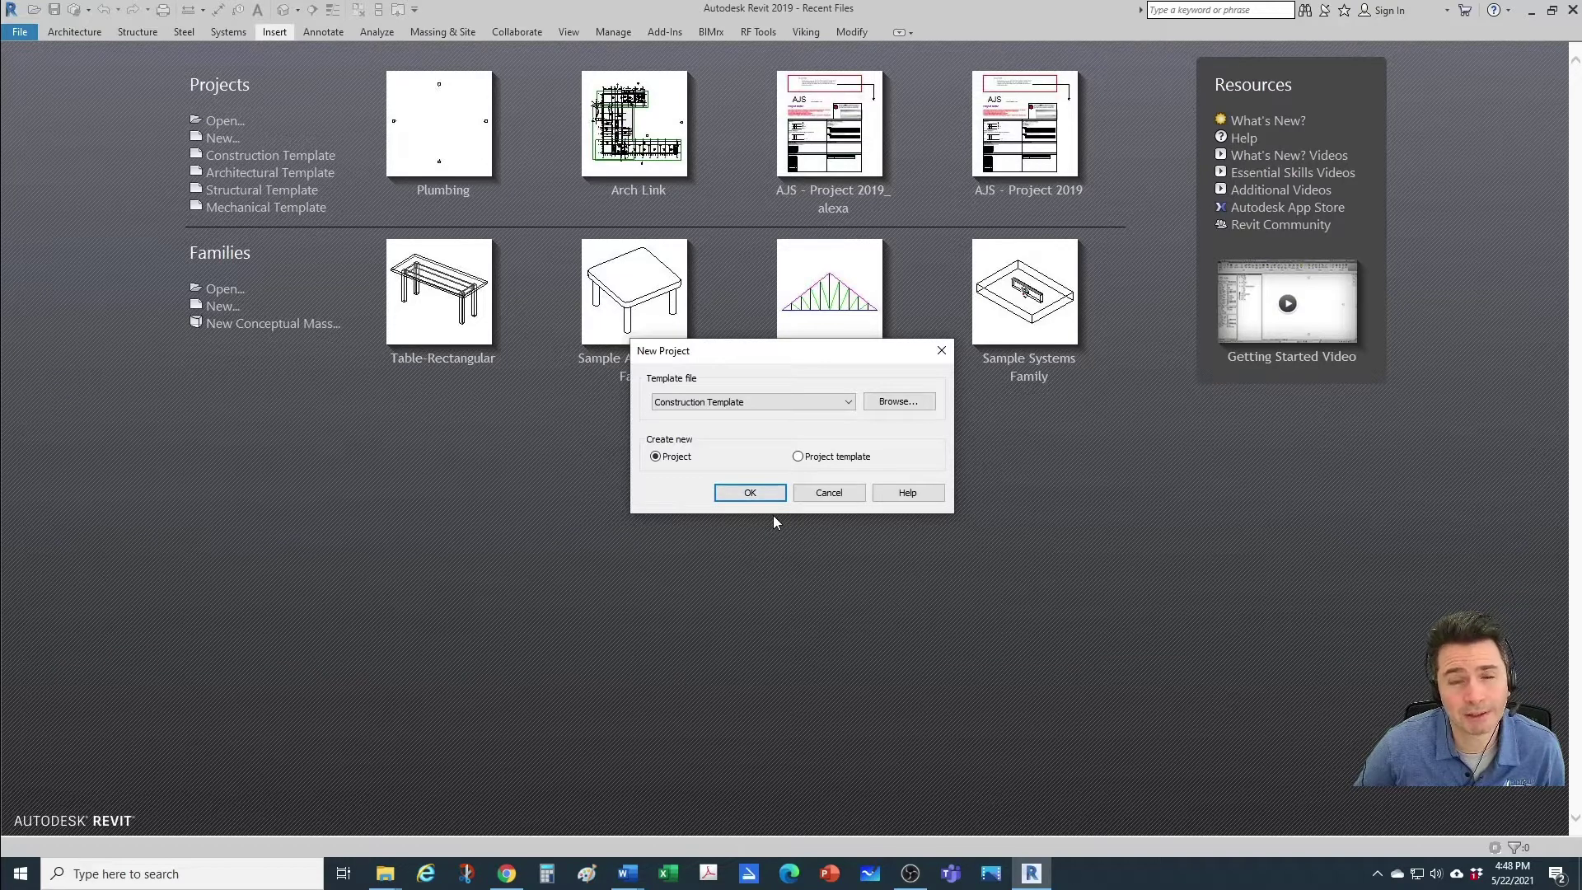
left_click(845, 402)
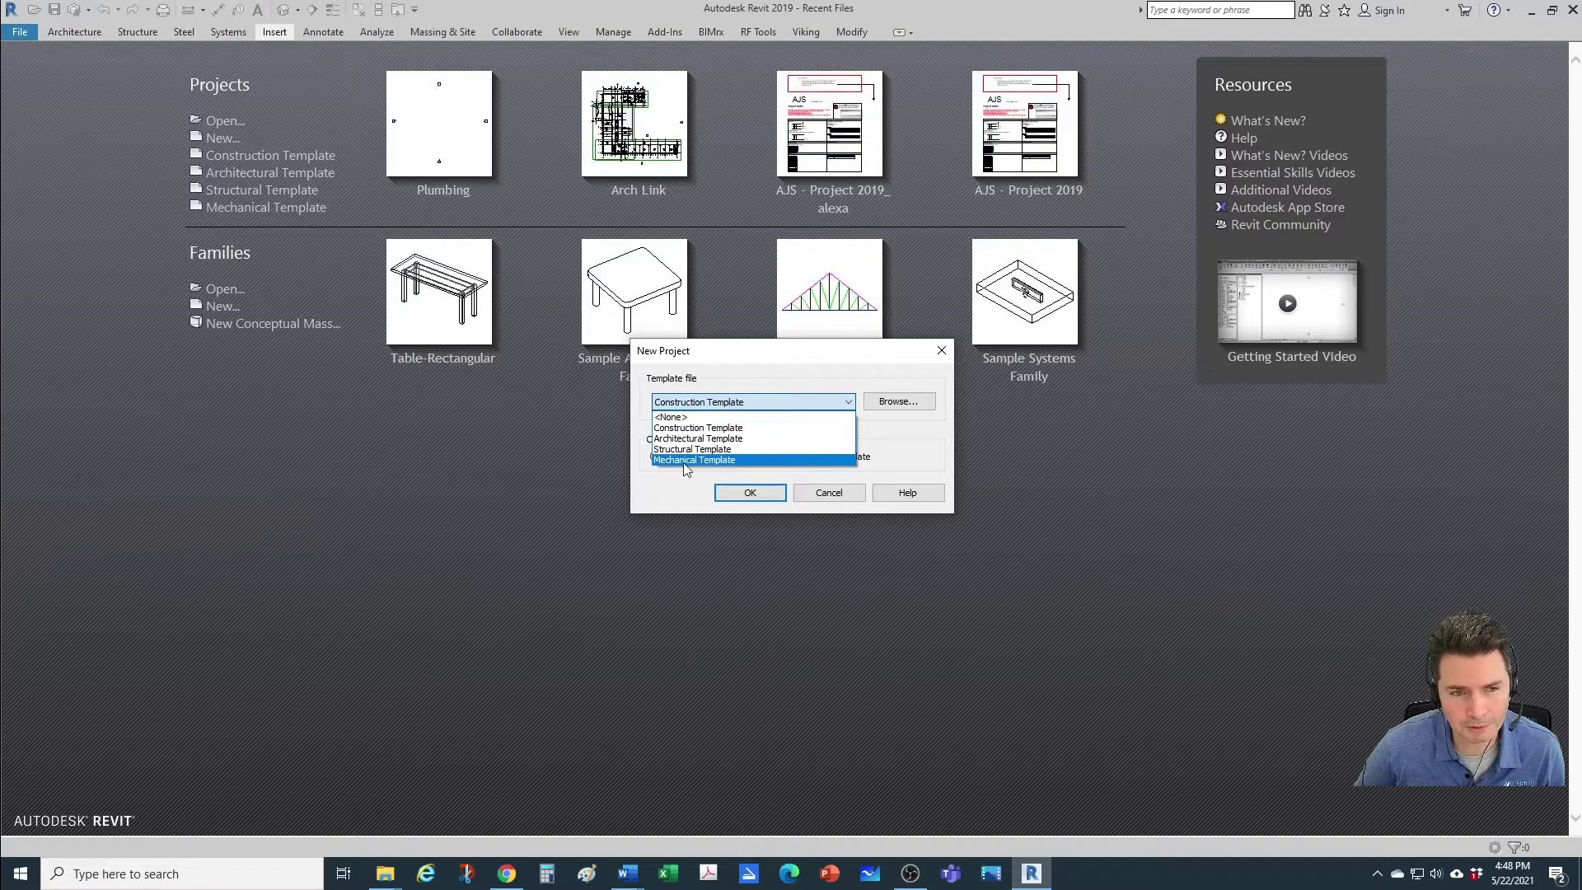
left_click(890, 404)
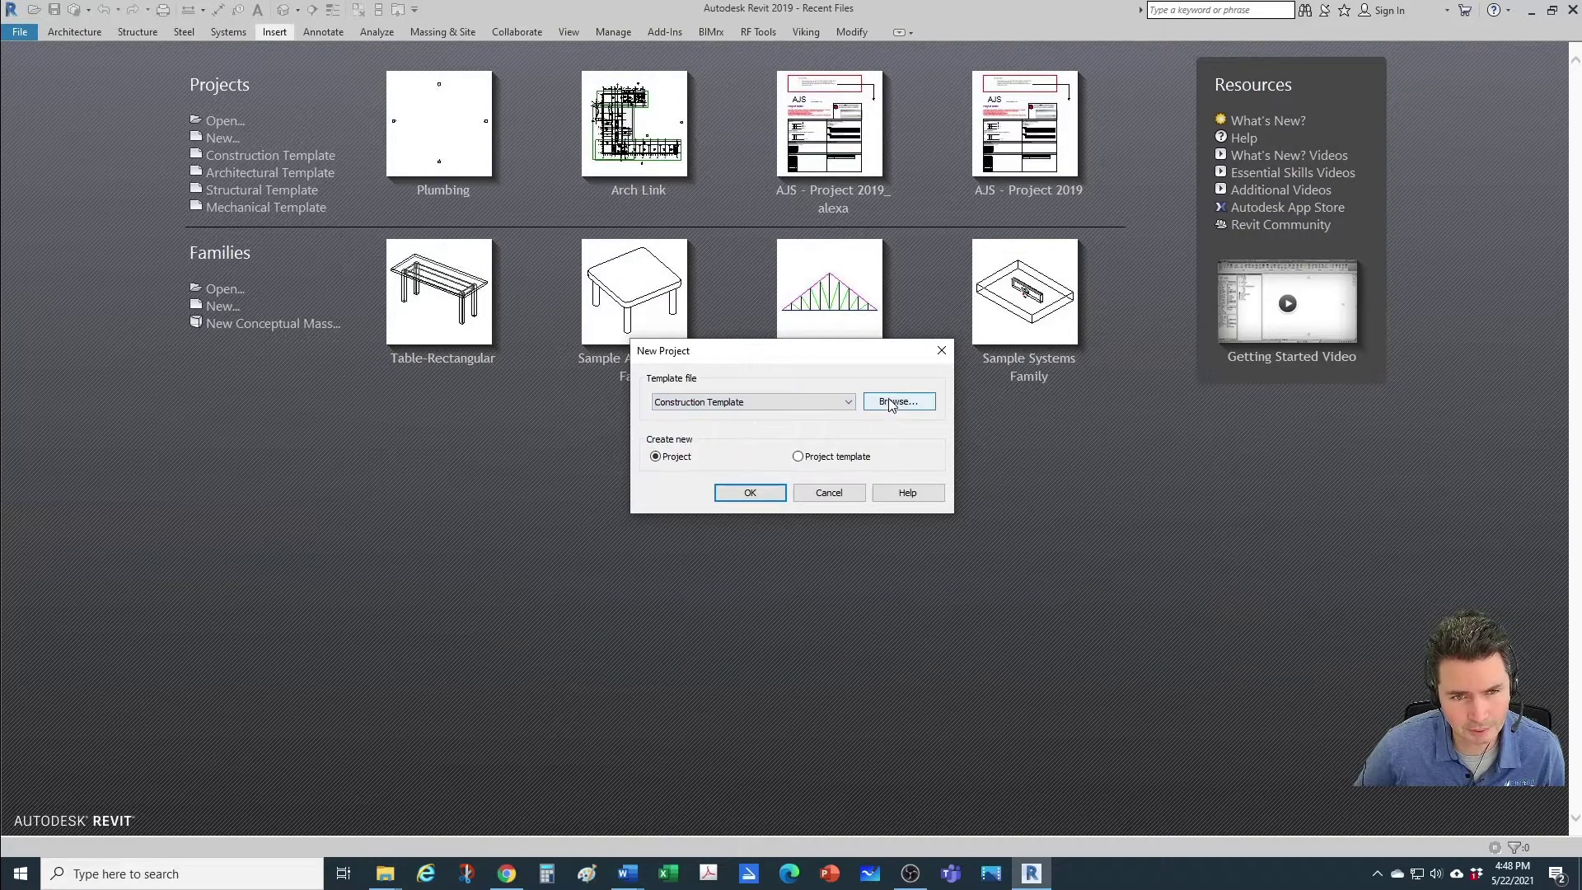
left_click(890, 404)
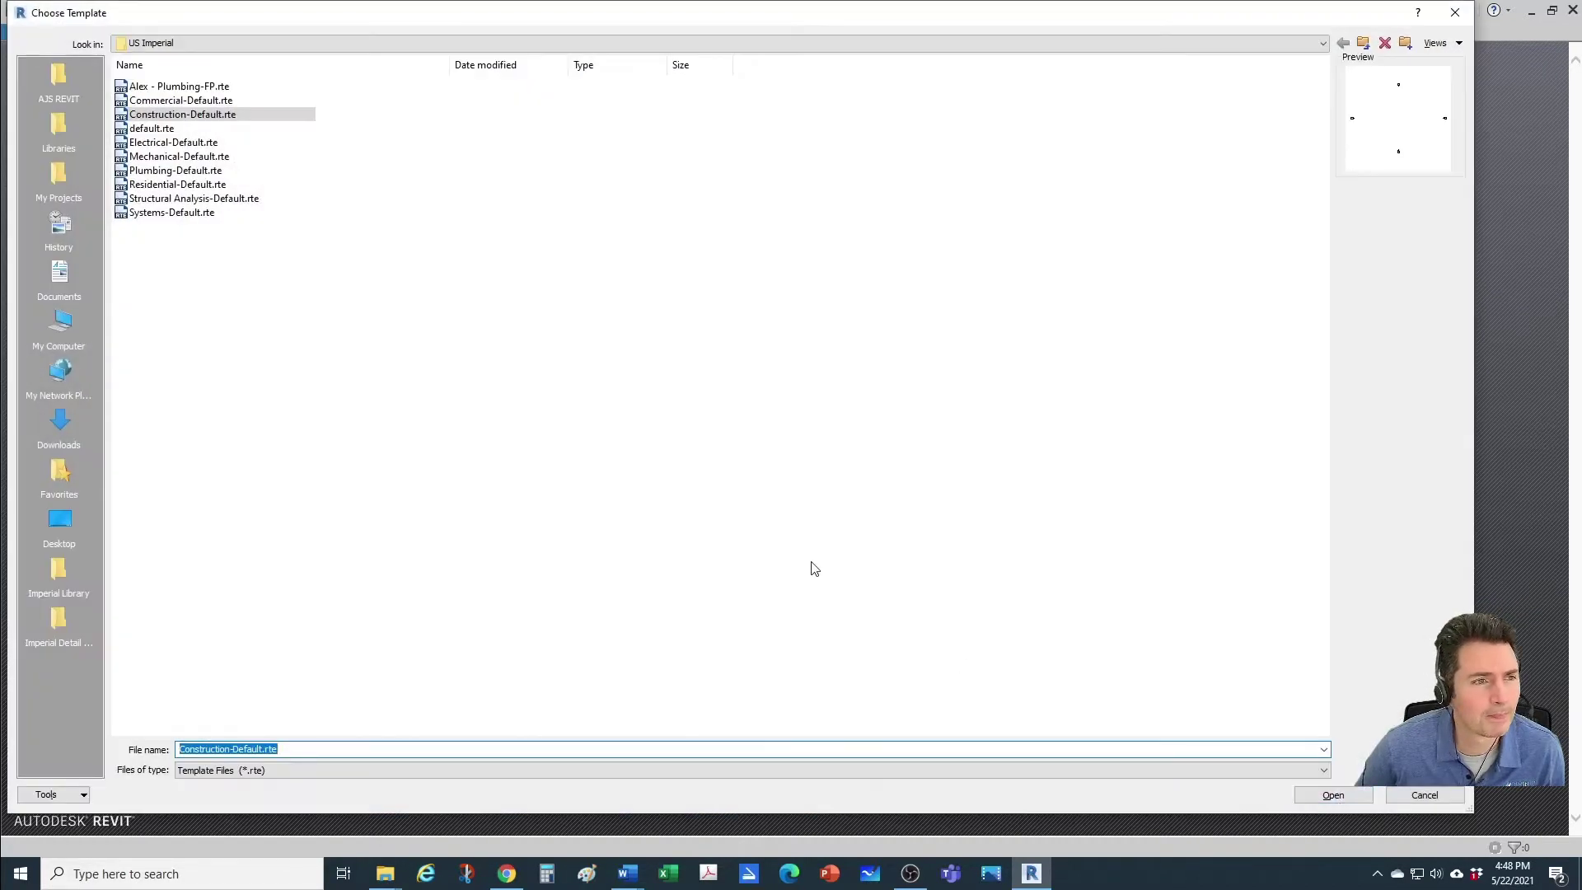
left_click(165, 171)
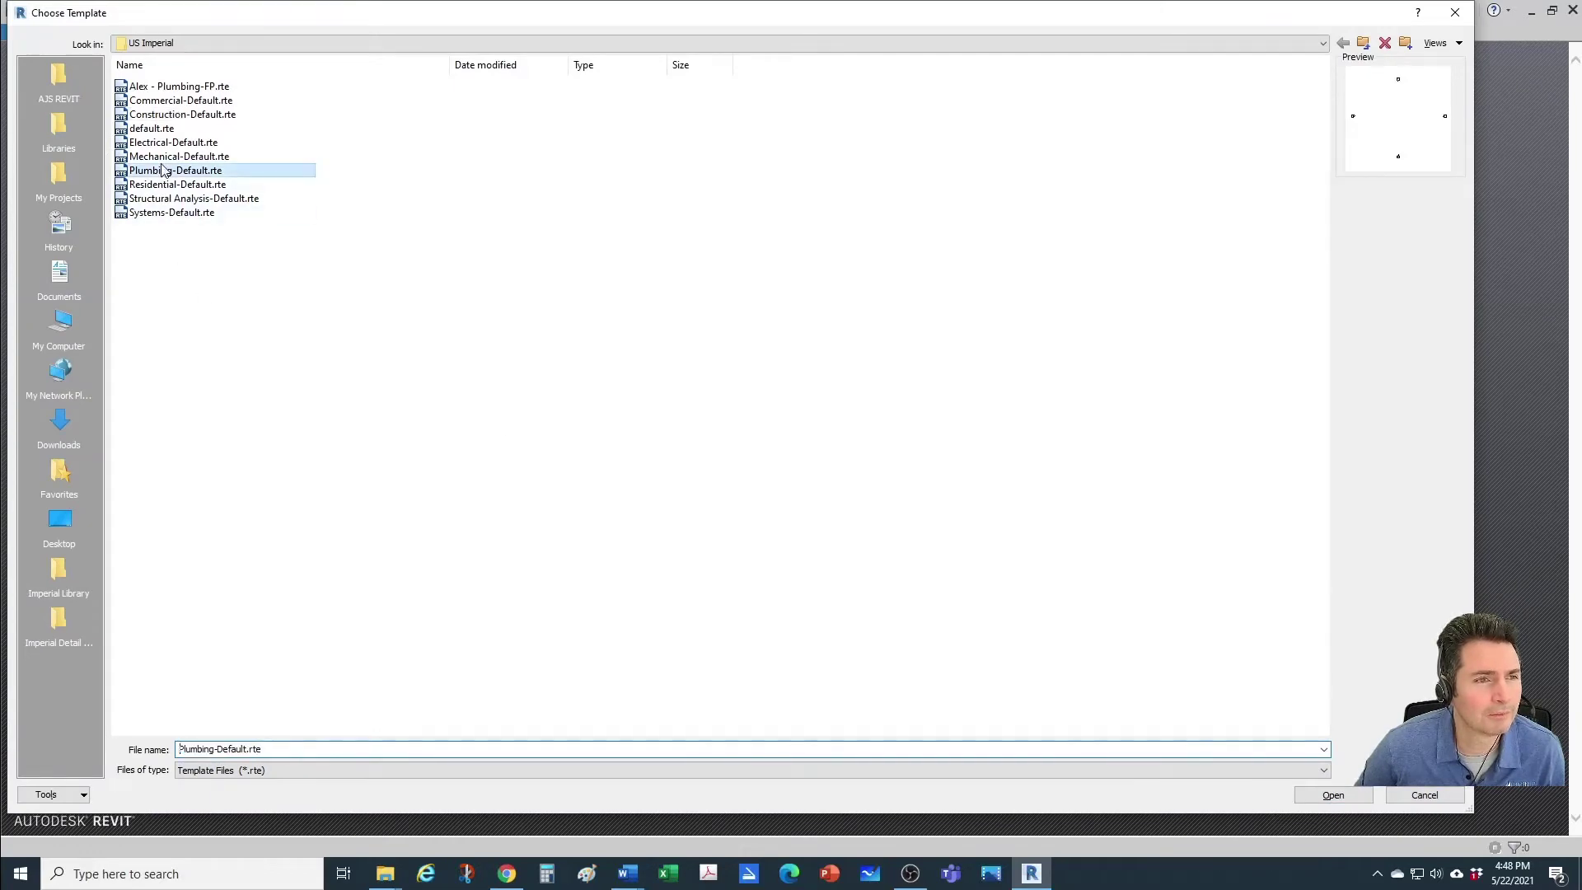
left_click(1318, 798)
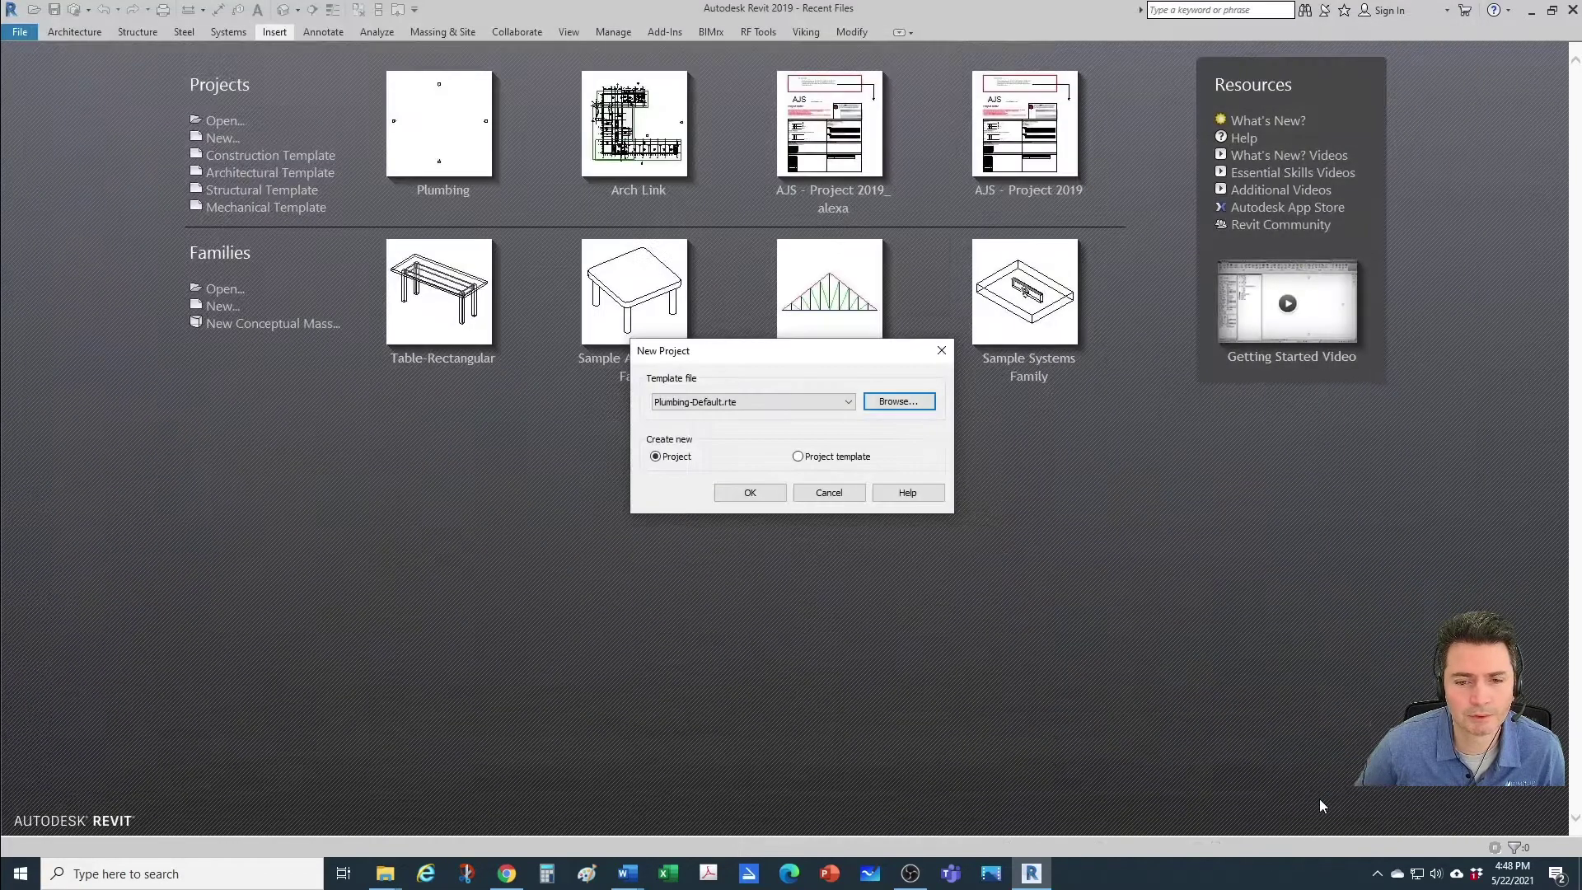
left_click(754, 492)
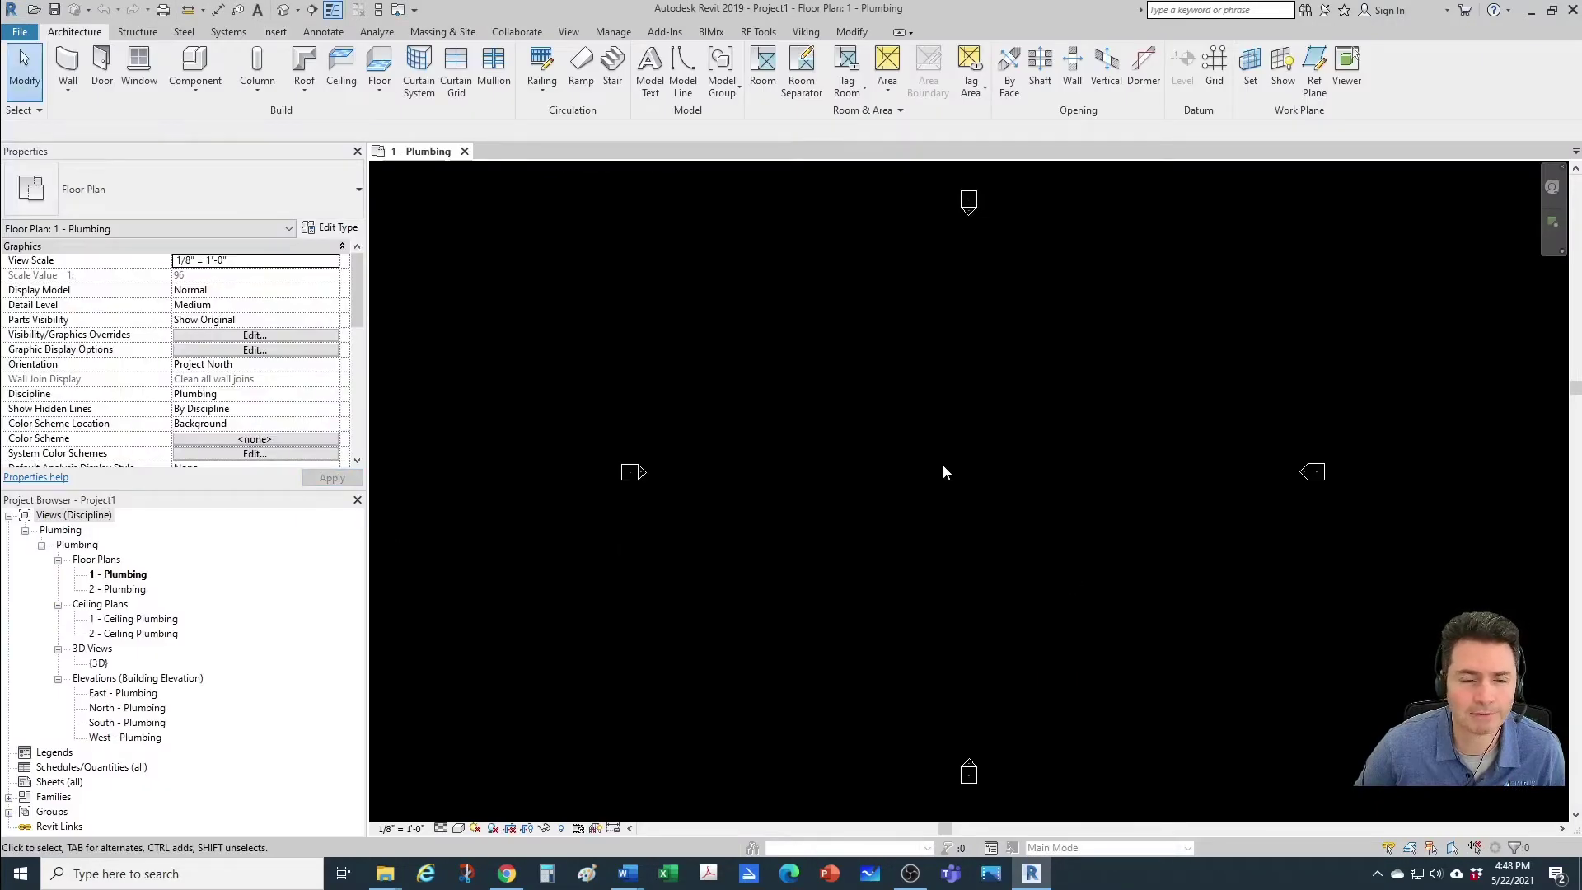
Link Arch Link.rvt from the Revit Models folder into the 1 - Plumbing floor plan with Auto - Origin to Origin positioning
middle_click_drag(1016, 521, 943, 533)
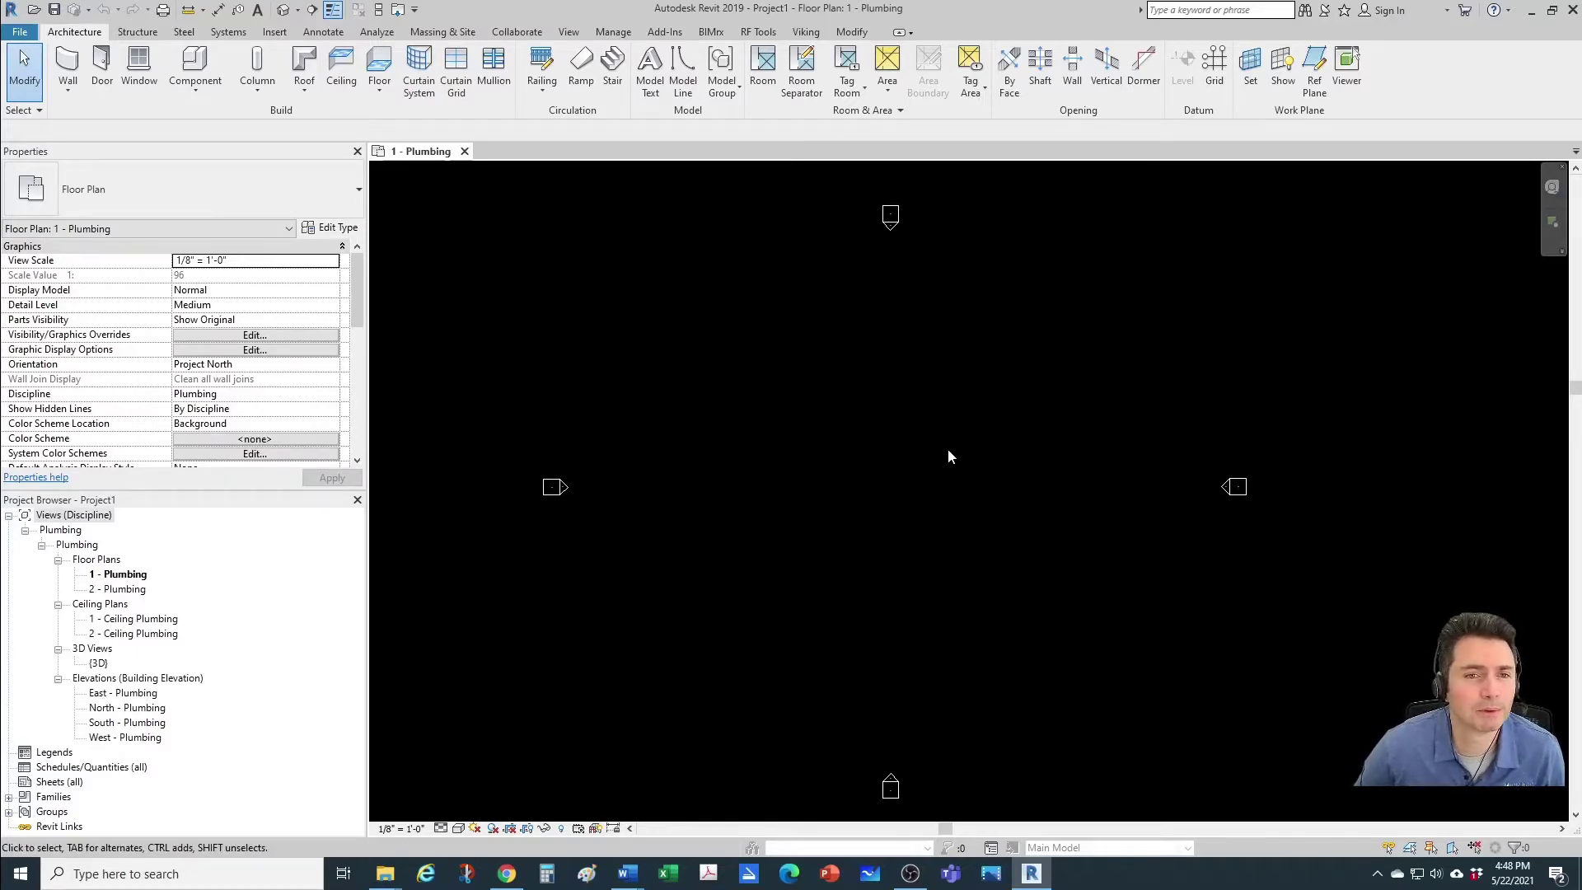
middle_click_drag(948, 449, 950, 453)
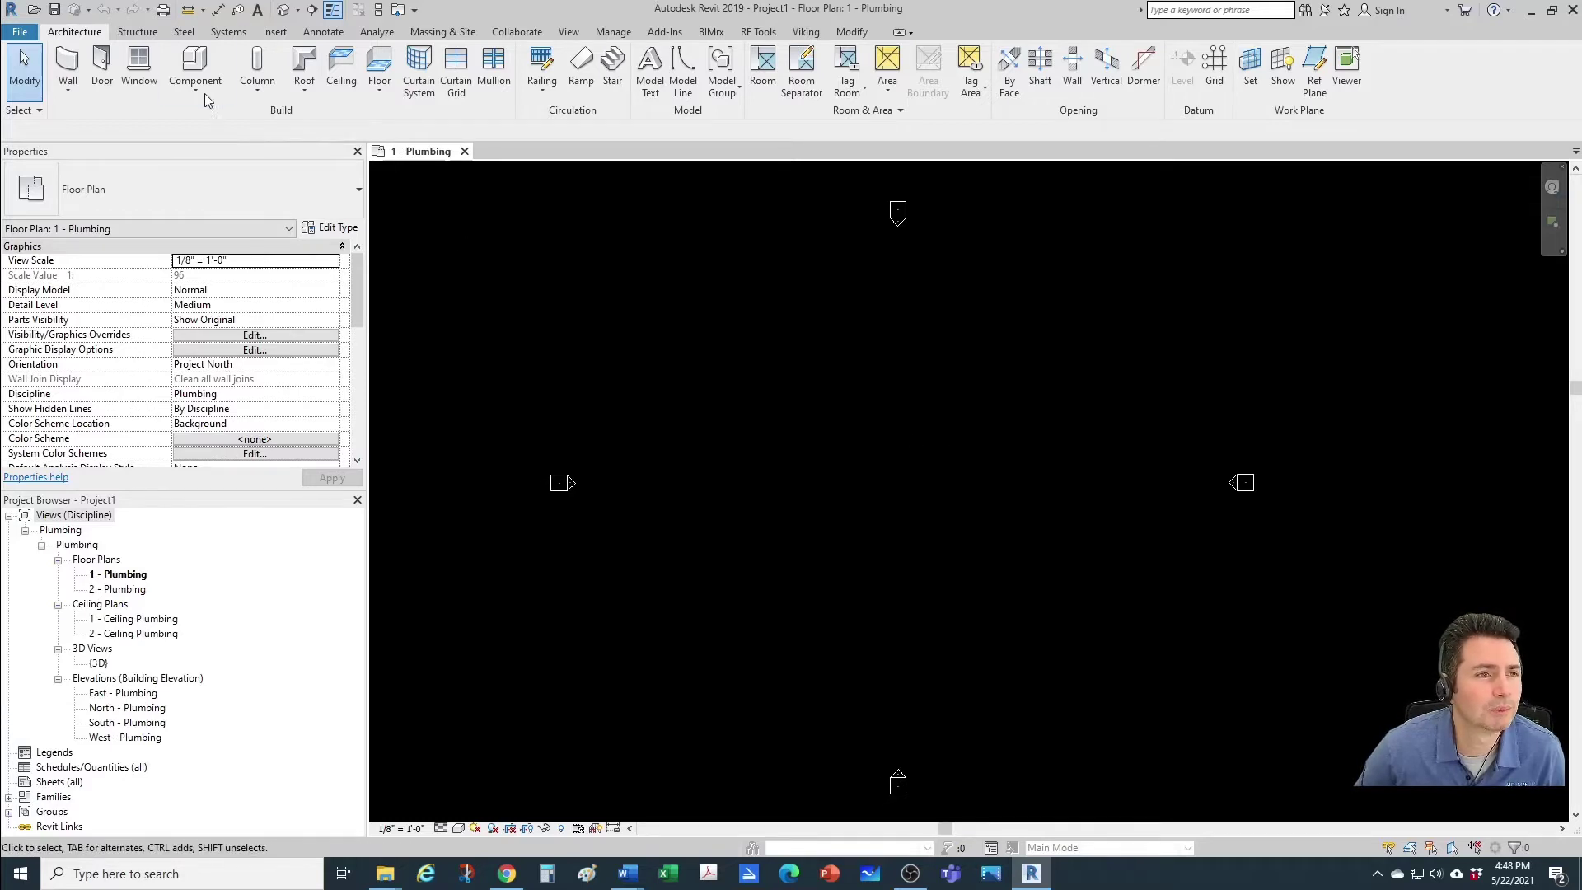
left_click(273, 33)
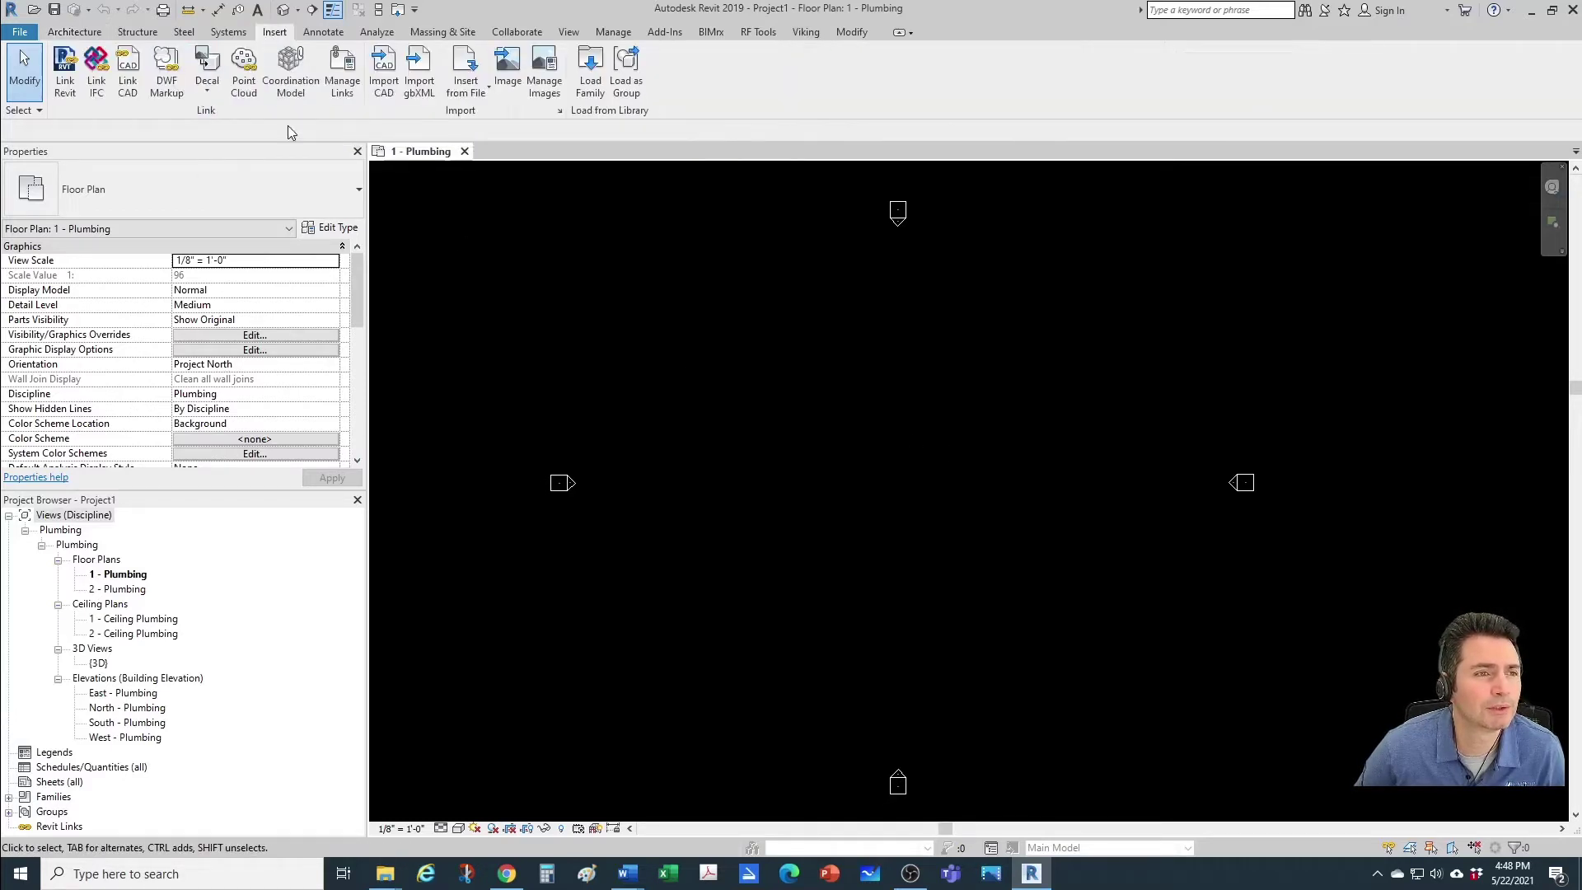
left_click(65, 72)
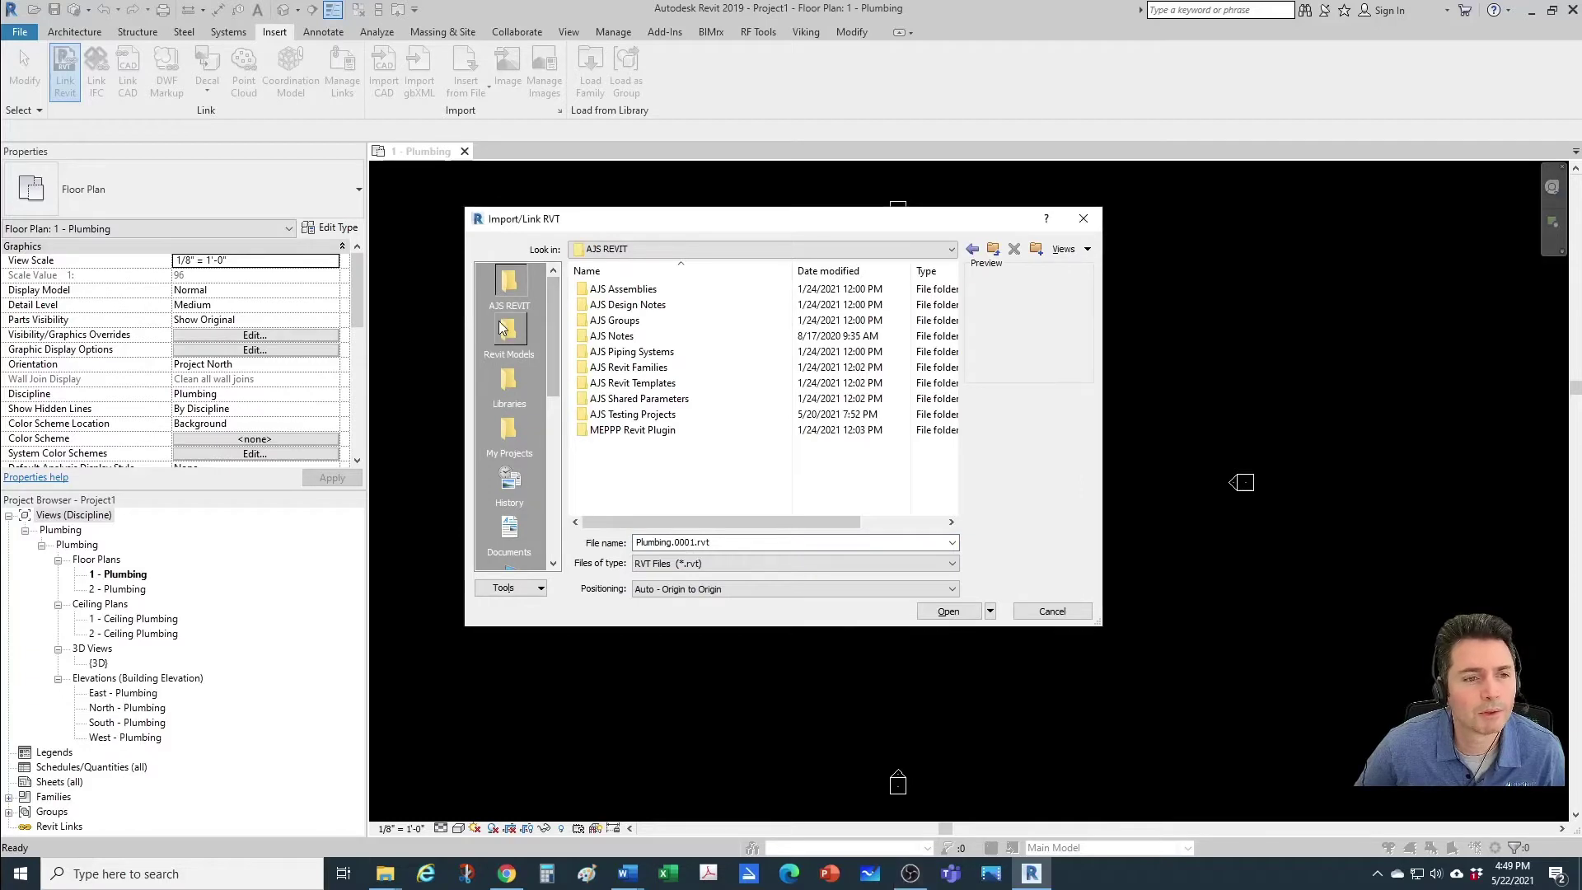
left_click(503, 329)
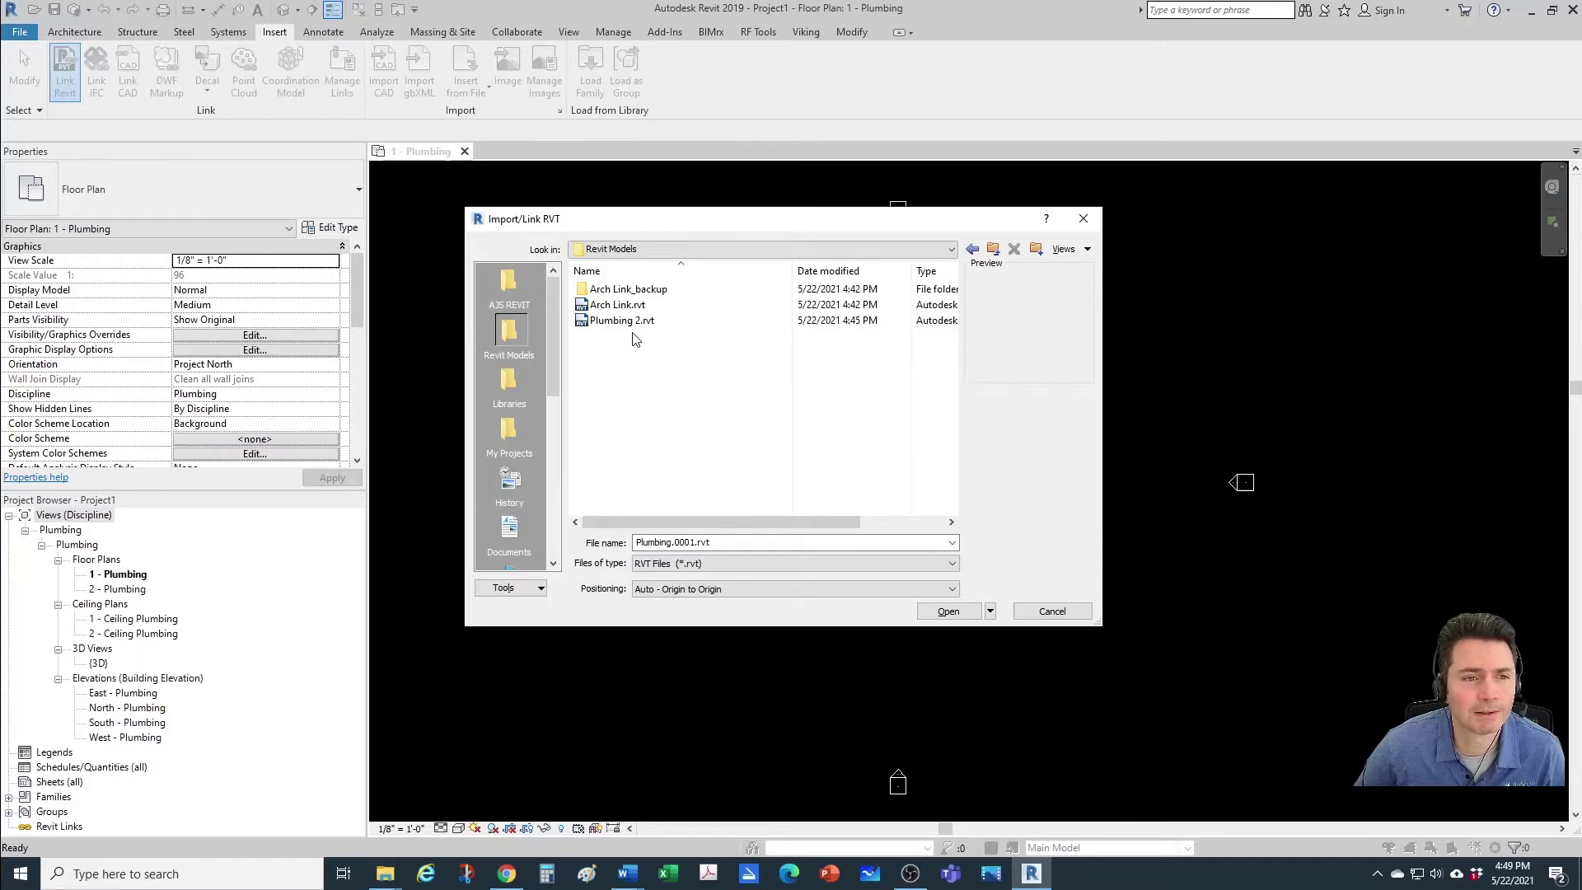
left_click(611, 306)
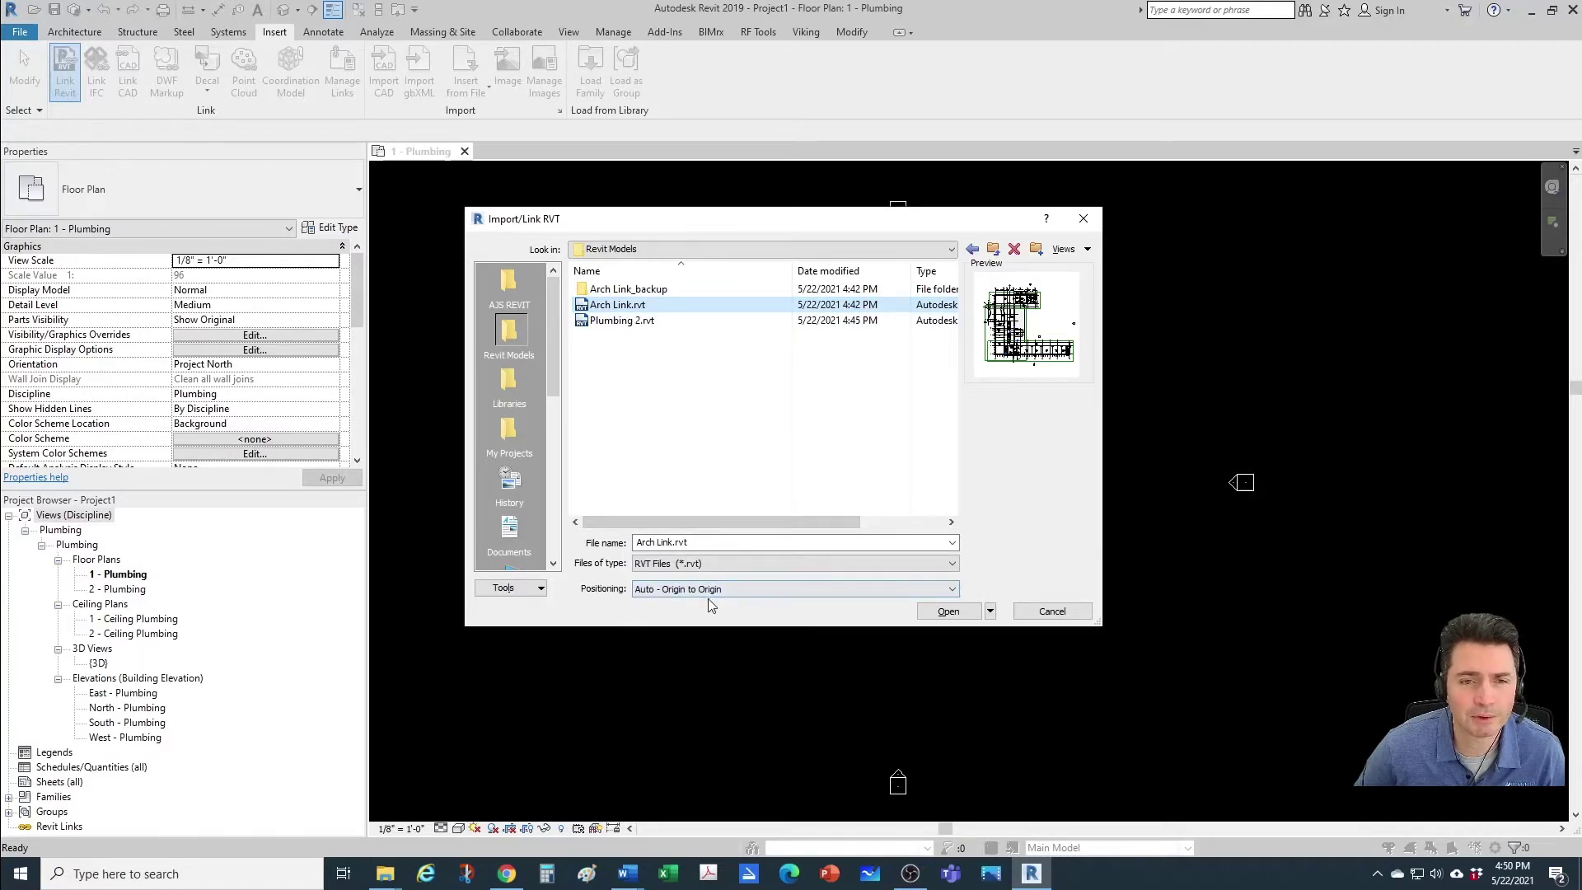
left_click(944, 611)
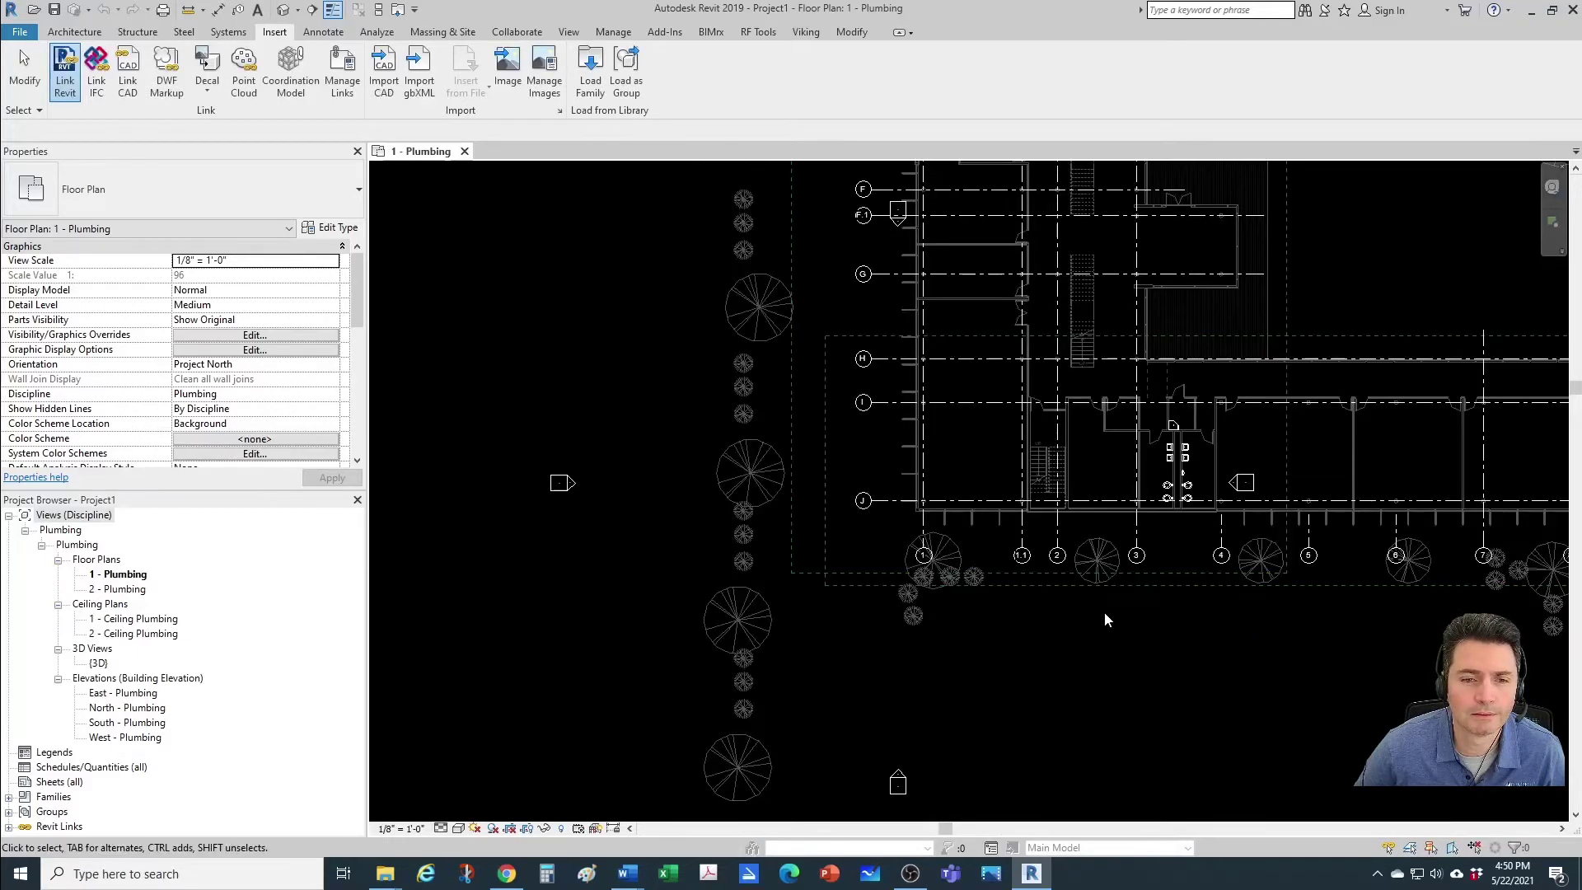
scroll(1001, 581, "down", 3)
scroll(1003, 587, "down", 3)
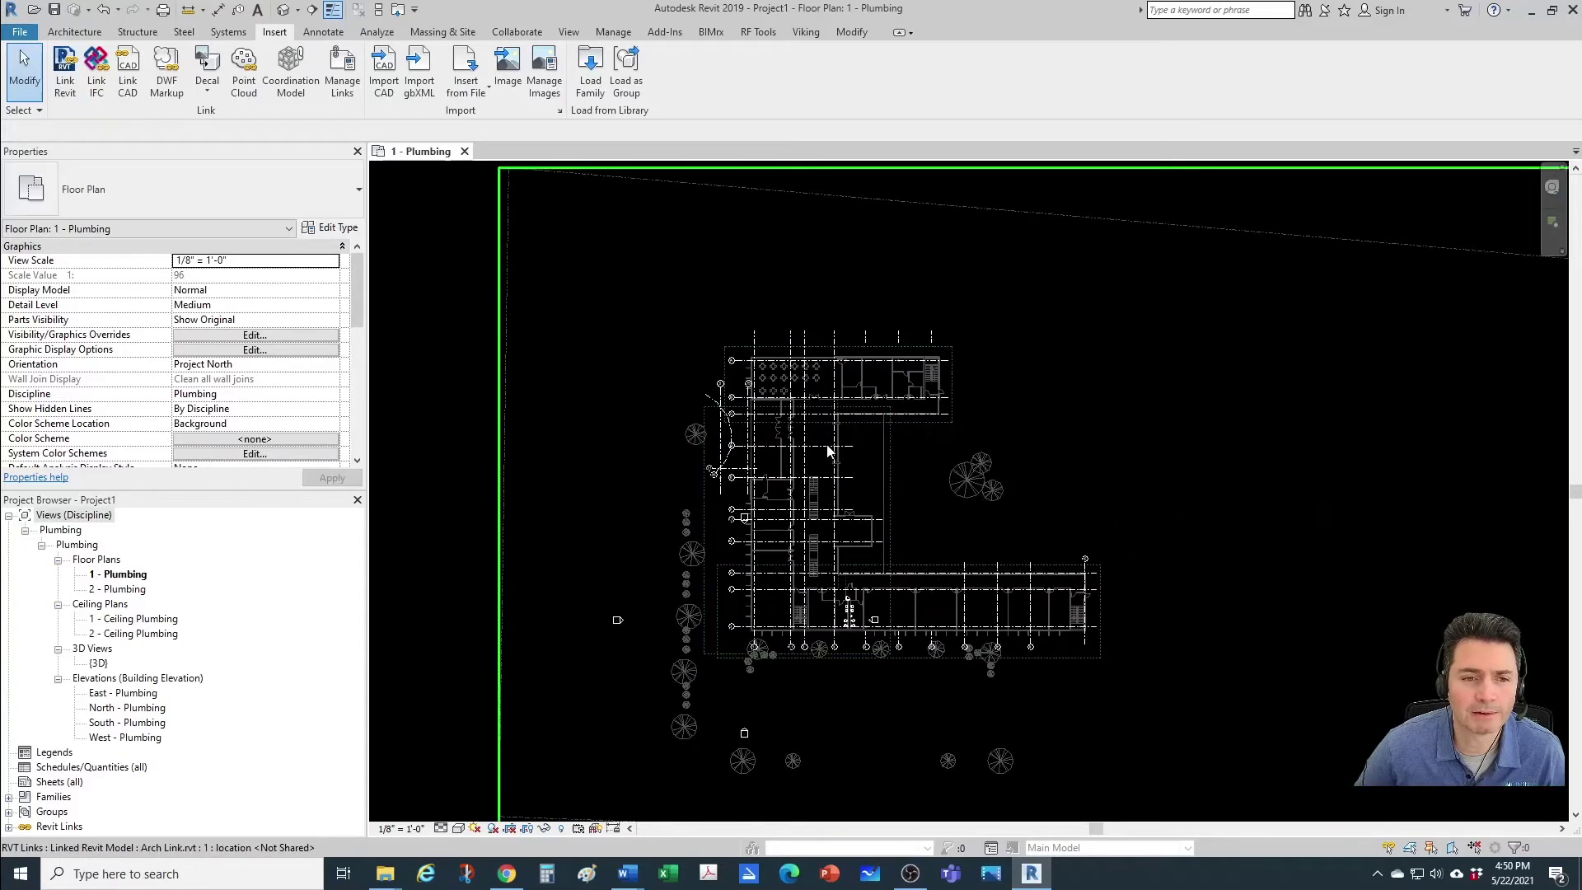
Pin the linked architectural model in place
left_click(844, 445)
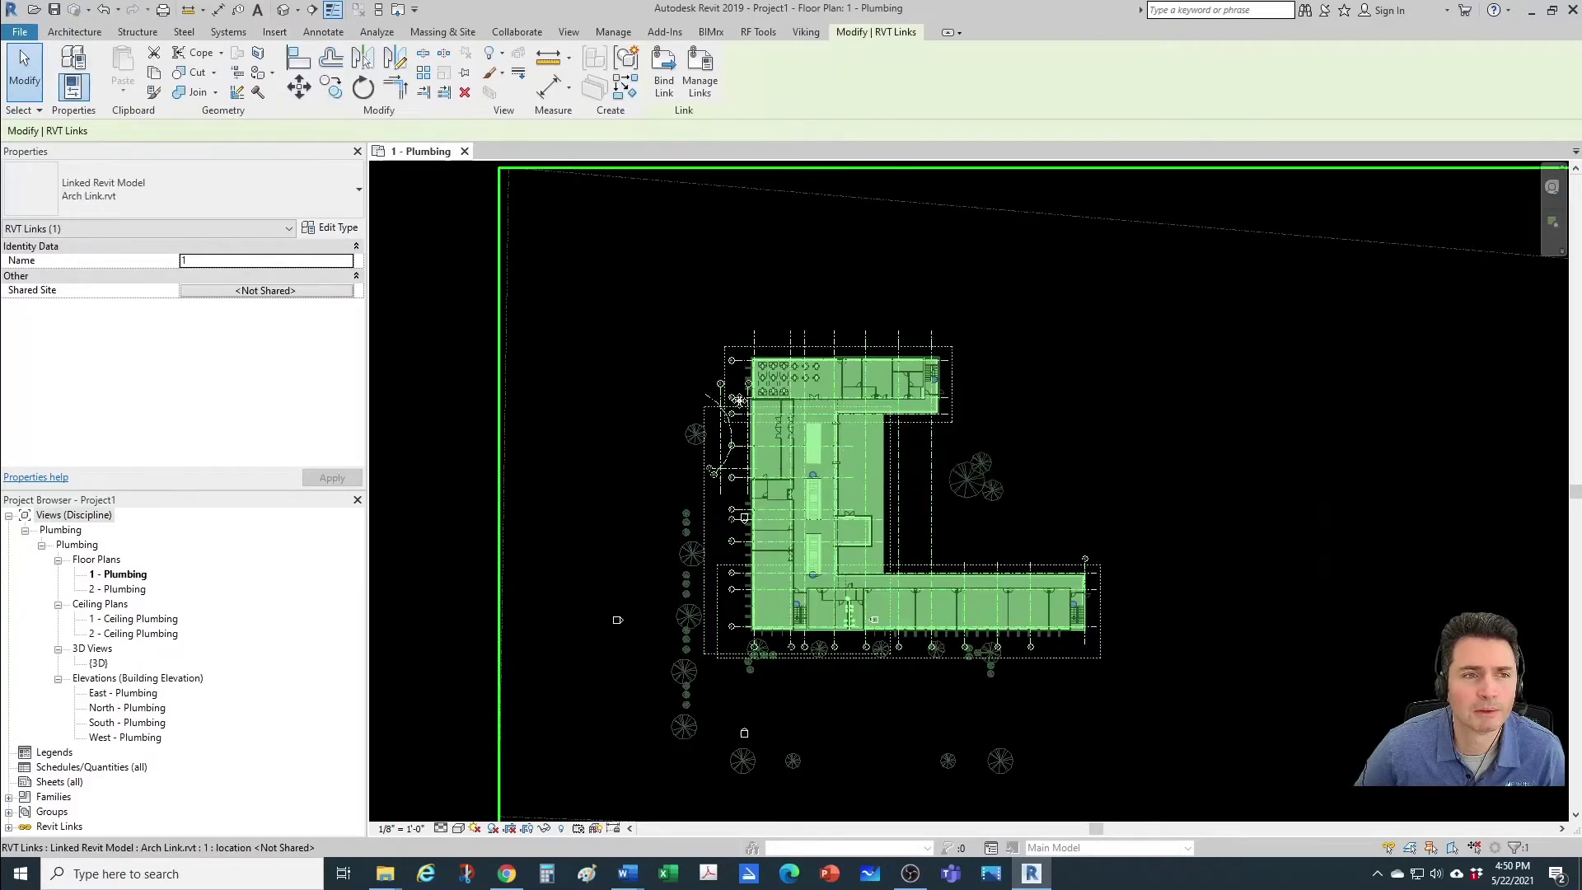
left_click(465, 72)
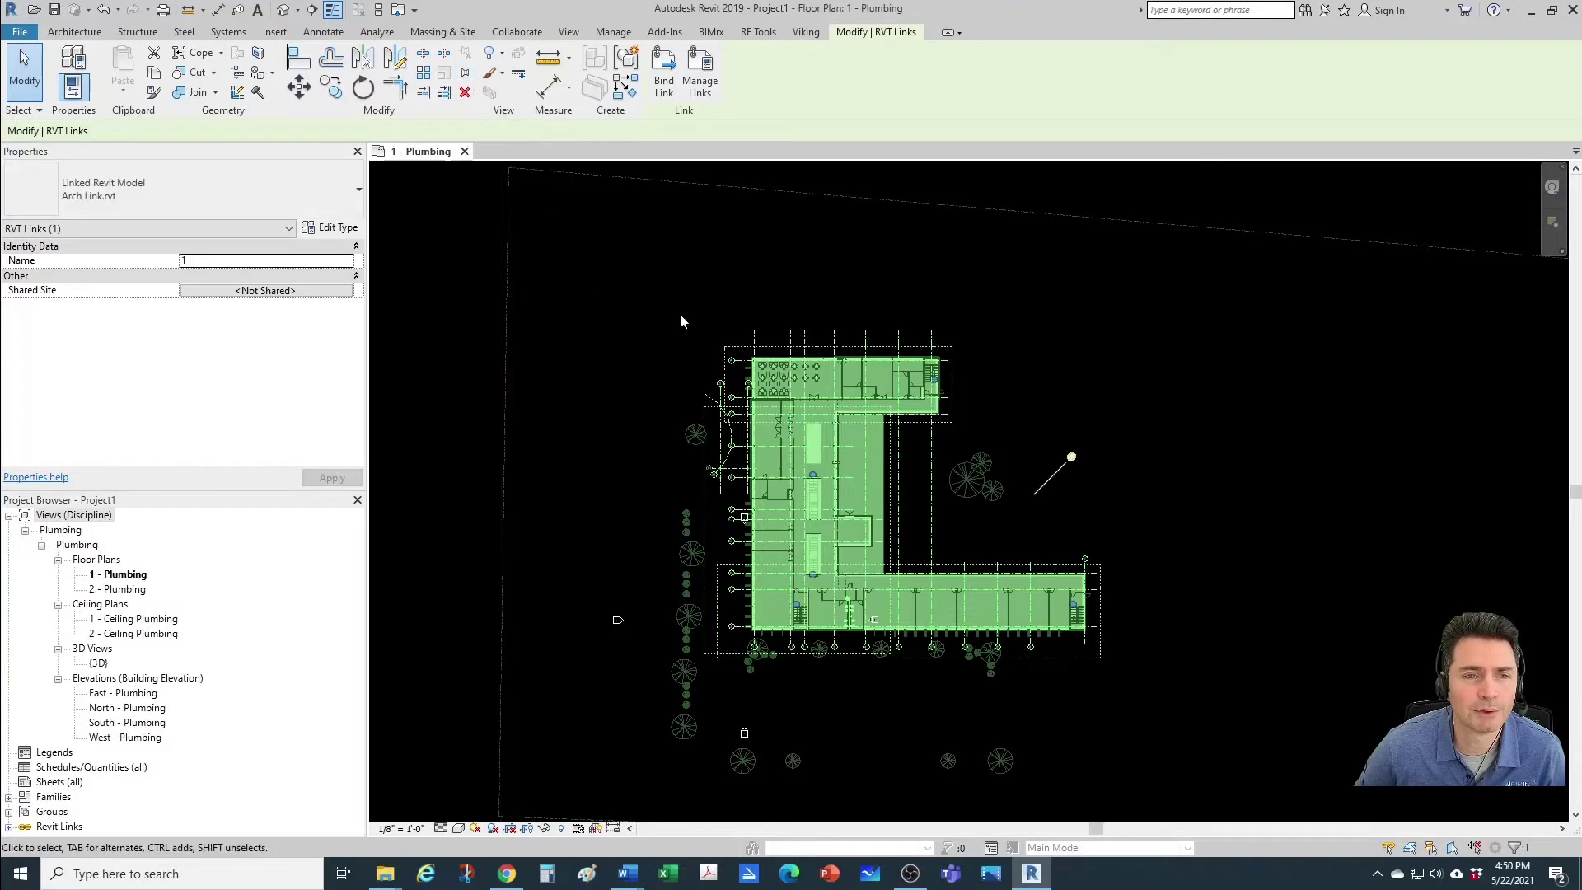
key("Escape")
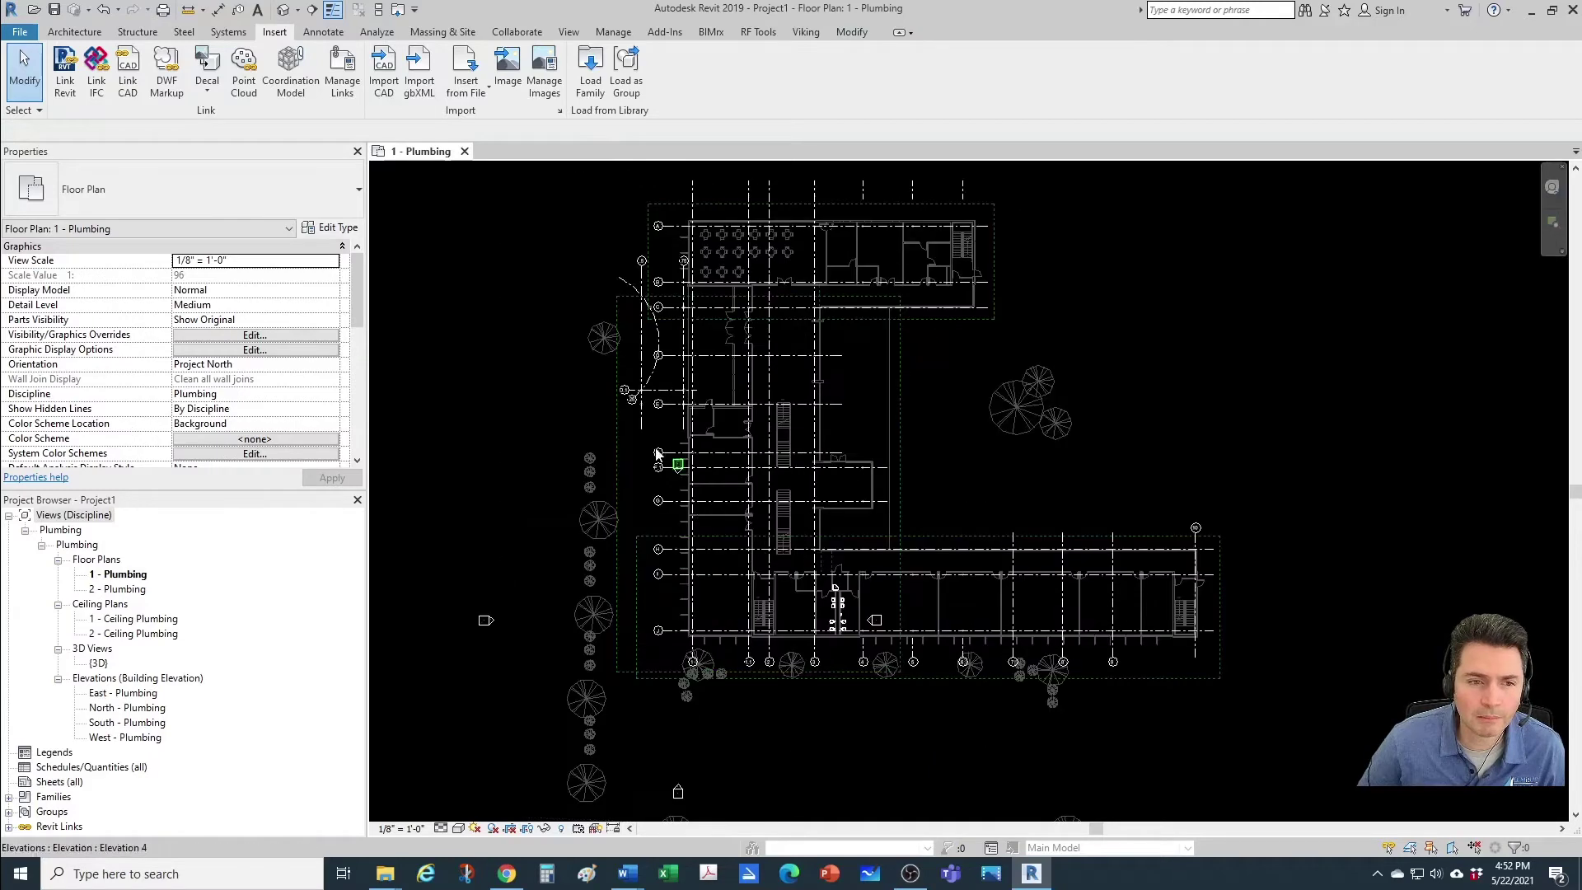
Move the north elevation marker from inside the building outline to a clear spot north of the building
middle_click_drag(658, 452, 710, 501)
left_click_drag(582, 443, 806, 570)
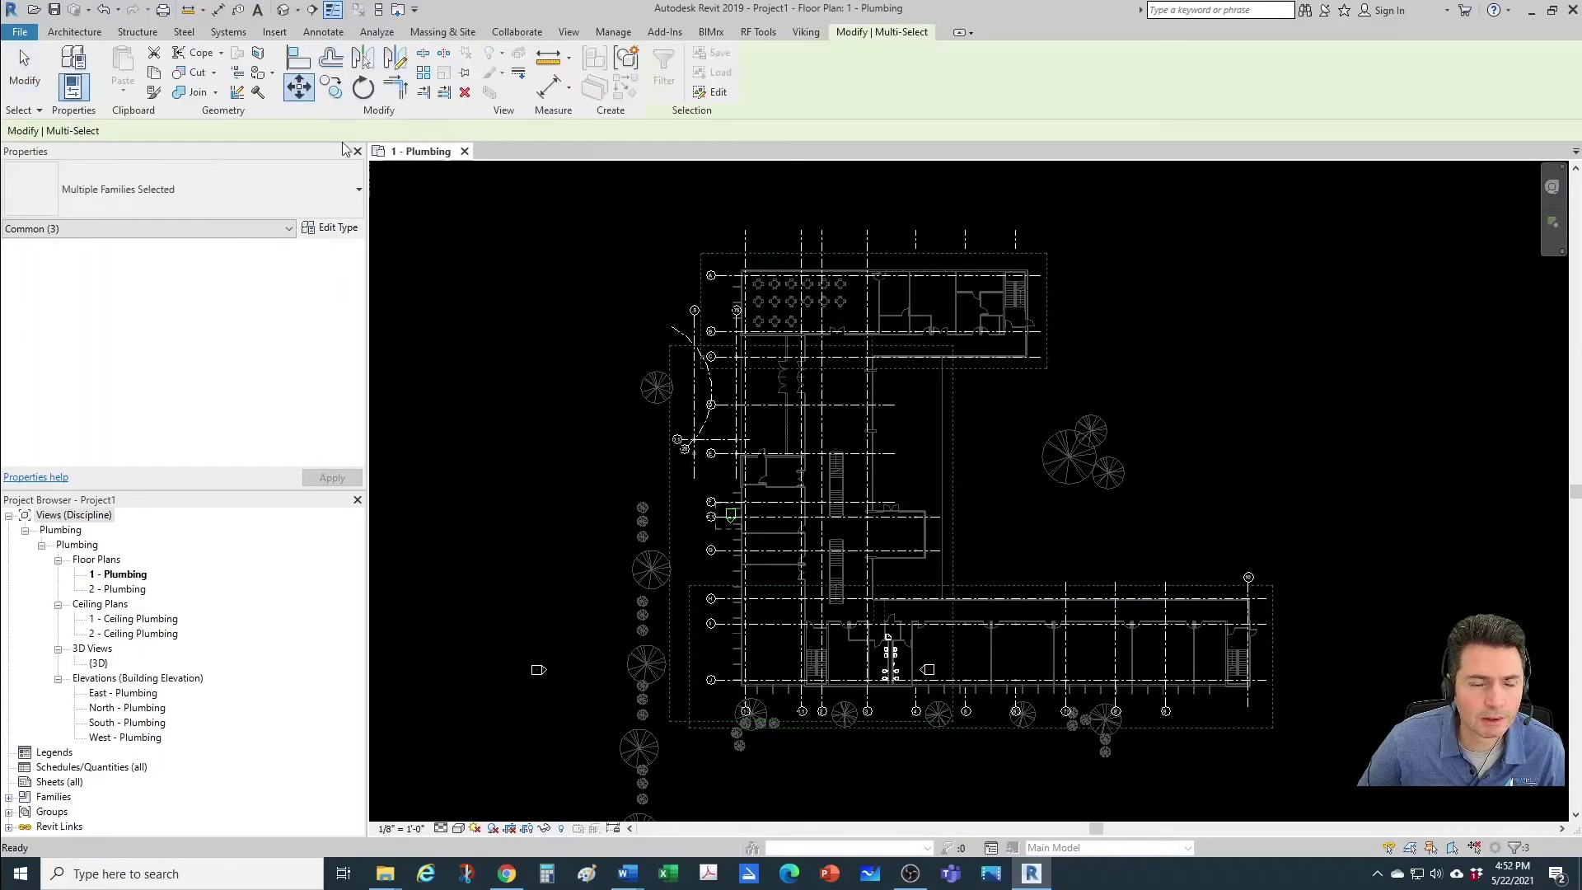
left_click(298, 85)
left_click(475, 450)
scroll(479, 440, "down", 2)
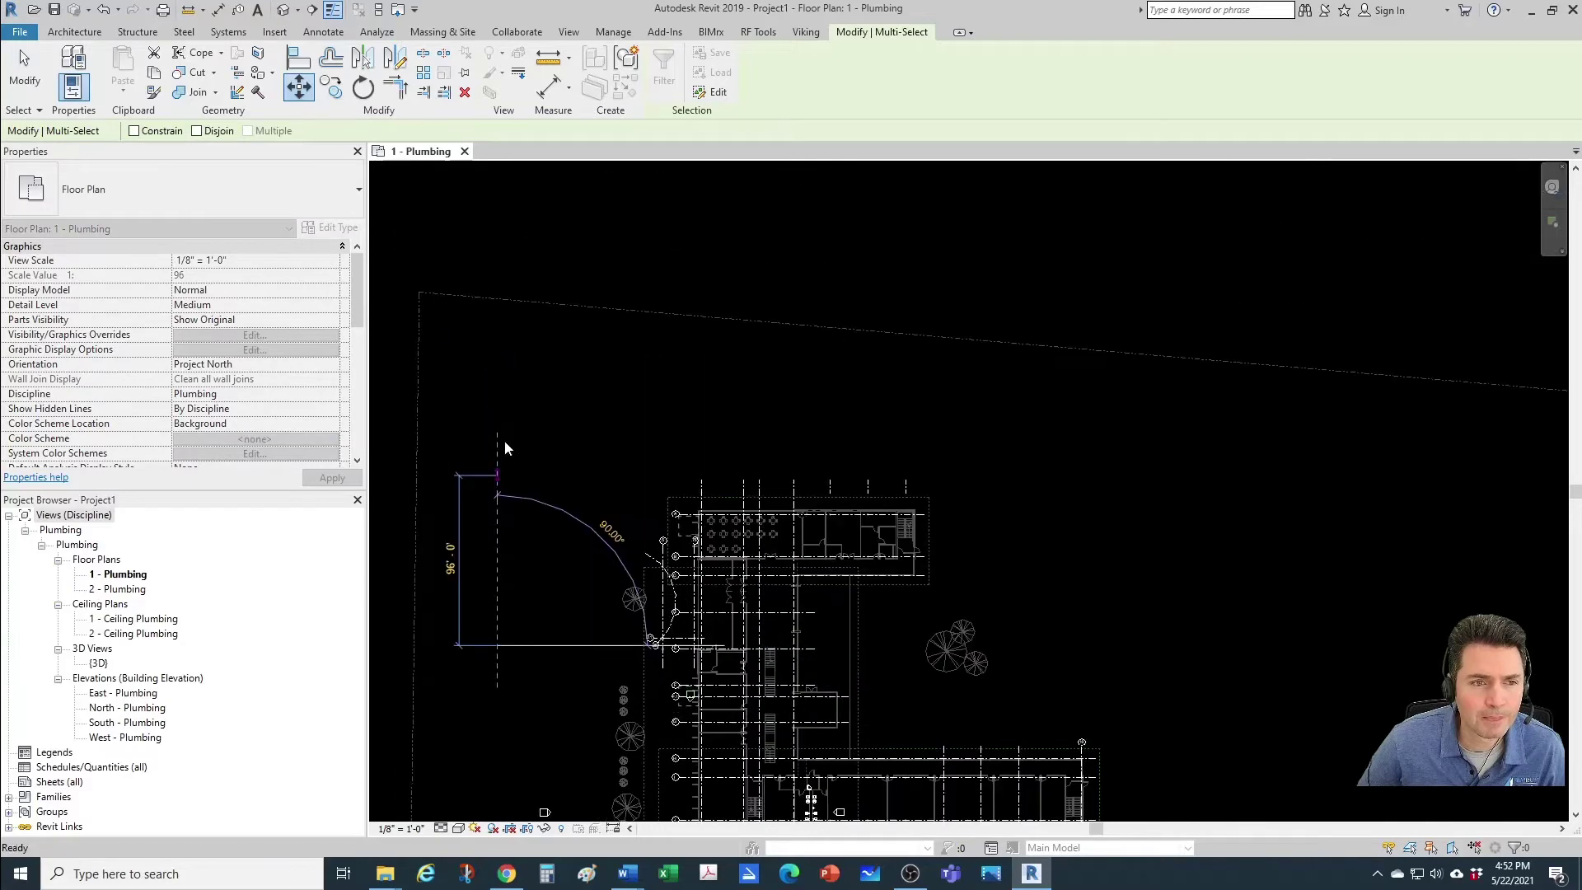
key("Escape")
Move the east elevation marker out of the lower wing to a clear spot east of the building
scroll(577, 409, "down", 1)
scroll(660, 556, "up", 4)
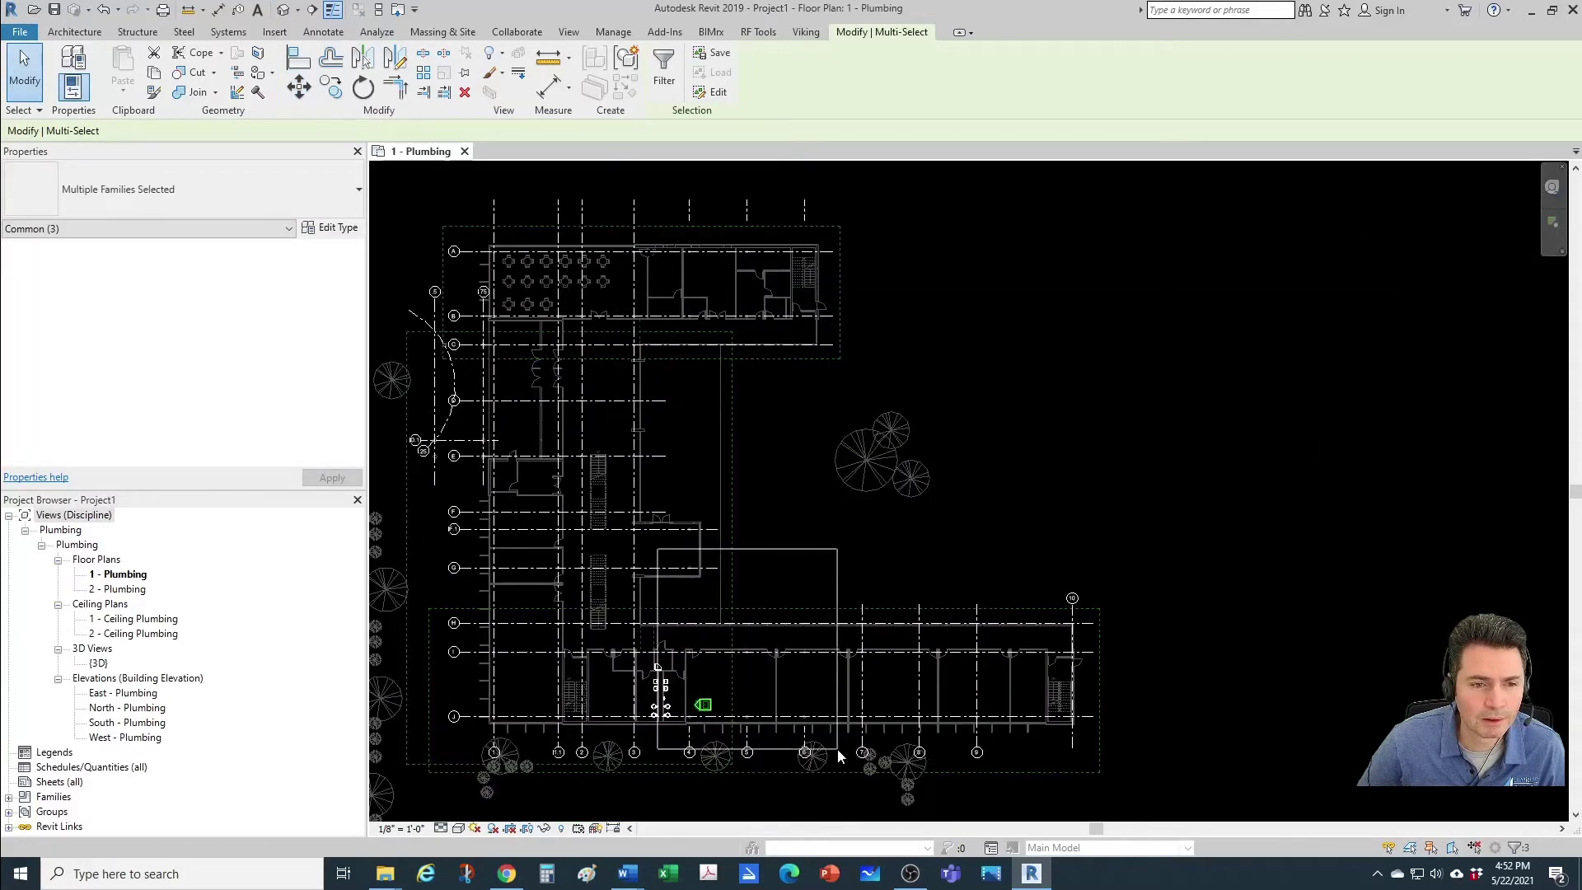
left_click(298, 86)
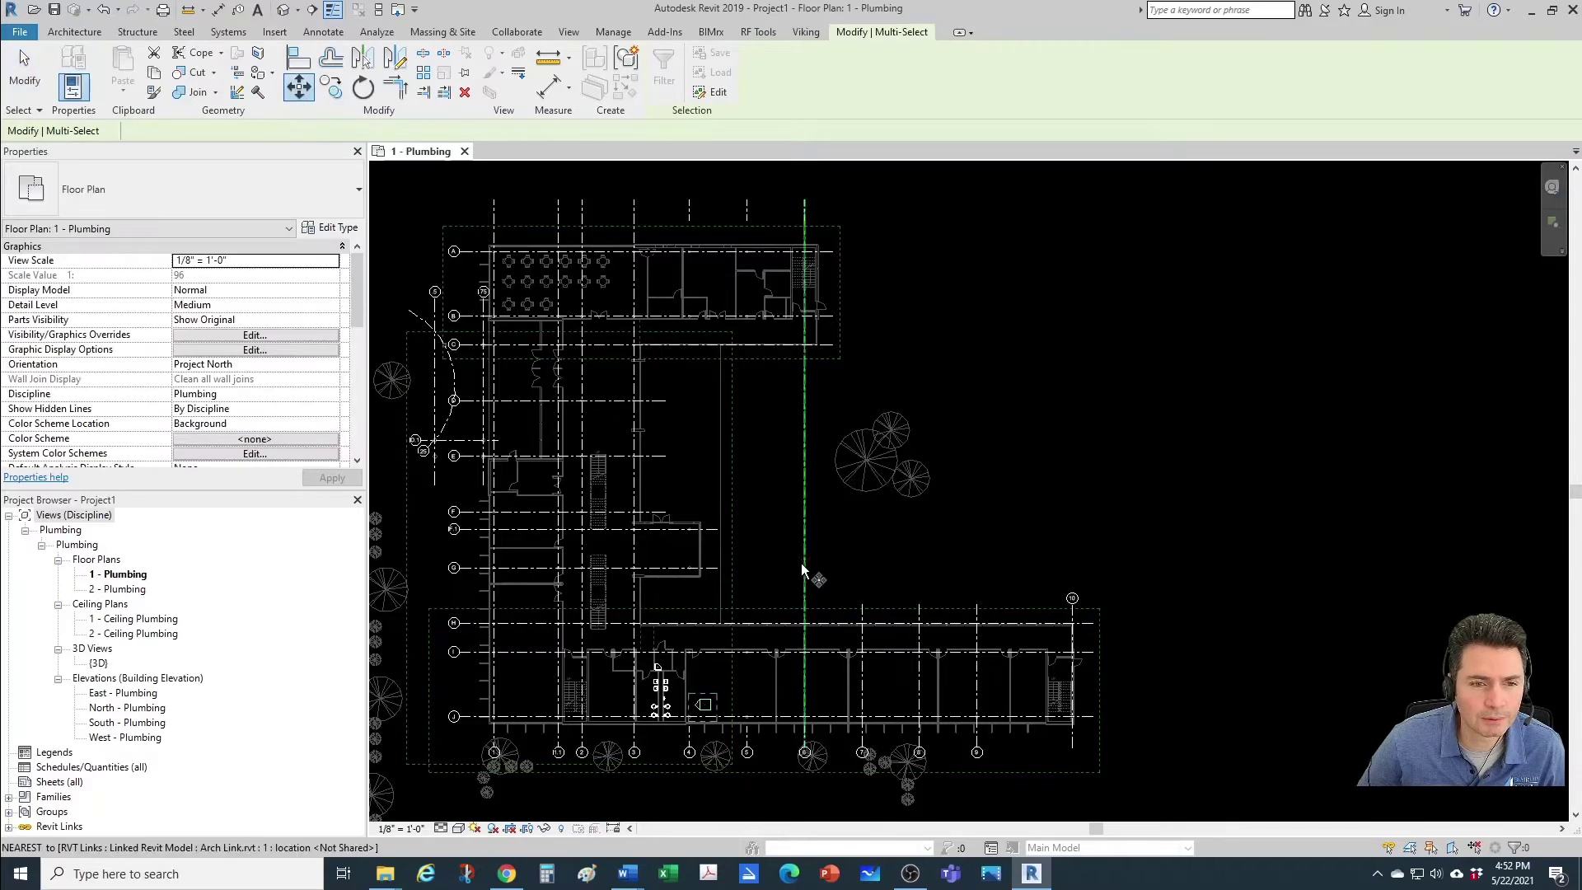
scroll(803, 560, "down", 1)
left_click(804, 563)
key("Escape")
key("Escape")
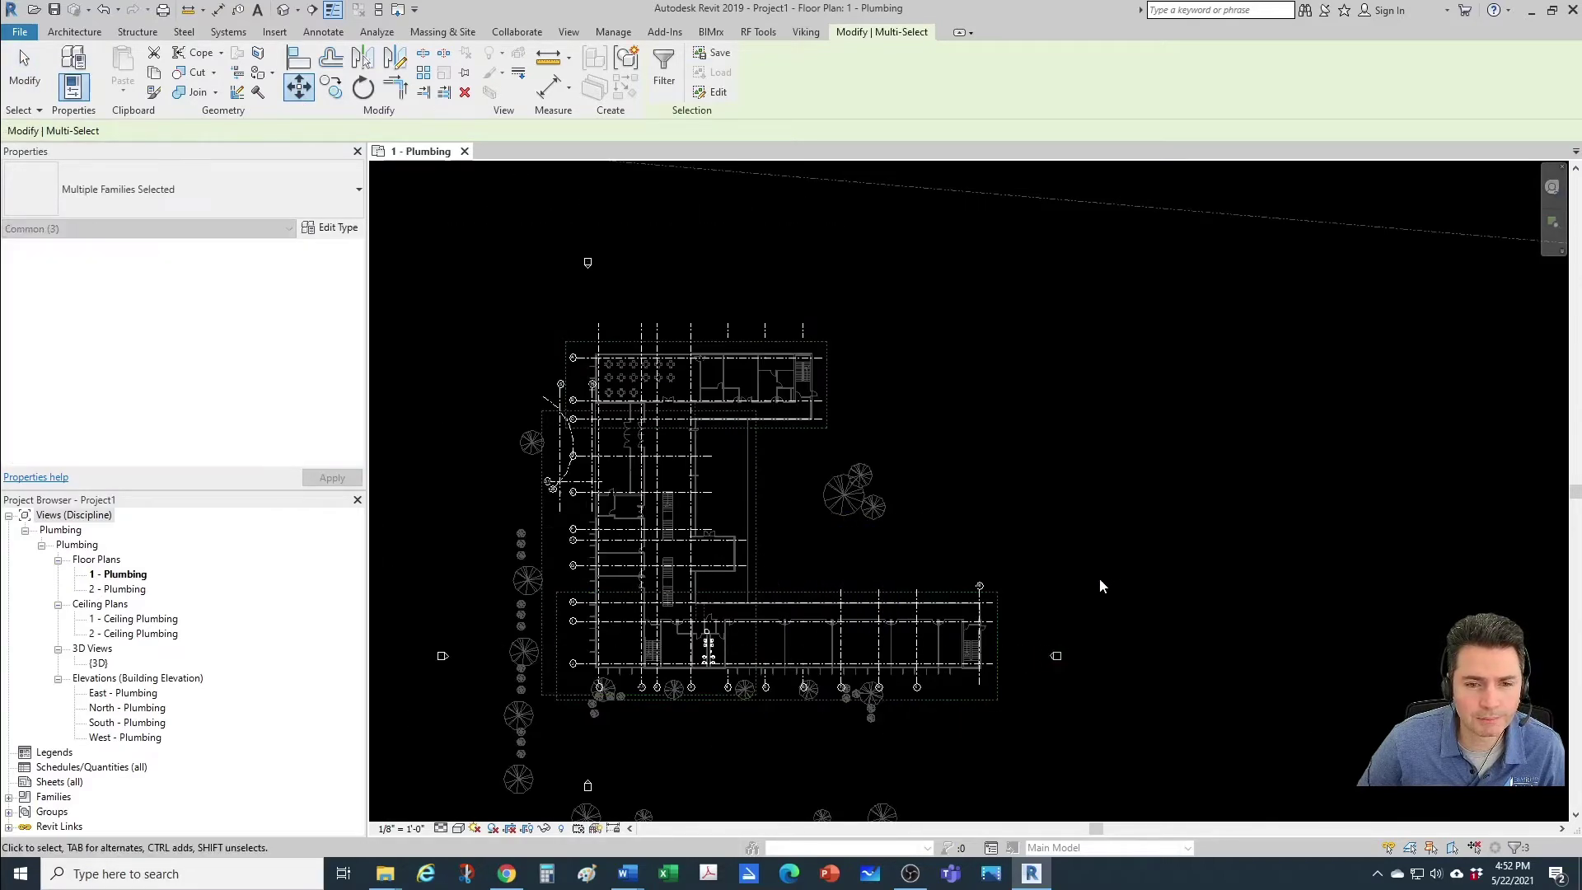
Enable Room Bounding in the type properties of the linked Arch Link.rvt model
scroll(976, 547, "down", 3)
scroll(803, 563, "up", 1)
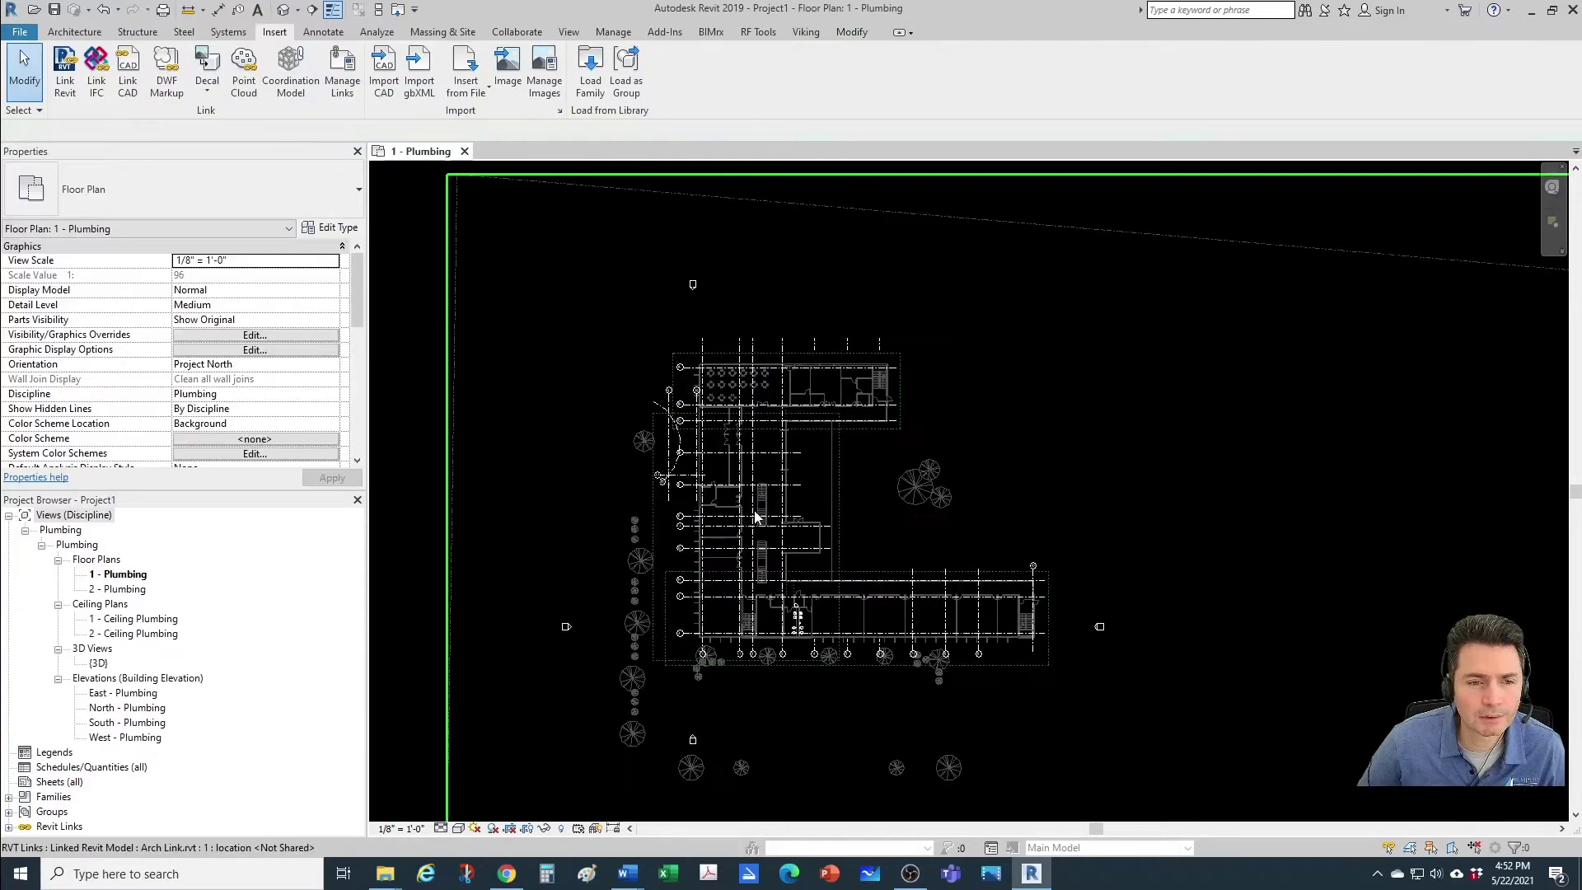
left_click(764, 499)
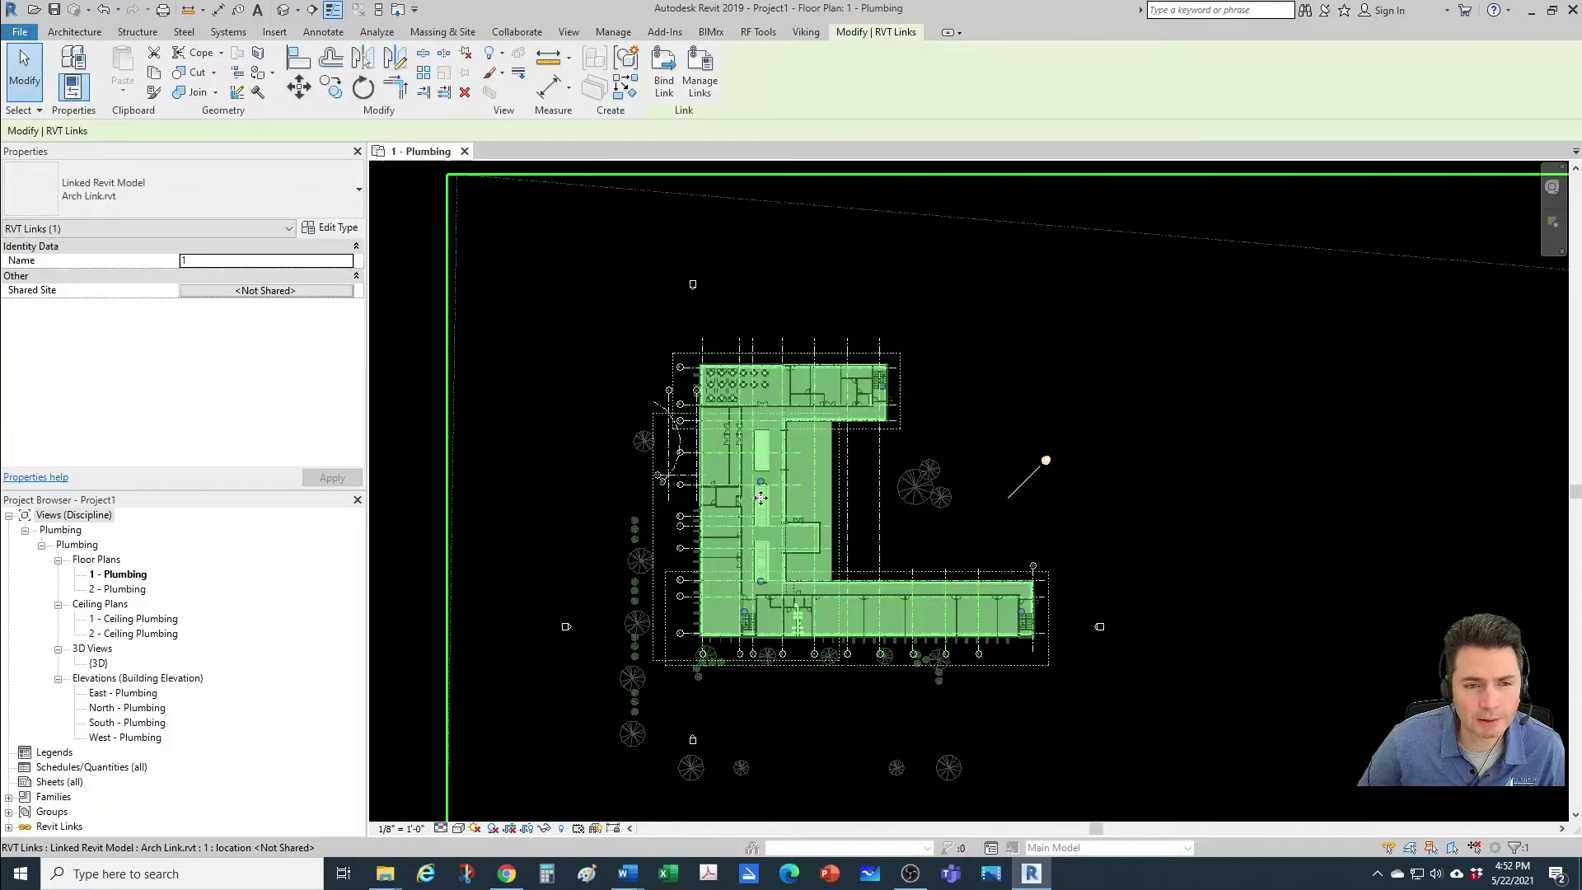
left_click(330, 228)
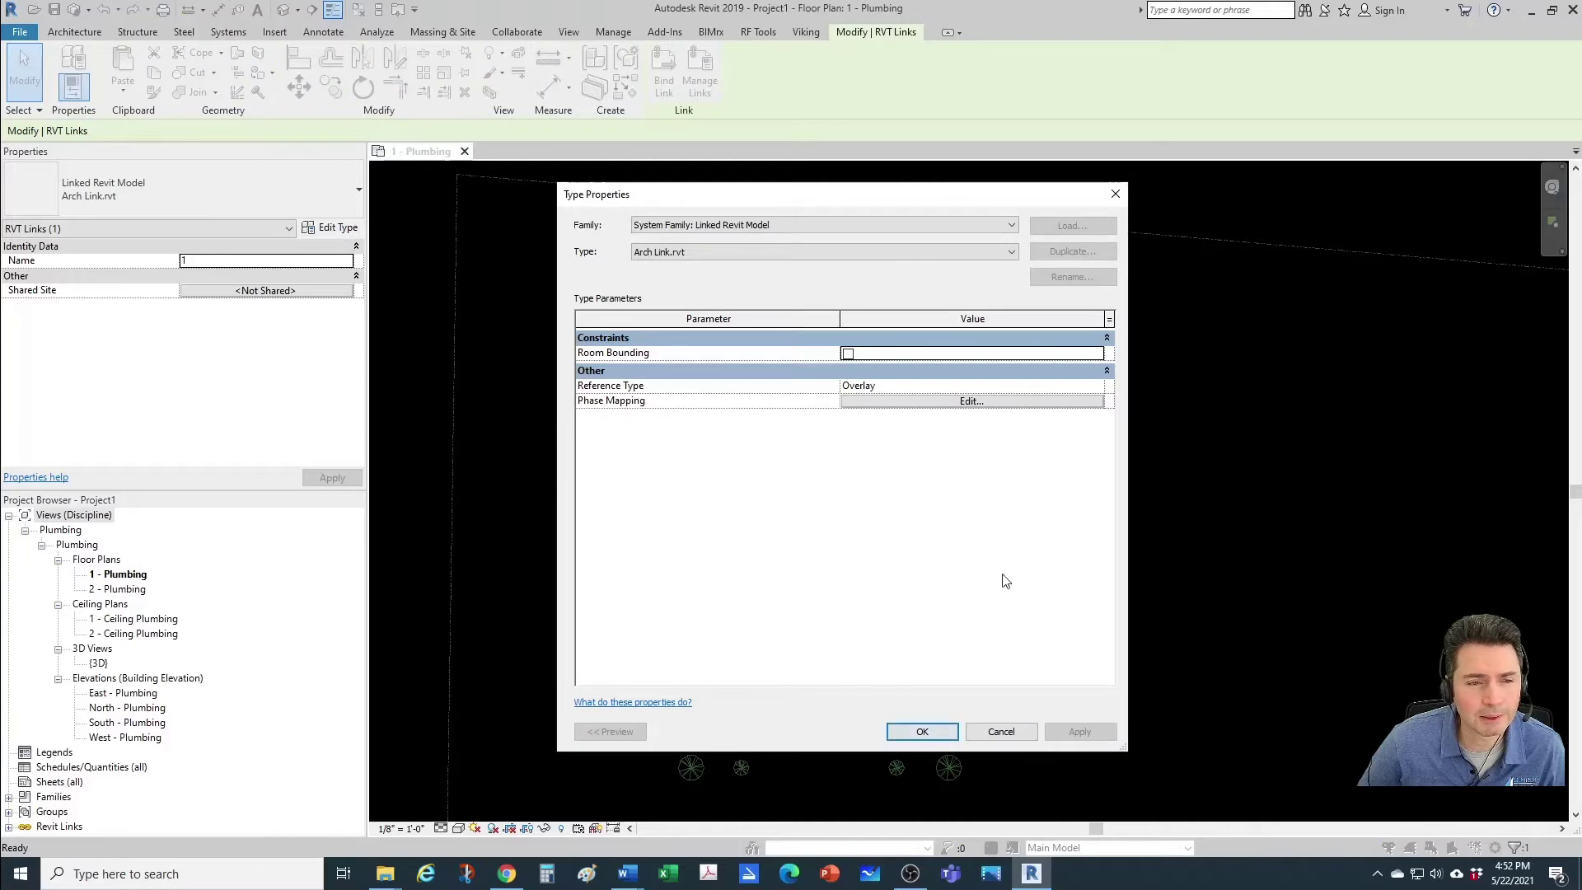
left_click(848, 354)
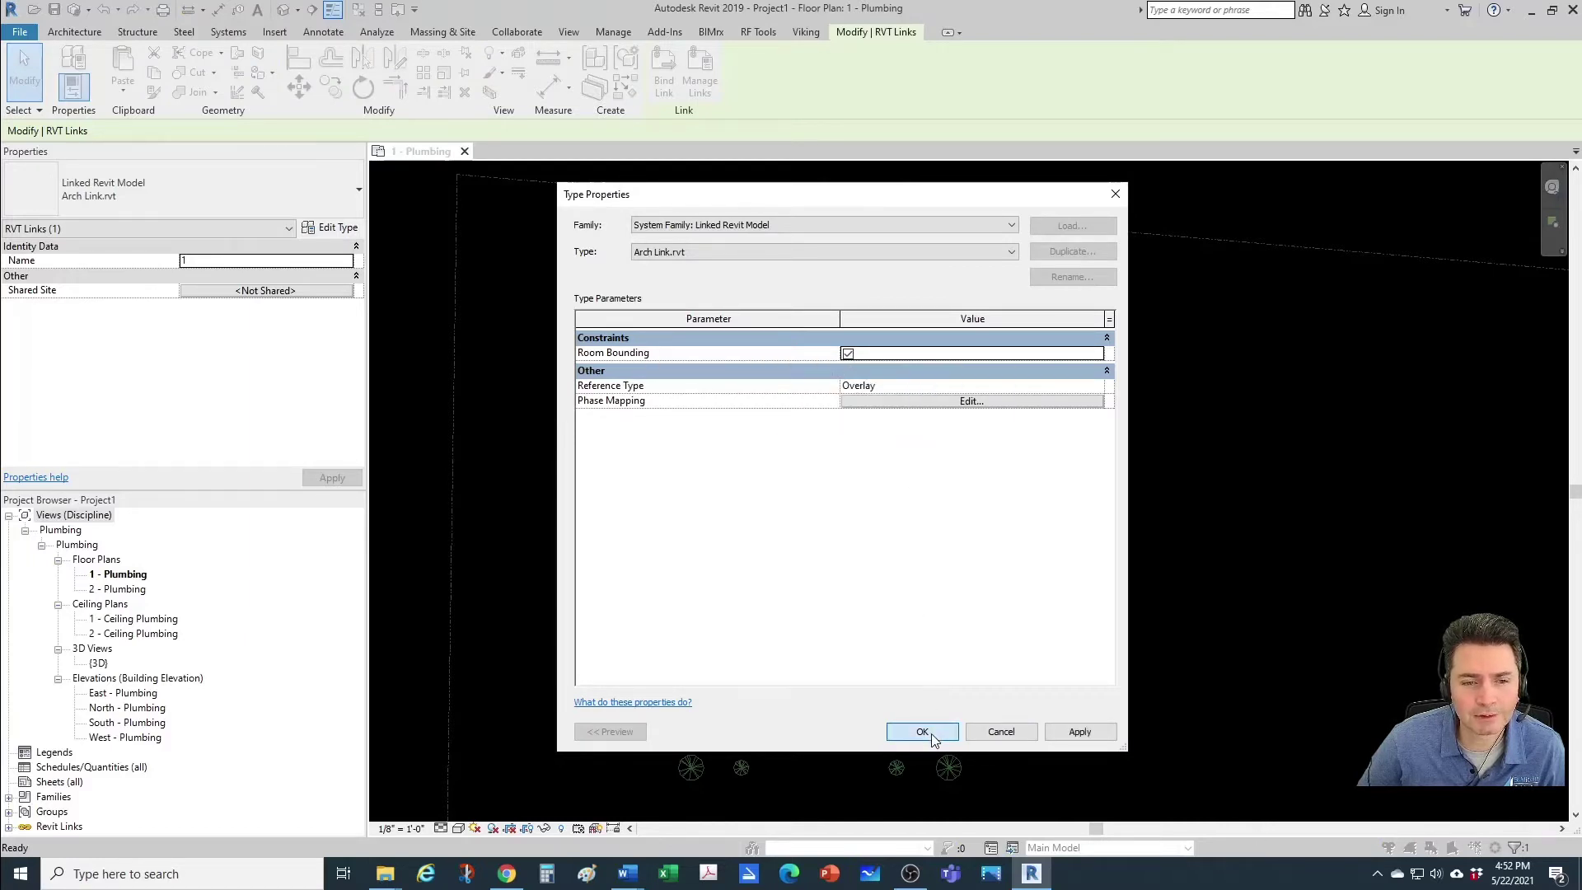
left_click(924, 732)
key("Escape")
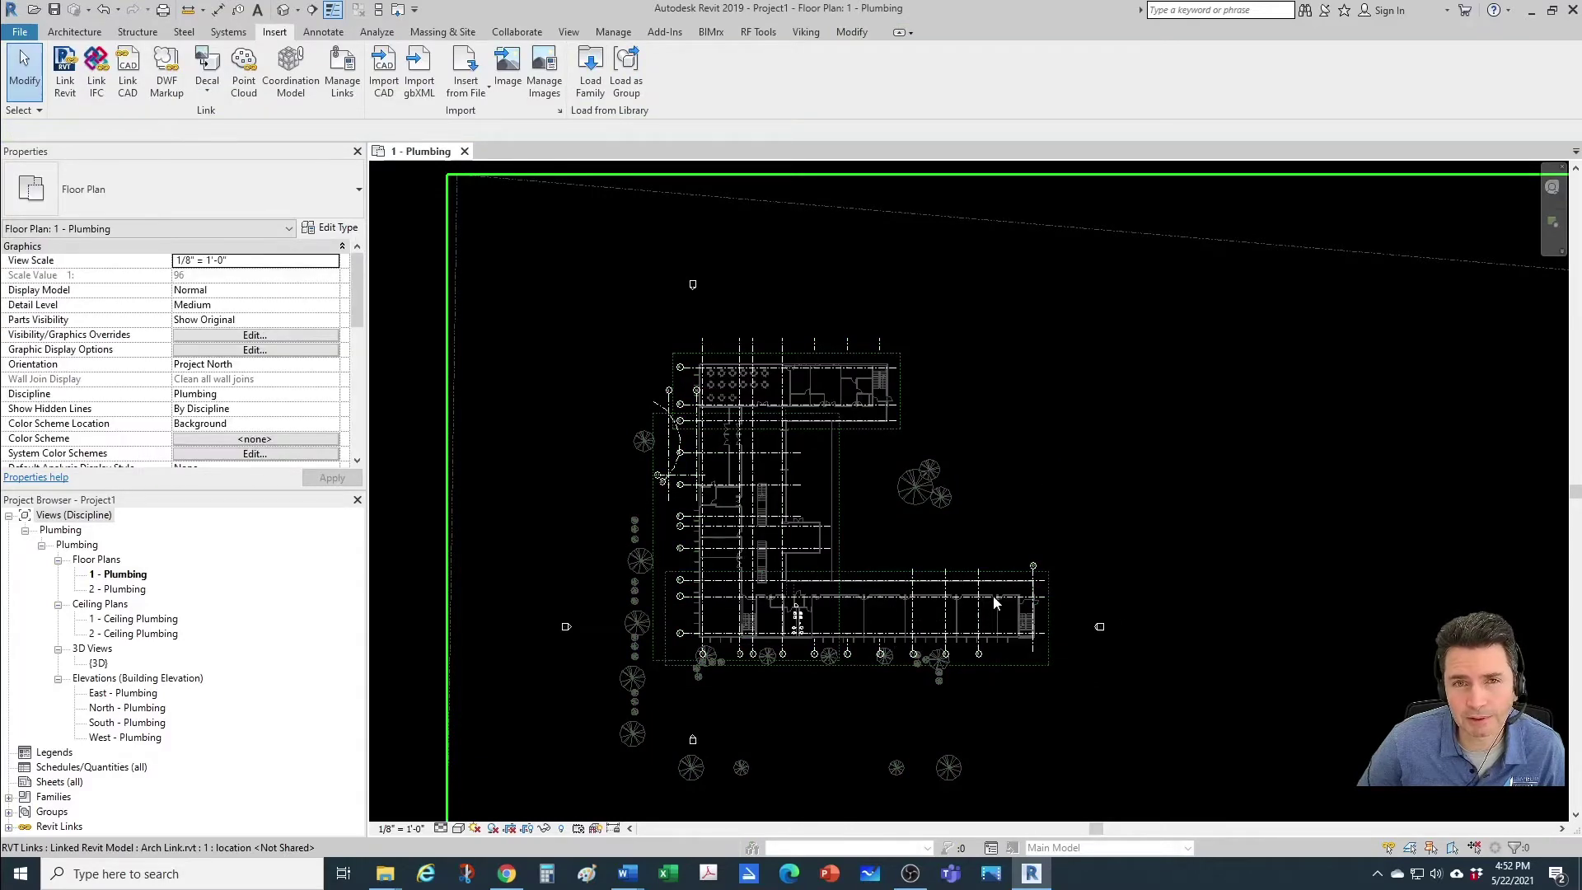
Open the South - Plumbing elevation from its marker in the floor plan and bring the linked building into view
middle_click_drag(1068, 621, 1060, 631)
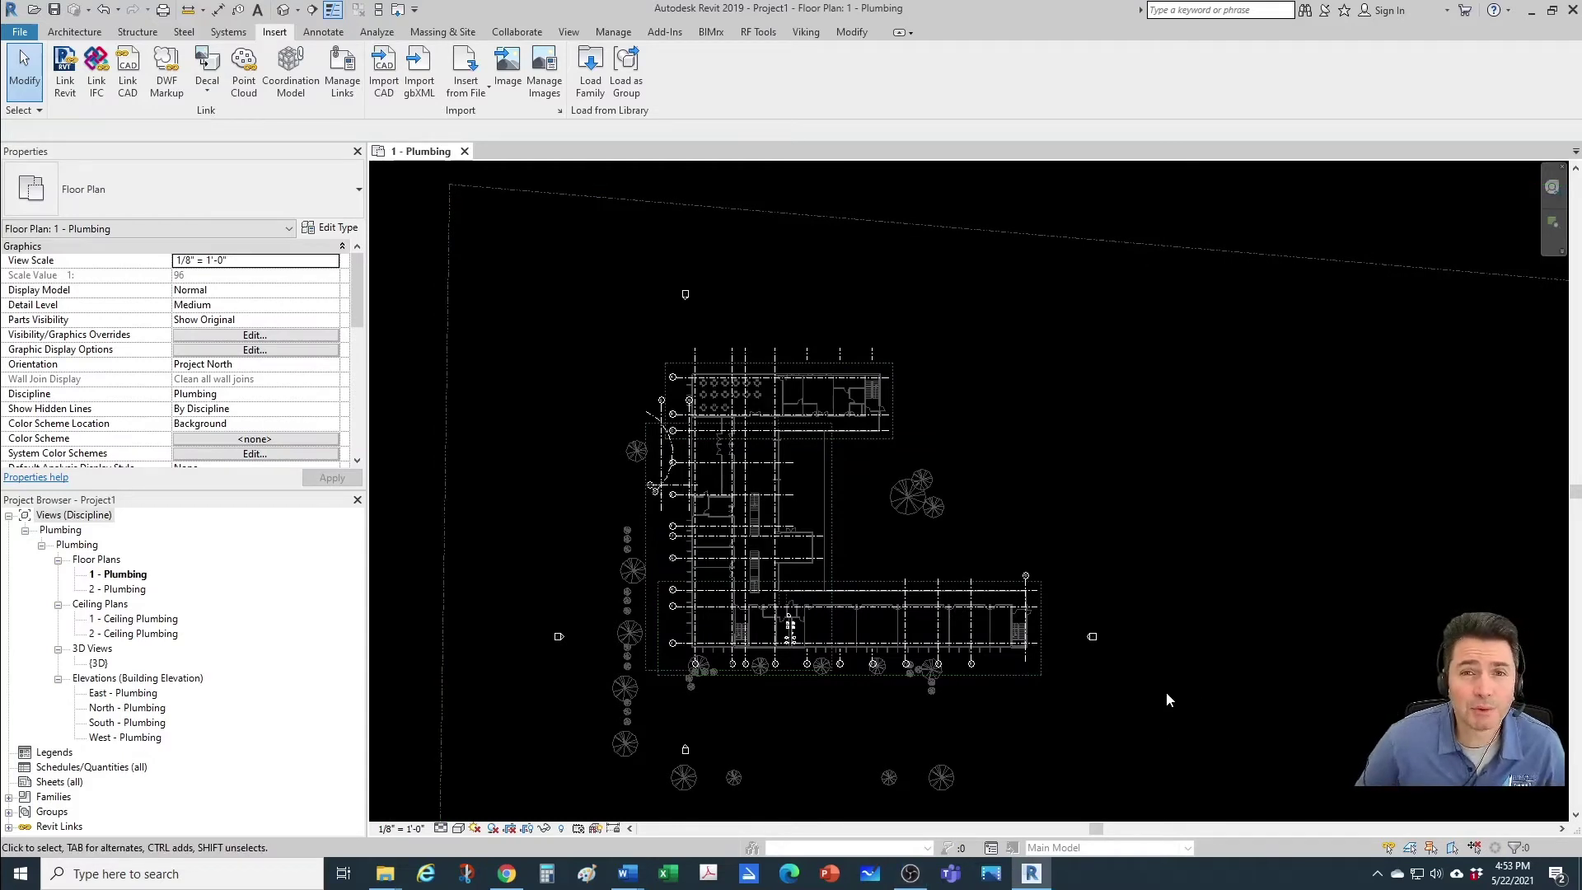
middle_click_drag(1008, 706, 1033, 702)
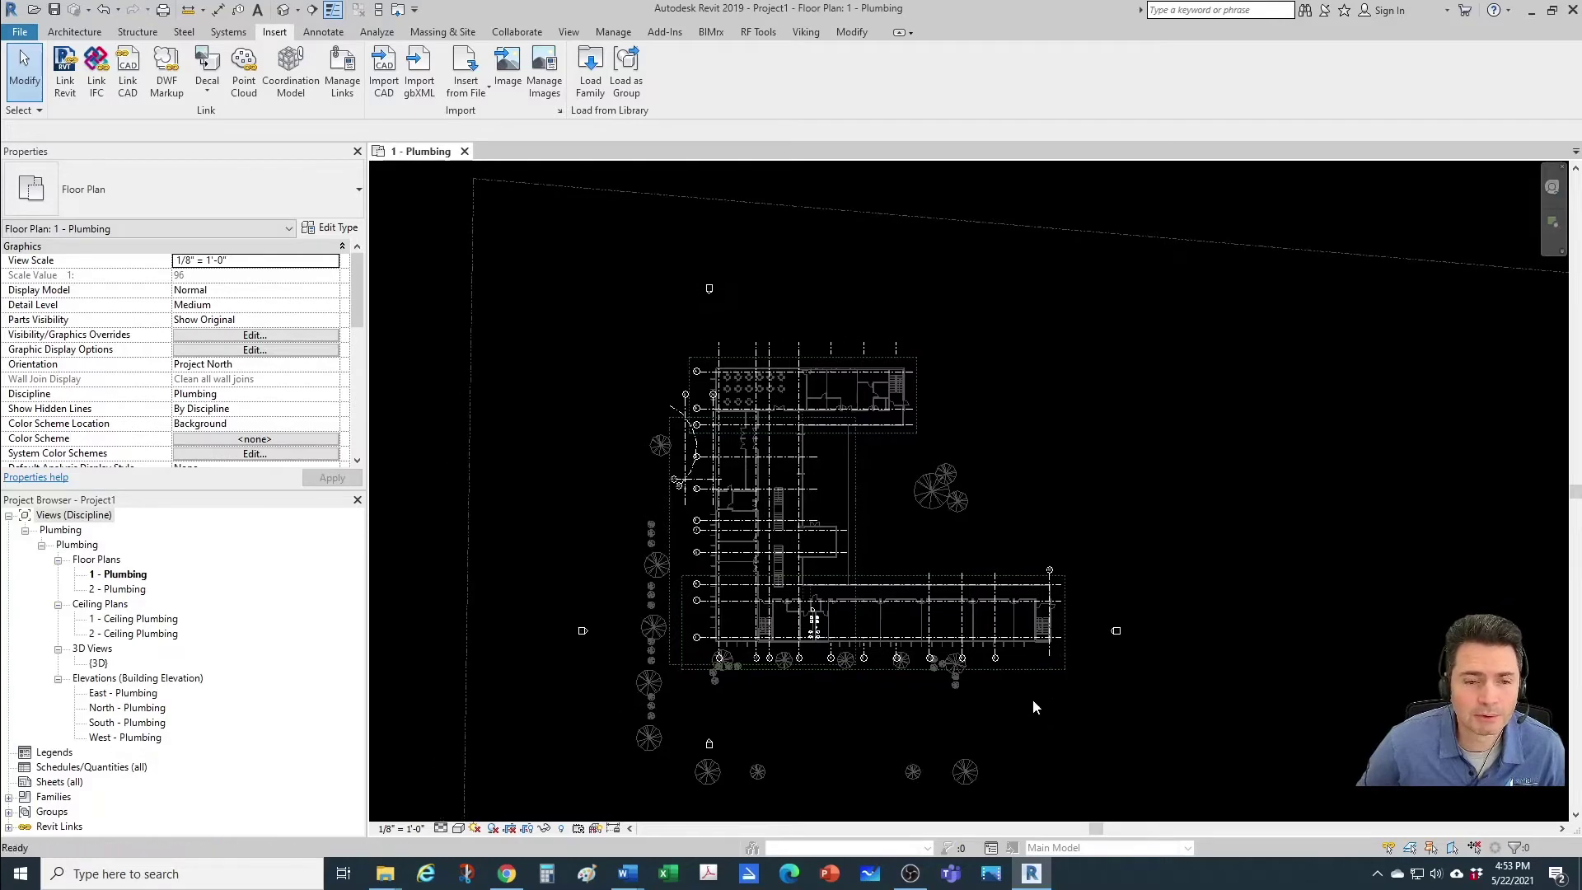
scroll(725, 743, "up", 5)
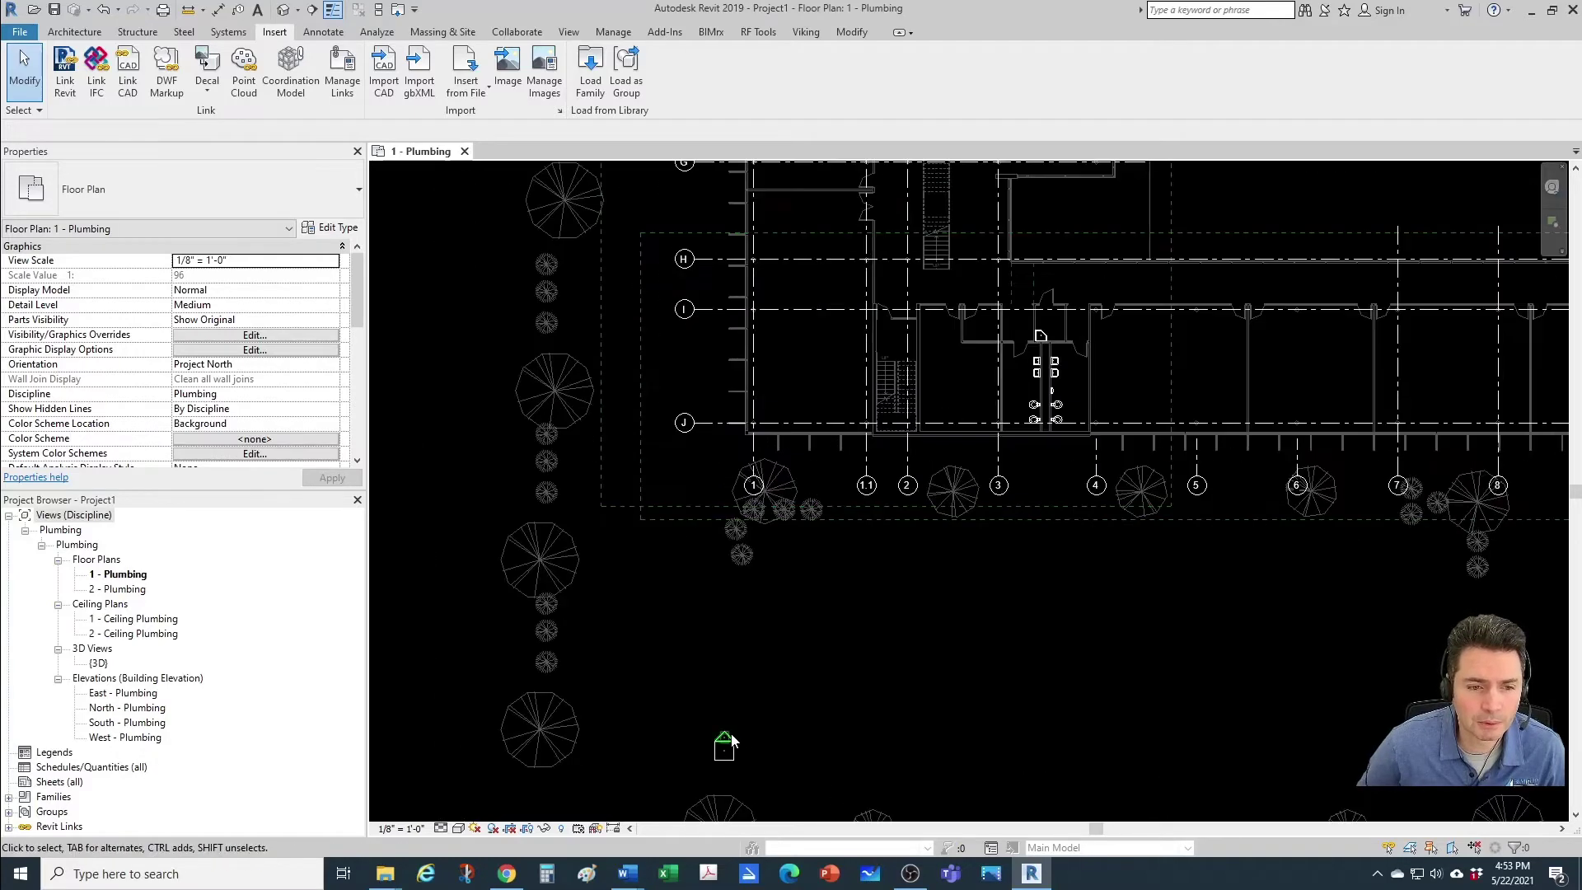
double_click(724, 742)
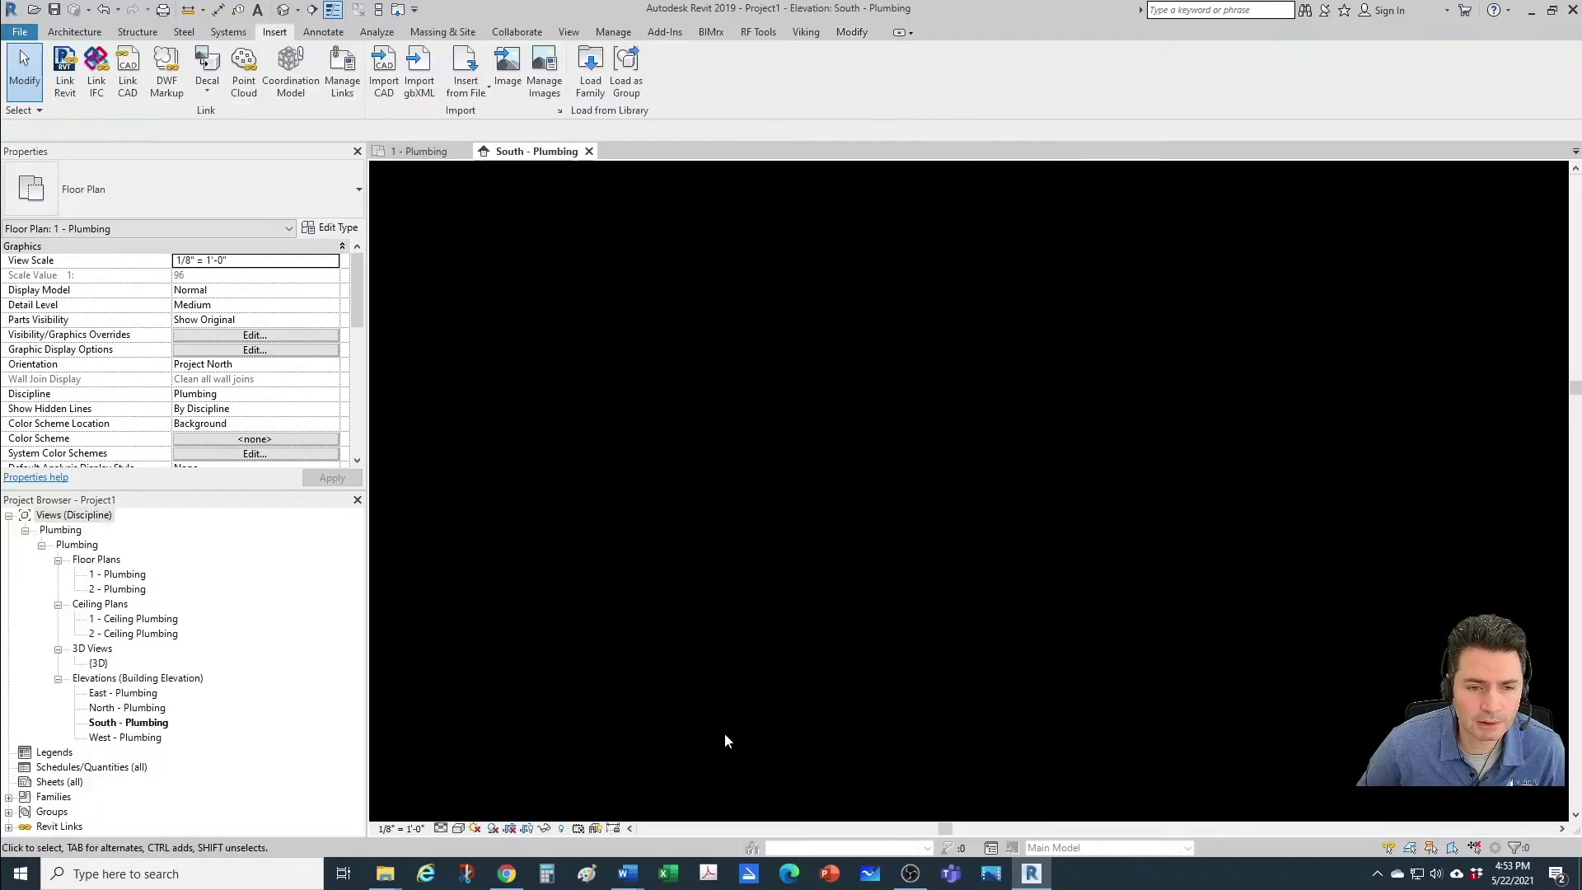
scroll(1007, 487, "up", 4)
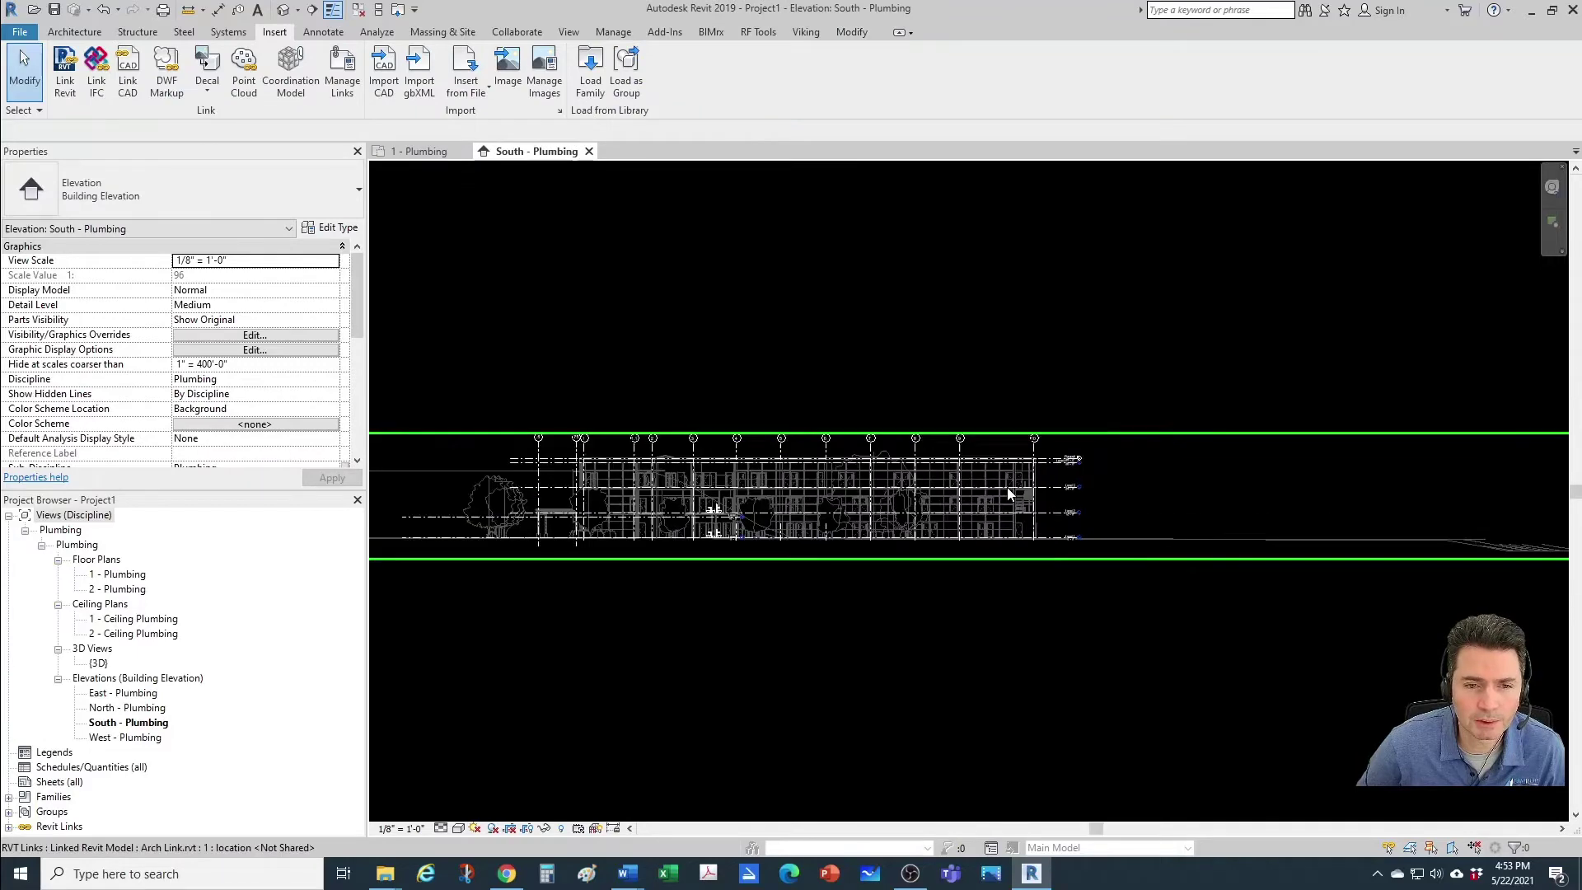
Examine the linked model's level lines and elevations beyond grid 10, from Level 1 up to Parapet
scroll(887, 633, "up", 4)
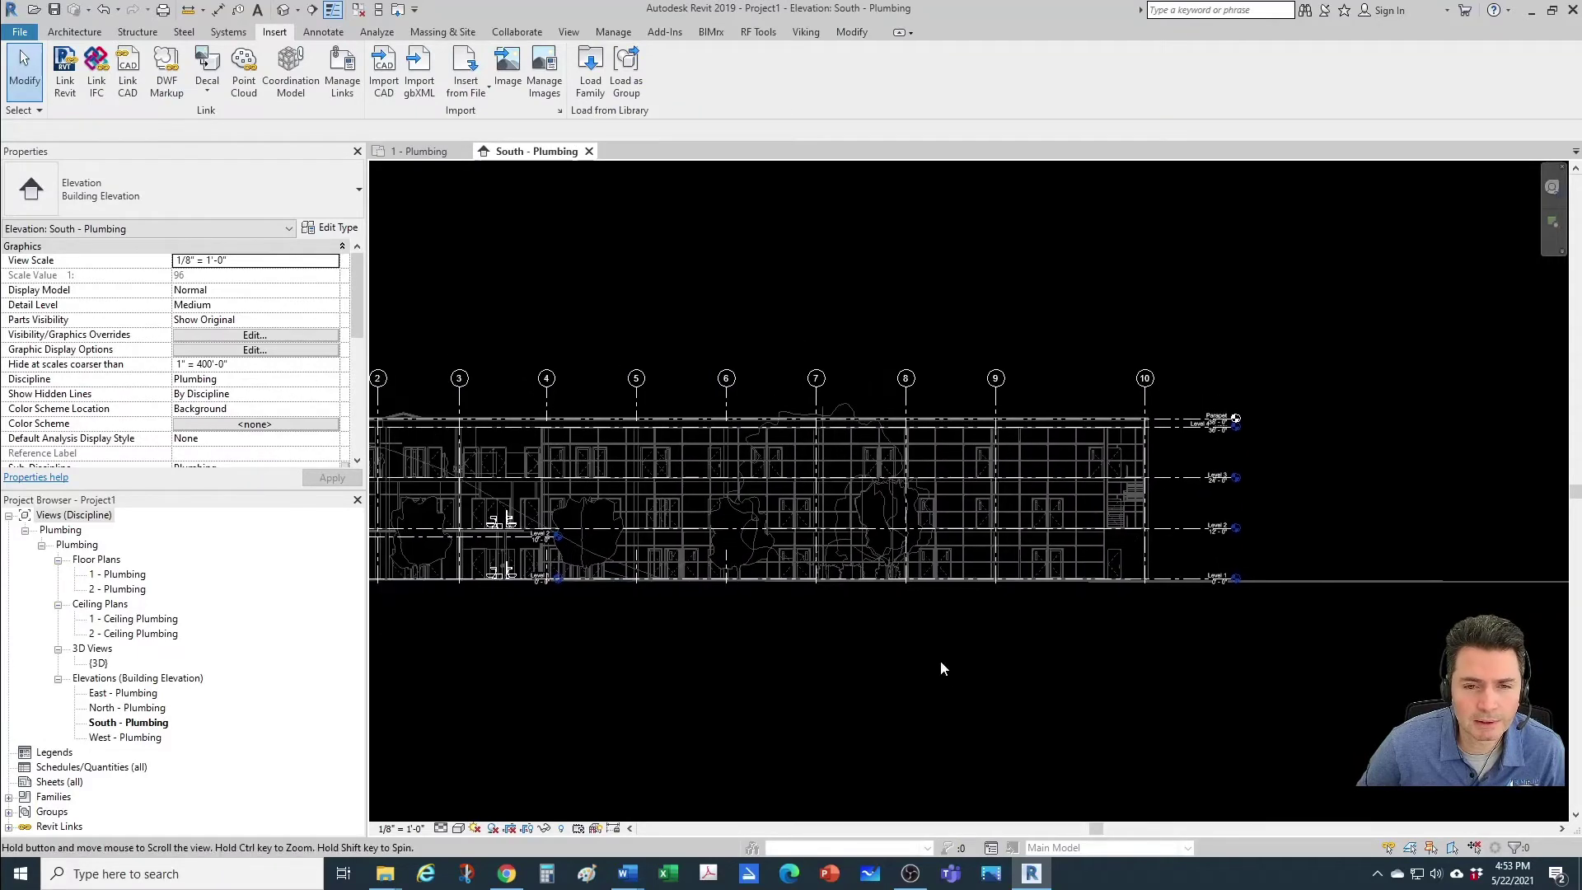
scroll(1051, 615, "up", 3)
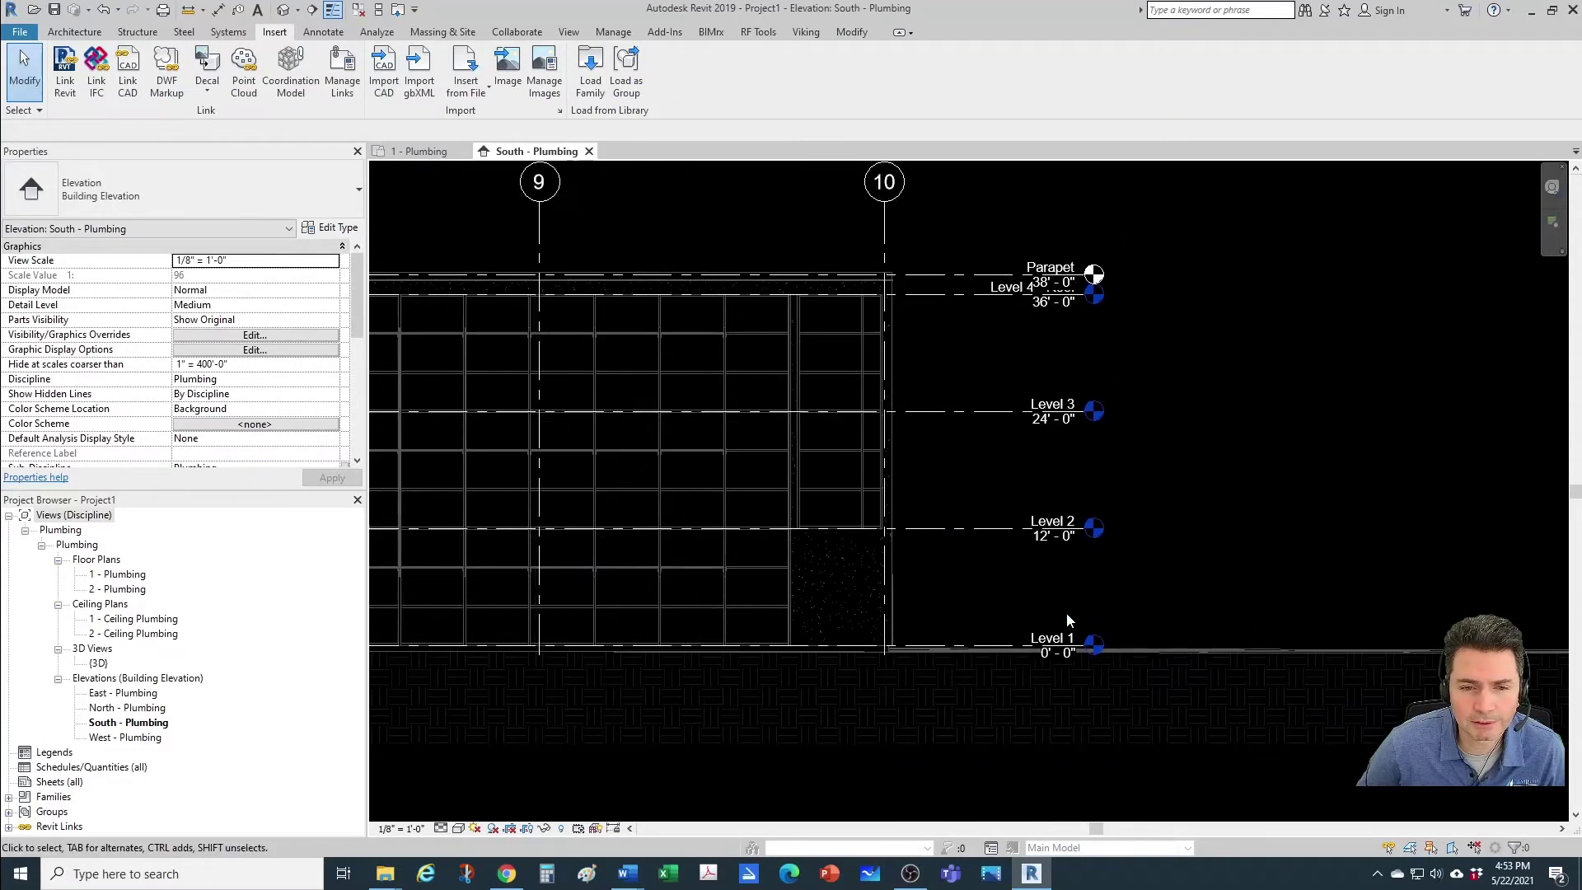
left_click(1051, 645)
scroll(1058, 650, "down", 1)
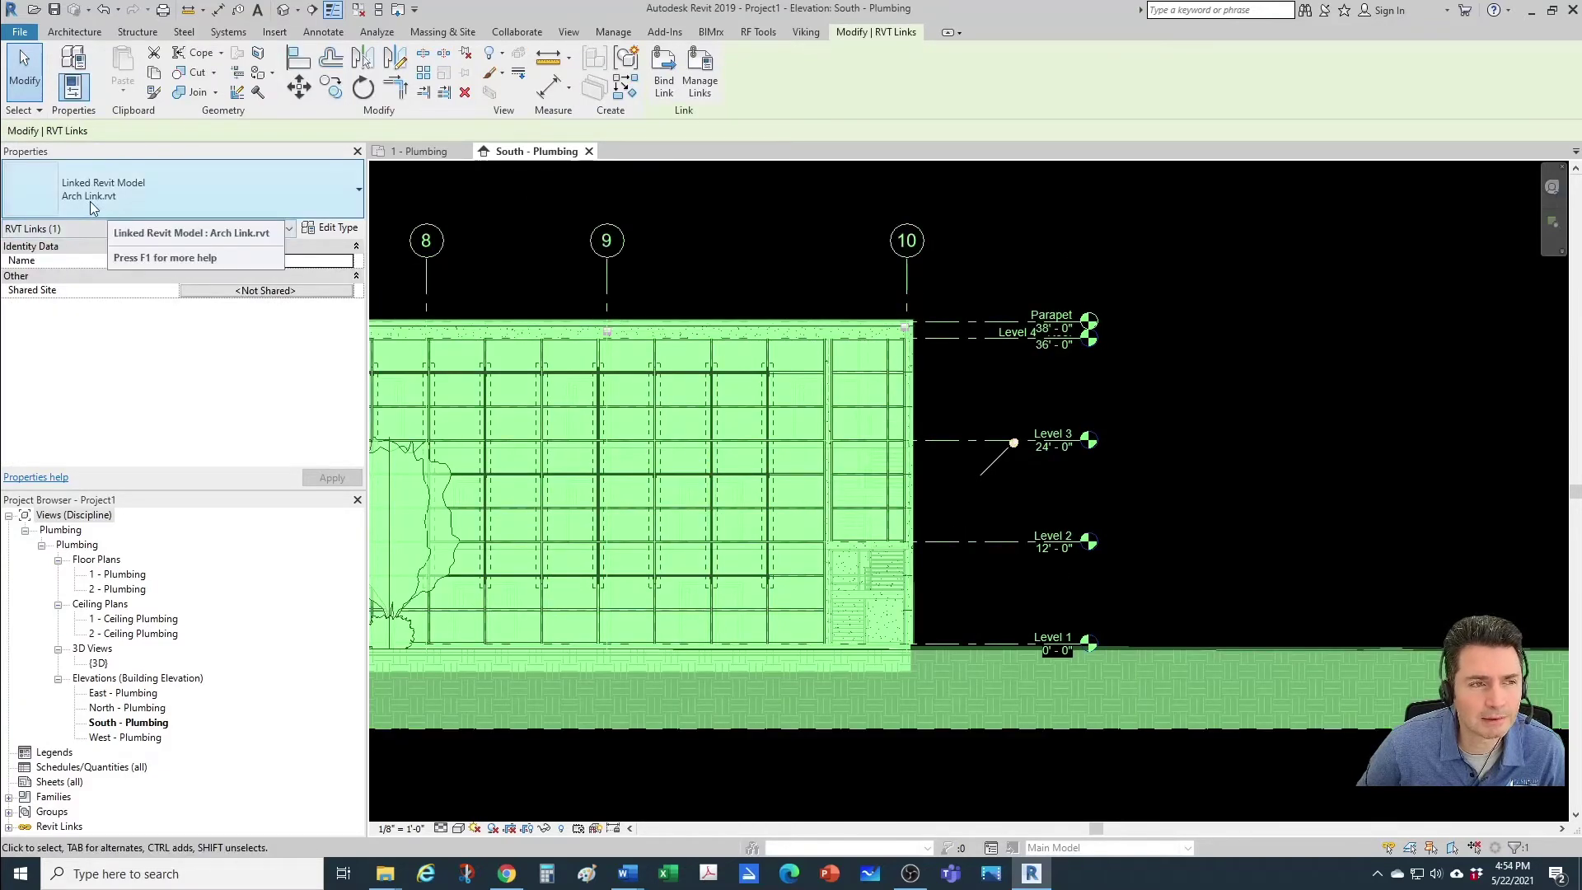
left_click(1026, 412)
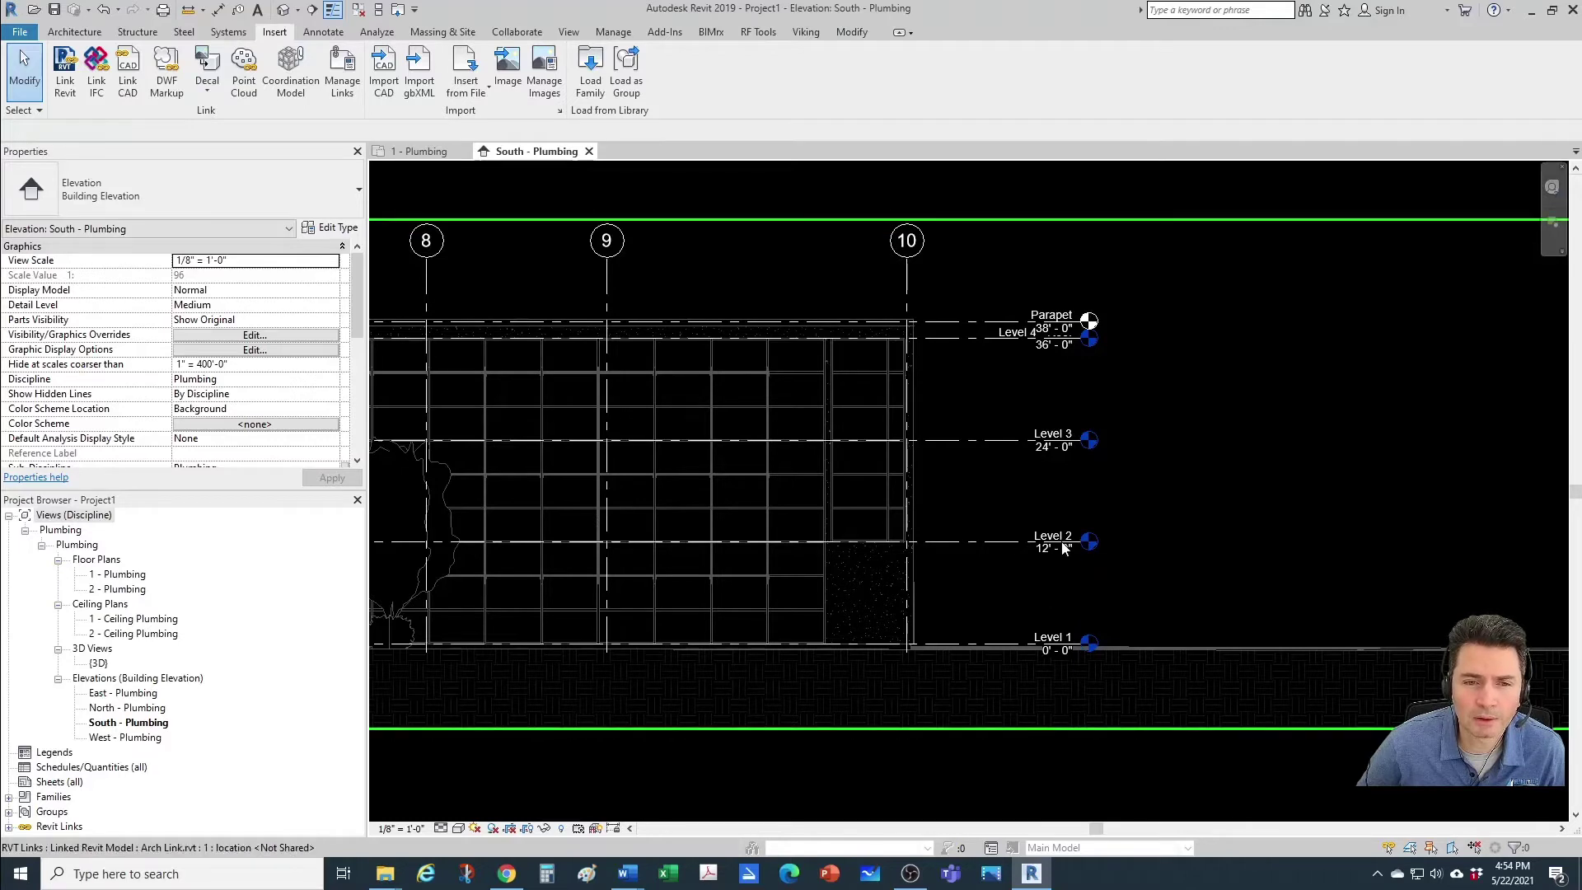
scroll(1006, 349, "up", 2)
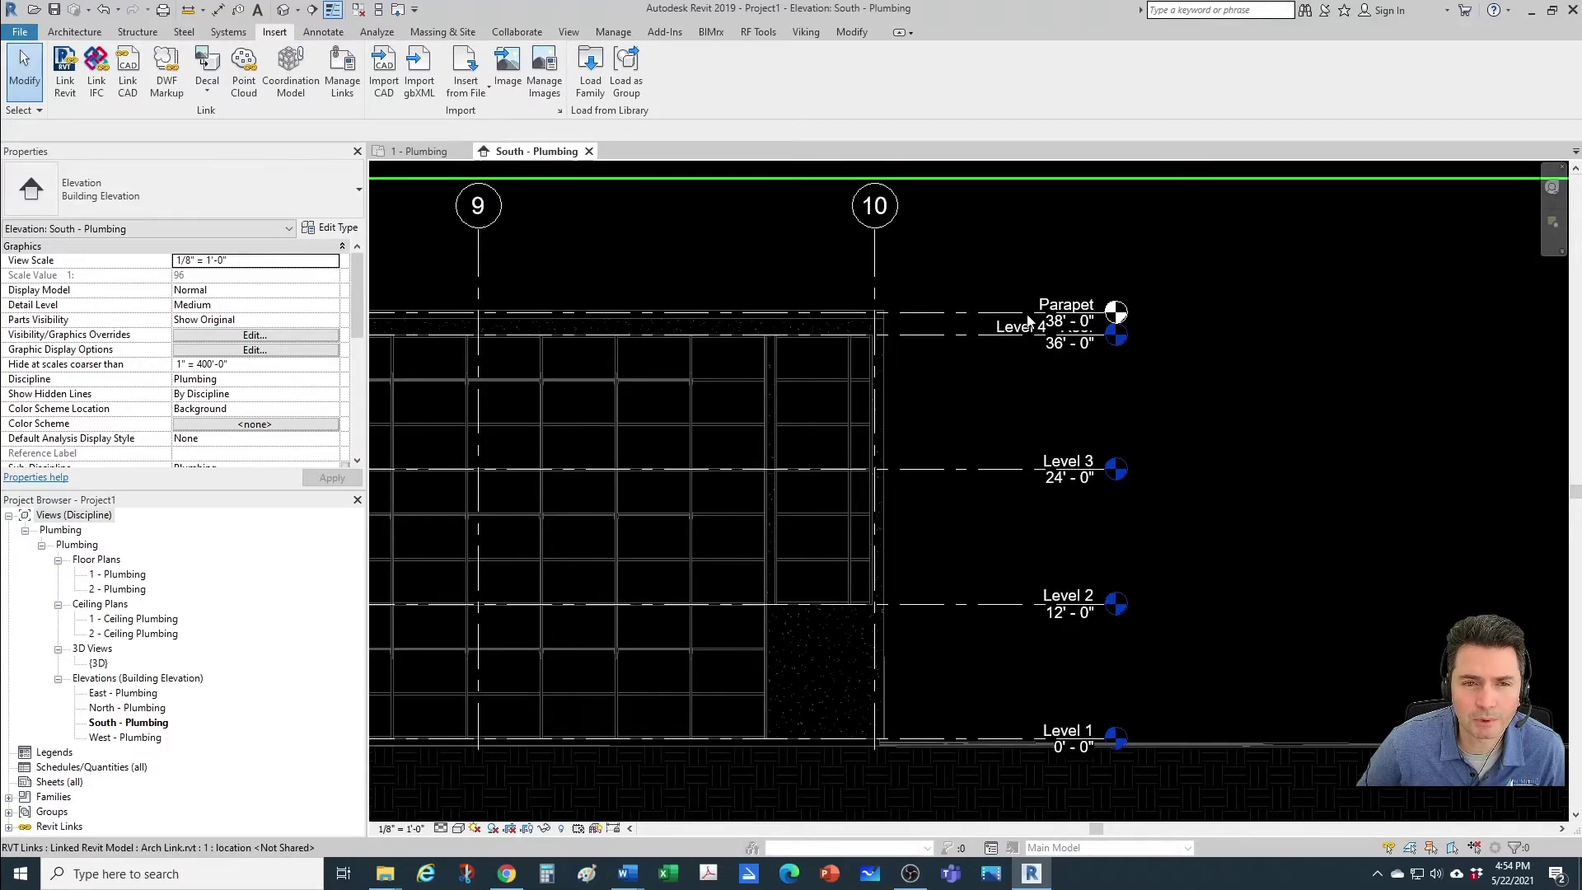
scroll(1045, 461, "down", 5)
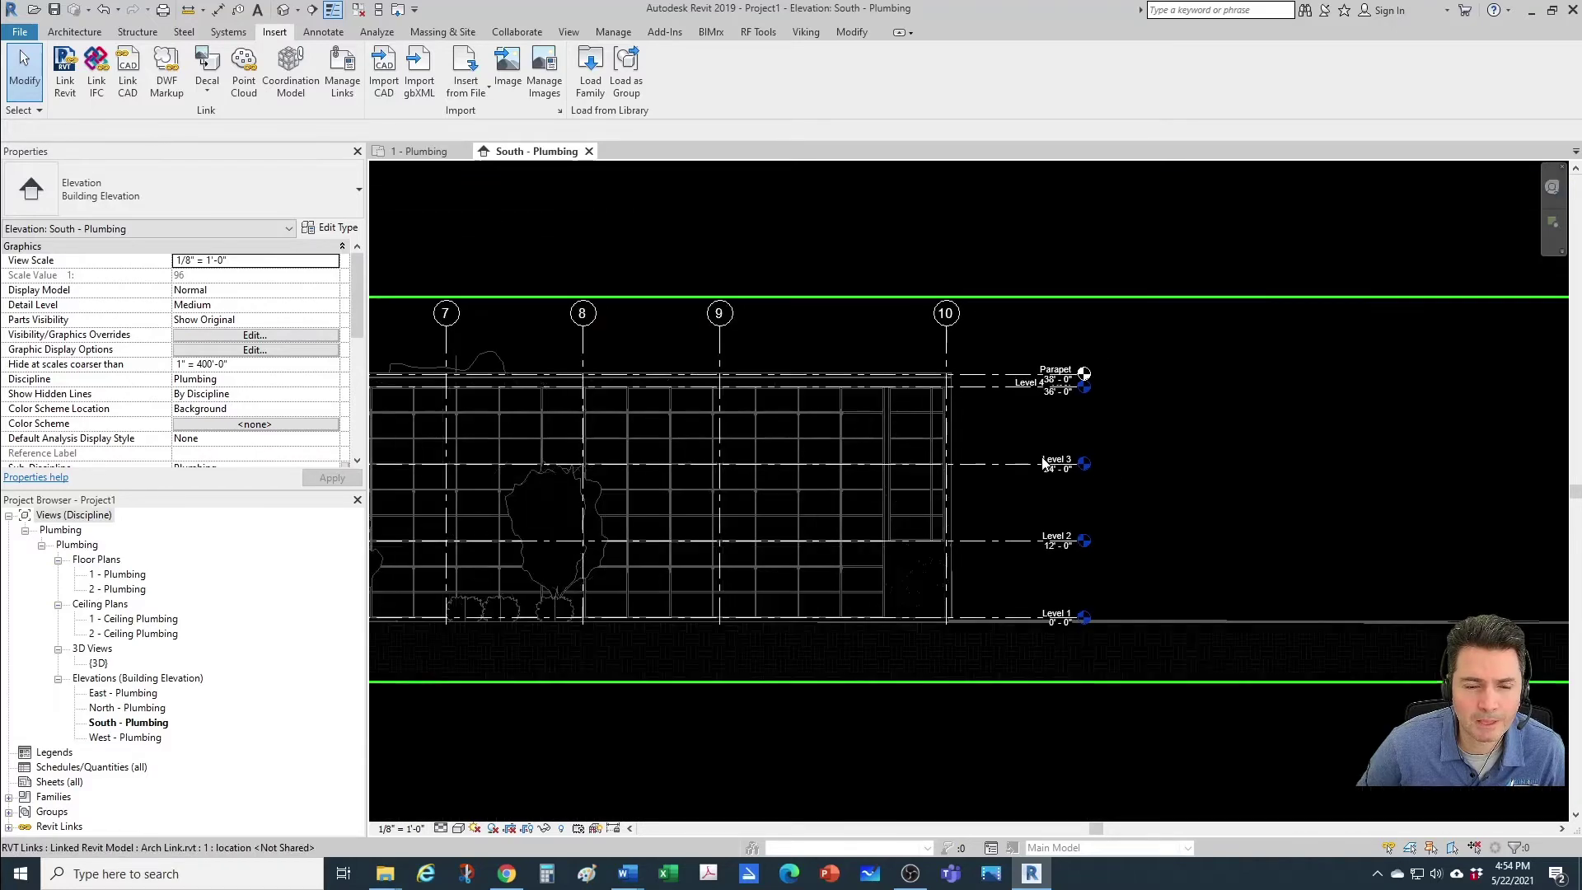
Inspect the project's own Level 2 near grid 4 and compare its height with the linked building's levels
scroll(800, 523, "up", 5)
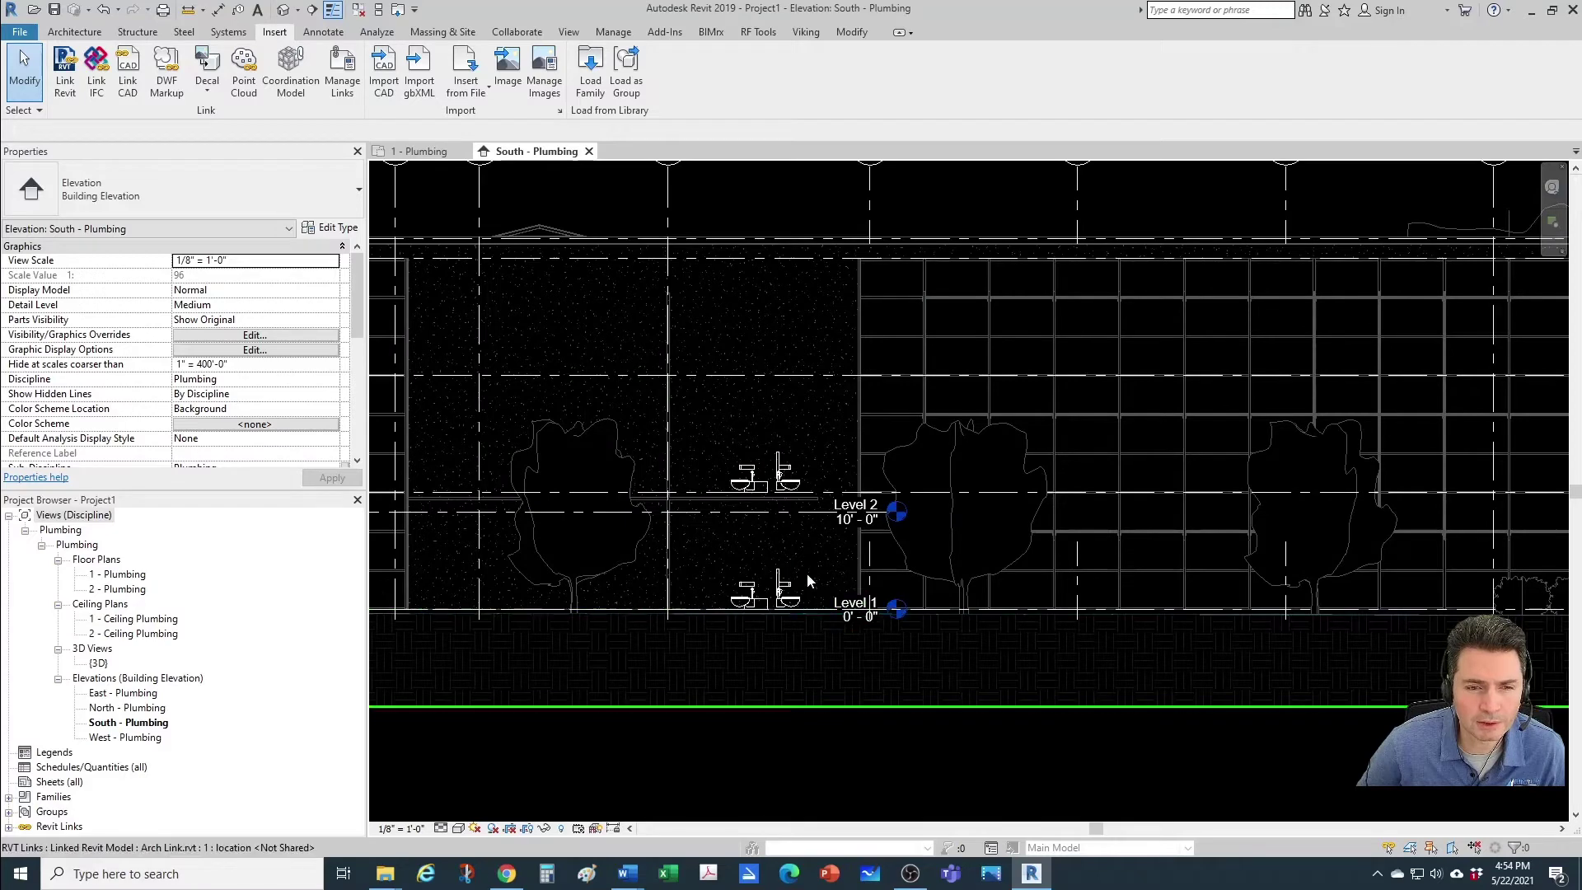
left_click(798, 517)
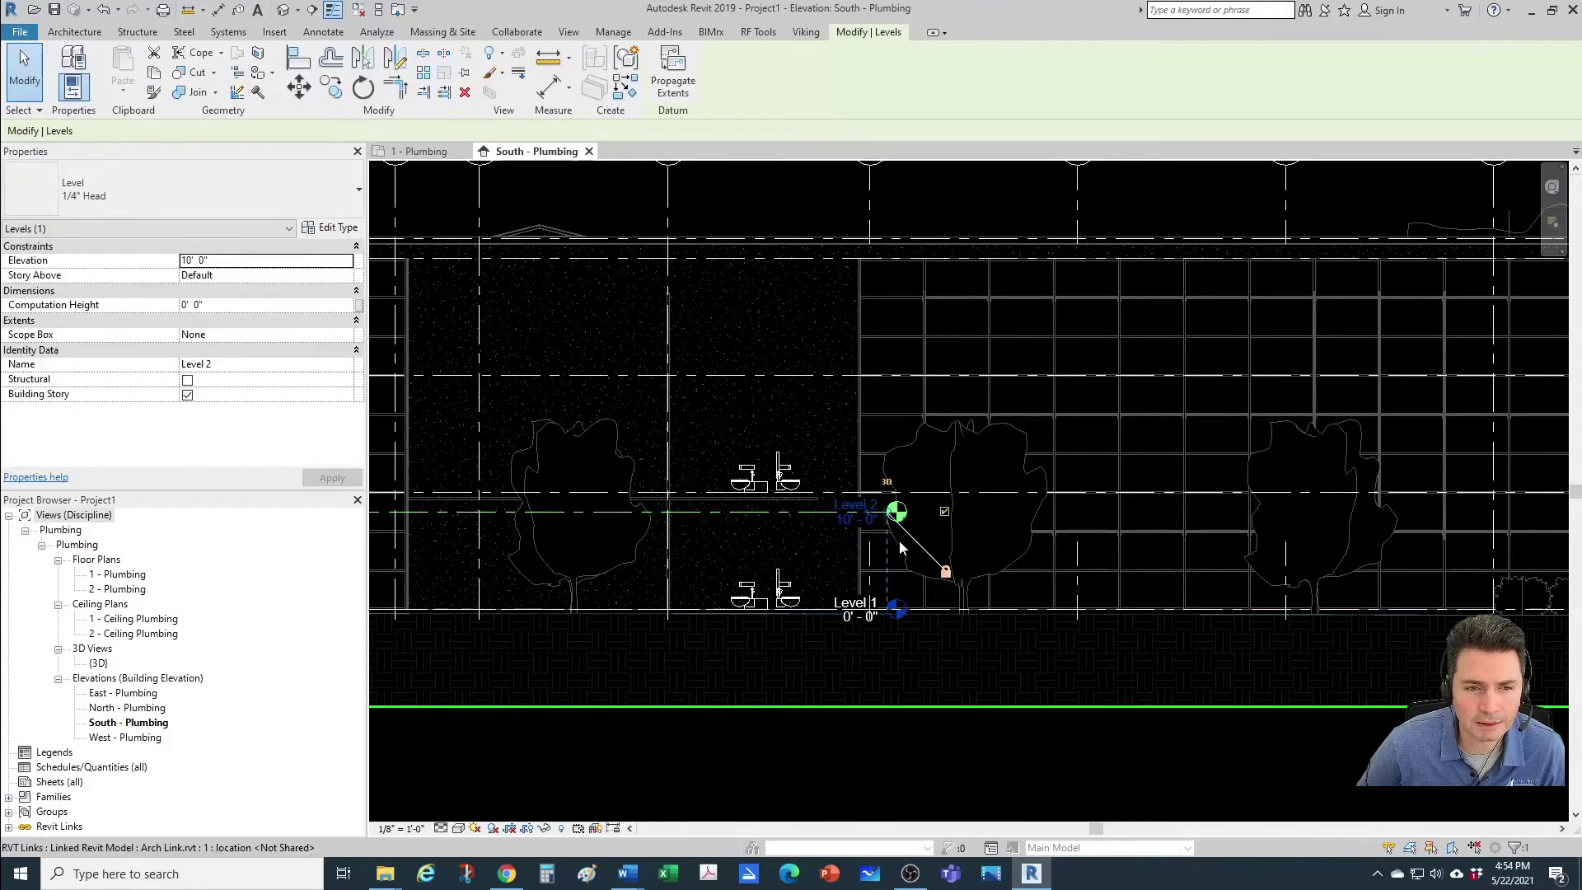
left_click(830, 561)
scroll(808, 546, "down", 5)
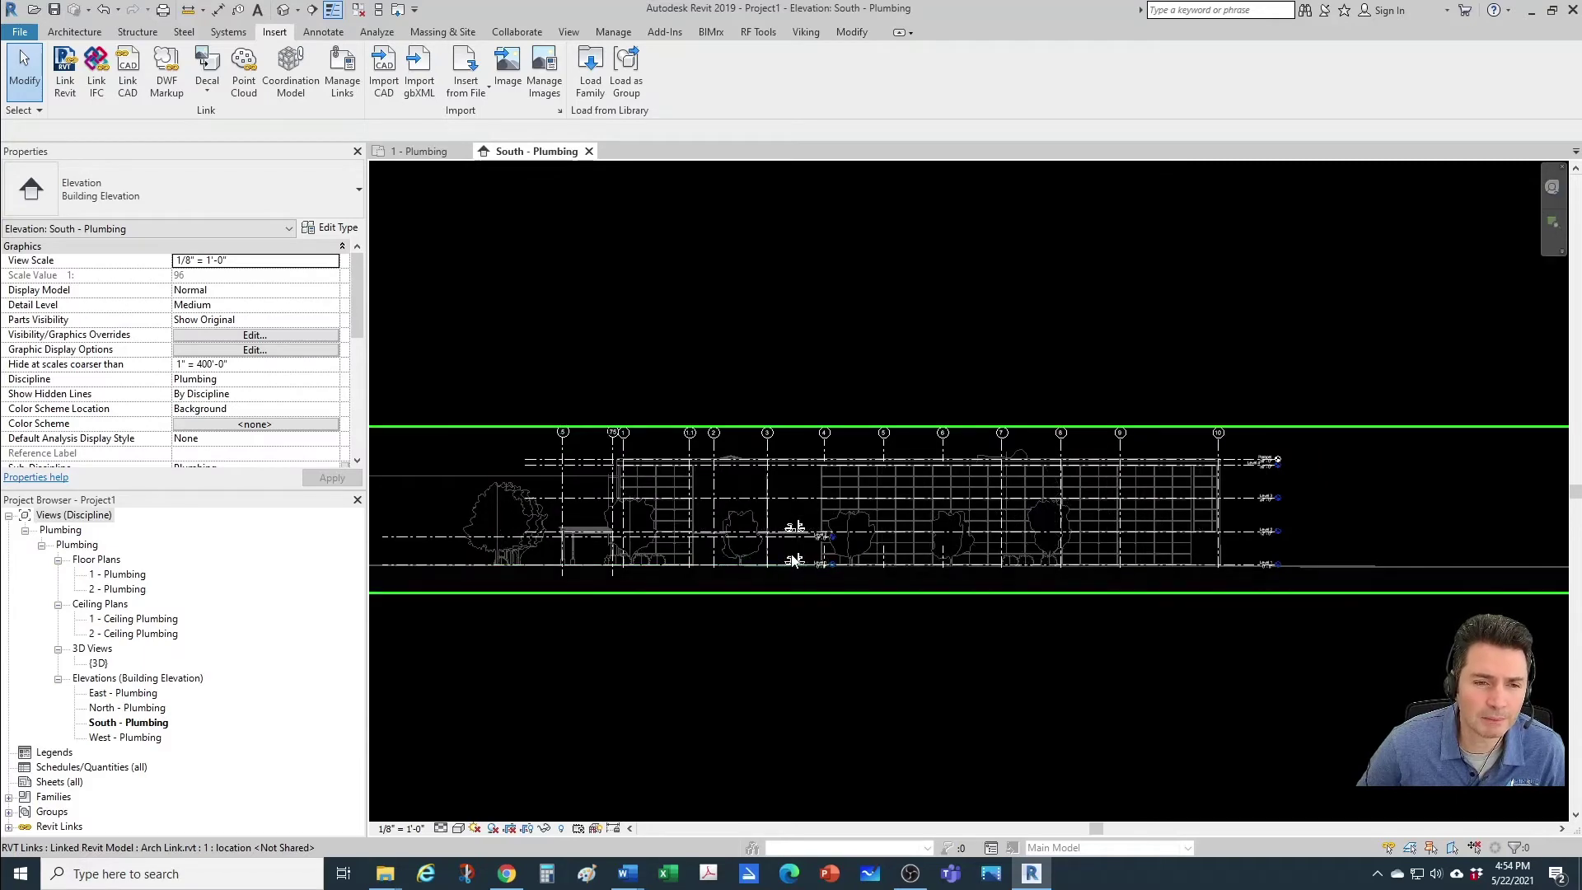
Extend the project's Level 1 and Level 2 lines east past grid 10, beyond the linked model's level heads
scroll(774, 560, "up", 3)
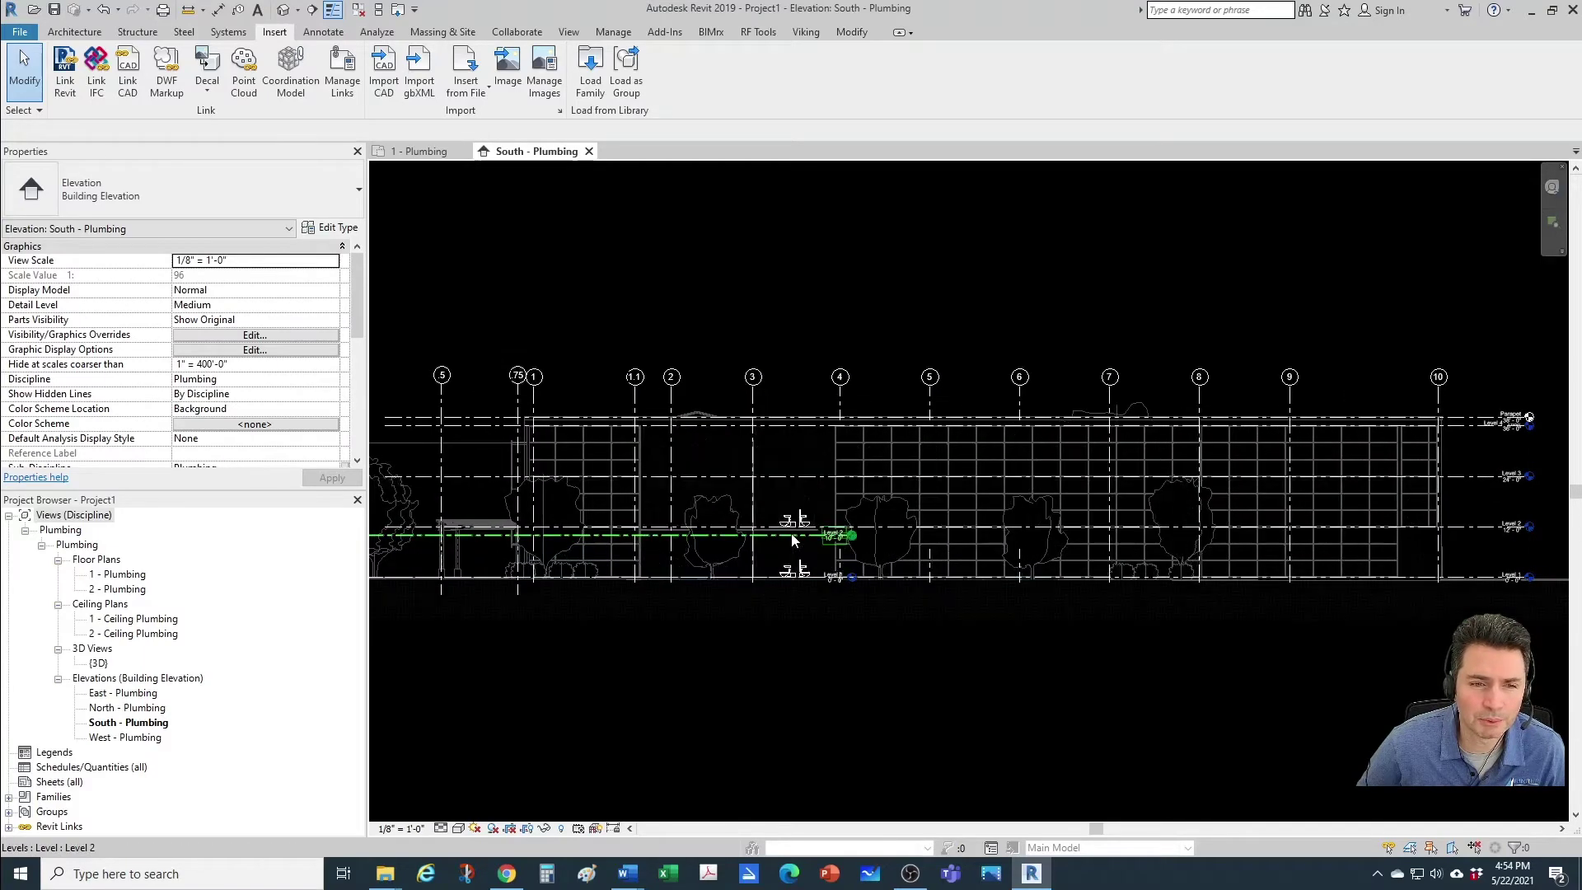
left_click(831, 535)
scroll(845, 544, "down", 1)
scroll(849, 543, "up", 1)
left_click_drag(1343, 547, 1488, 551)
middle_click_drag(1488, 551, 1043, 526)
scroll(1030, 521, "up", 3)
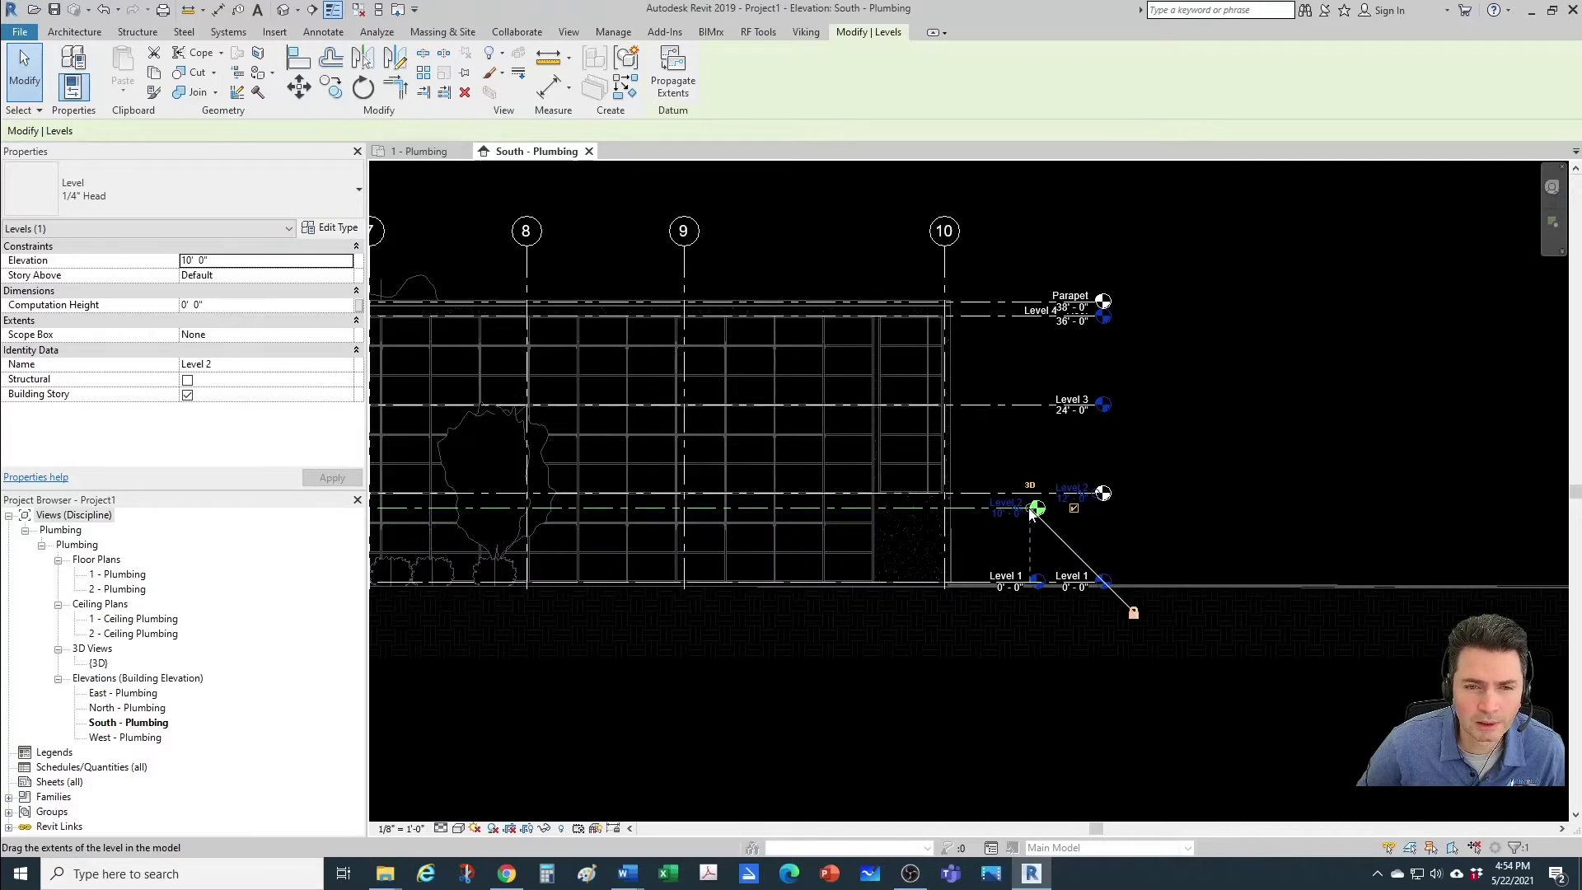
left_click_drag(1033, 515, 1250, 511)
left_click(1205, 528)
Align the project's Level 2 with the linked model's Level 2 at 12' - 0"
scroll(1219, 547, "up", 2)
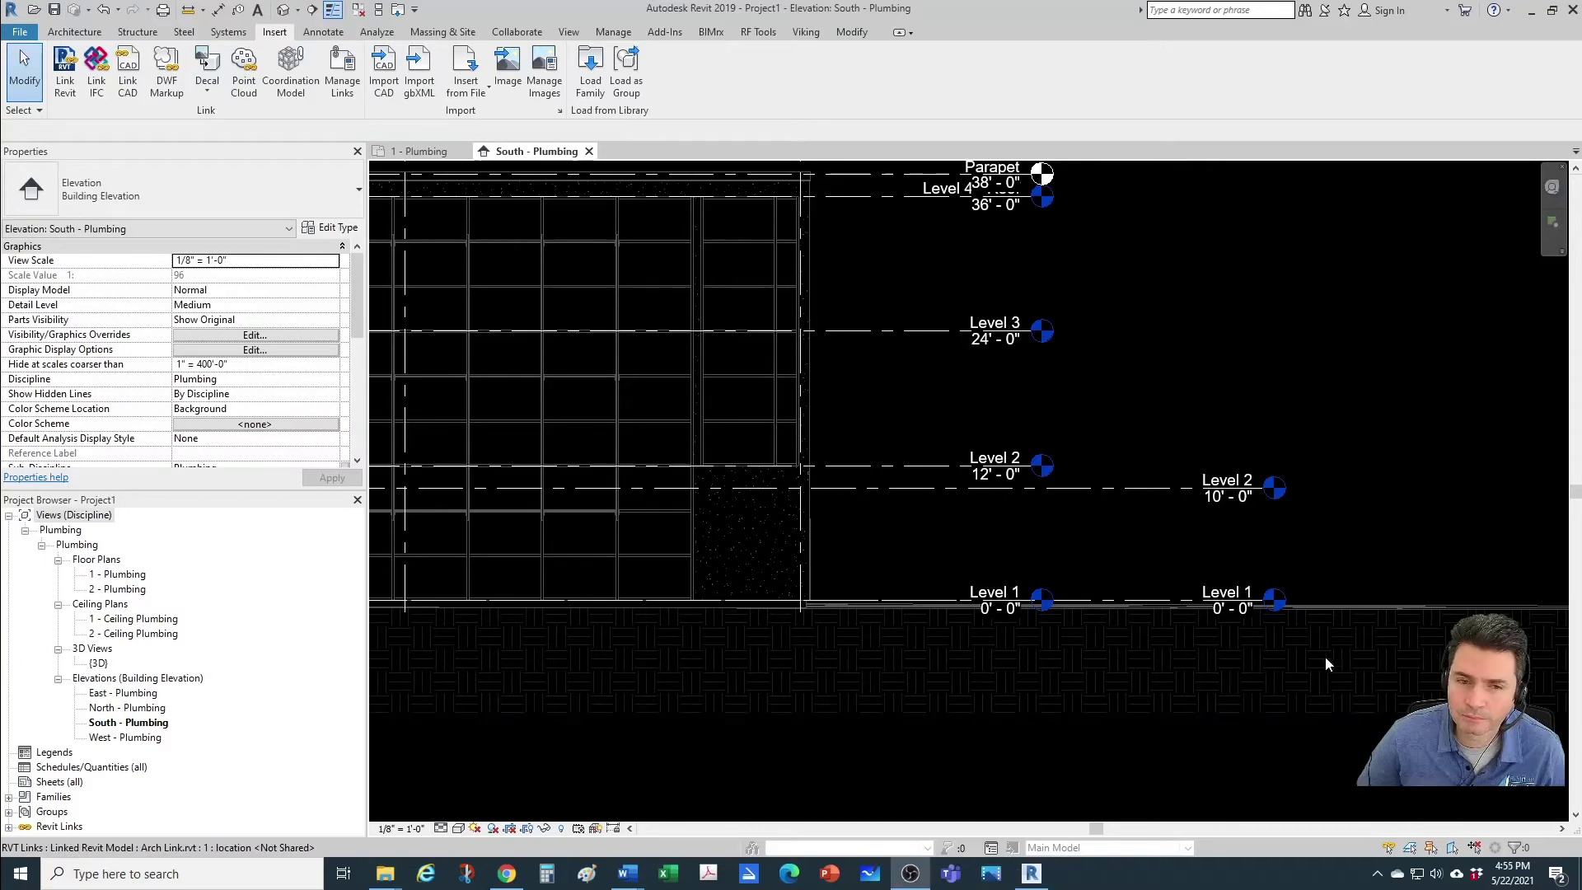
scroll(1071, 520, "up", 2)
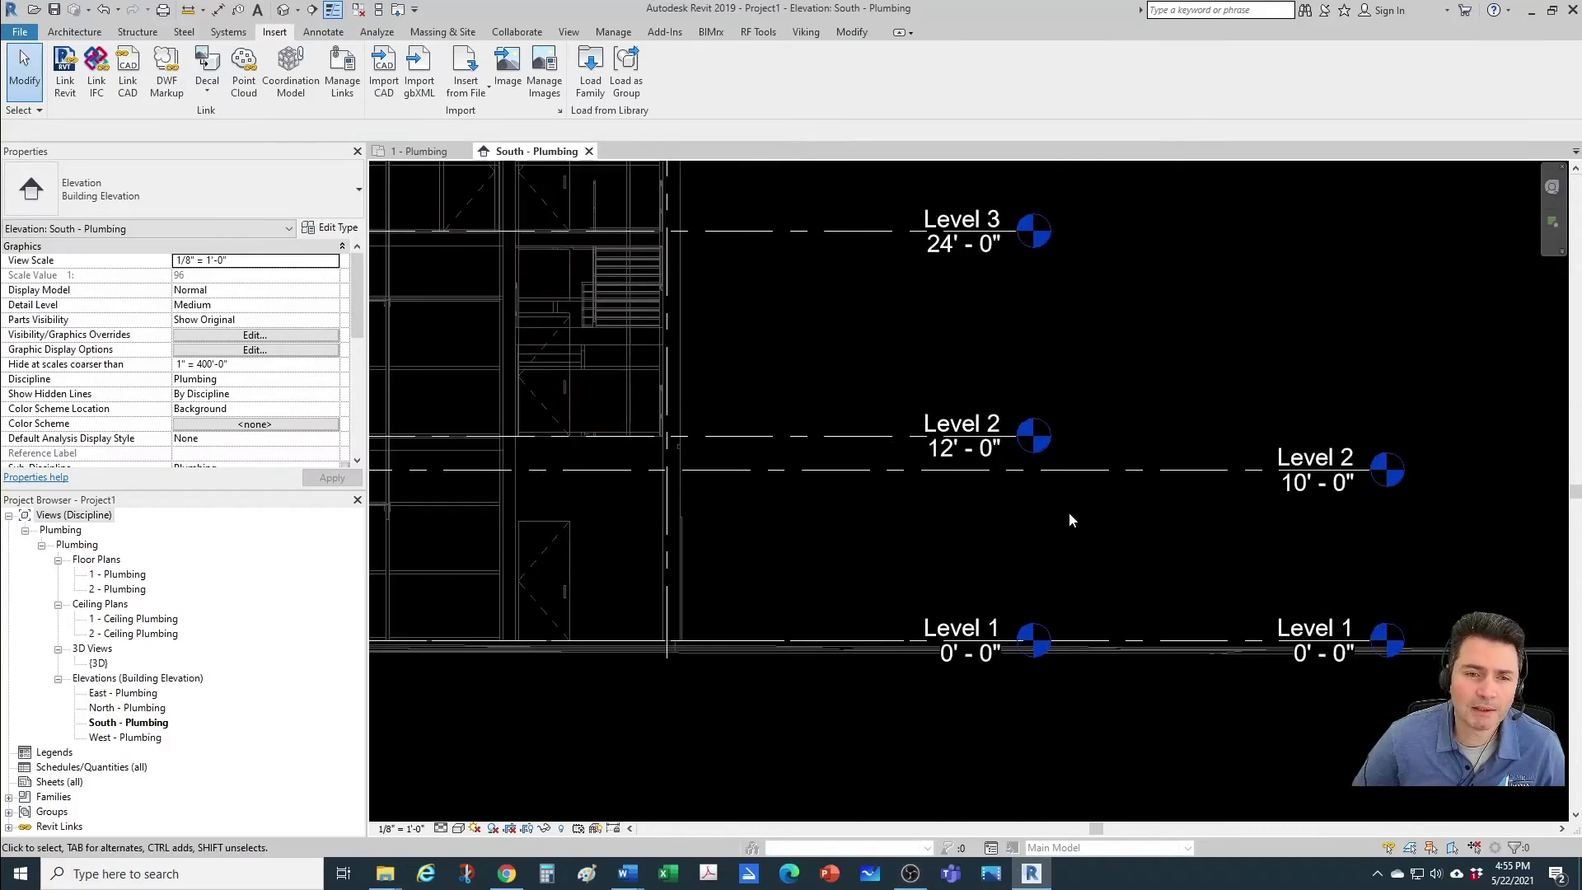
middle_click_drag(1070, 520, 1038, 548)
scroll(1047, 495, "up", 1)
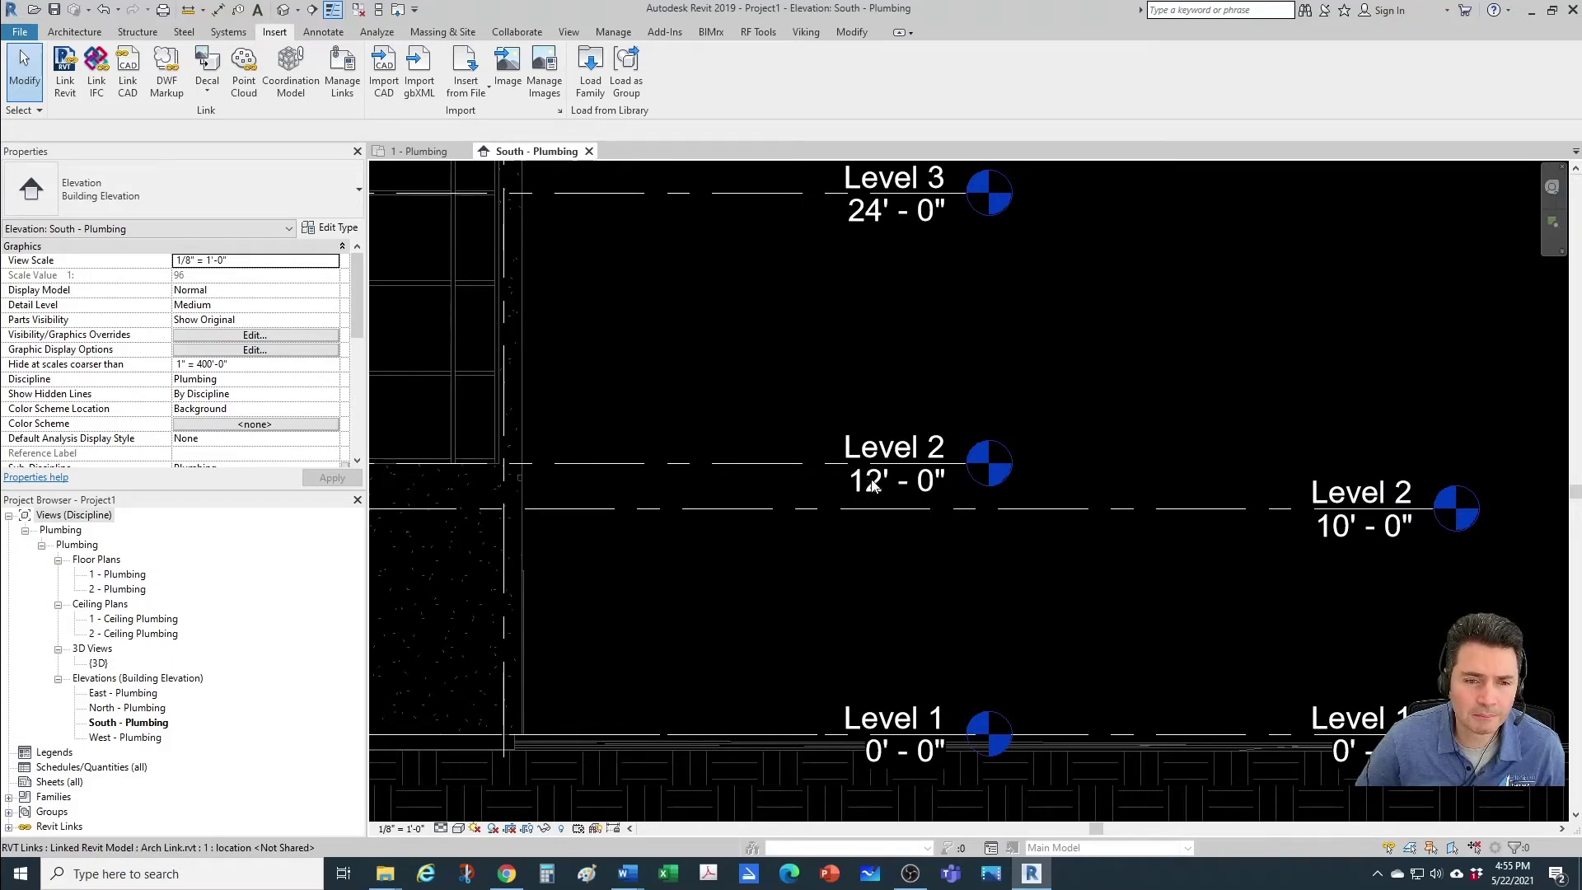
scroll(873, 486, "down", 1)
scroll(1276, 540, "up", 1)
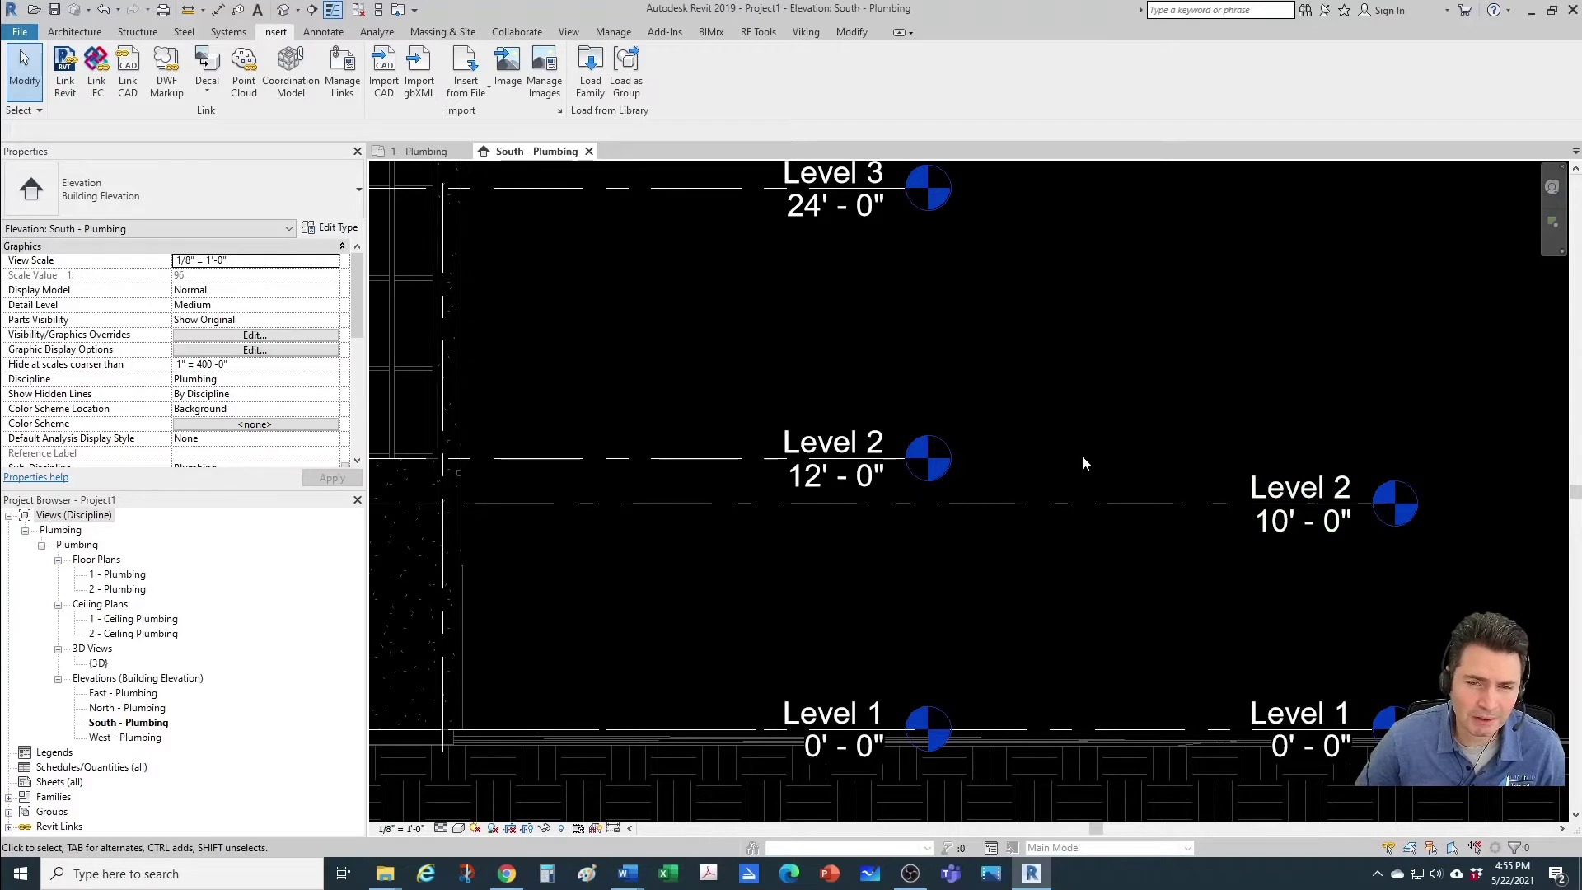
middle_click_drag(1081, 453, 1103, 455)
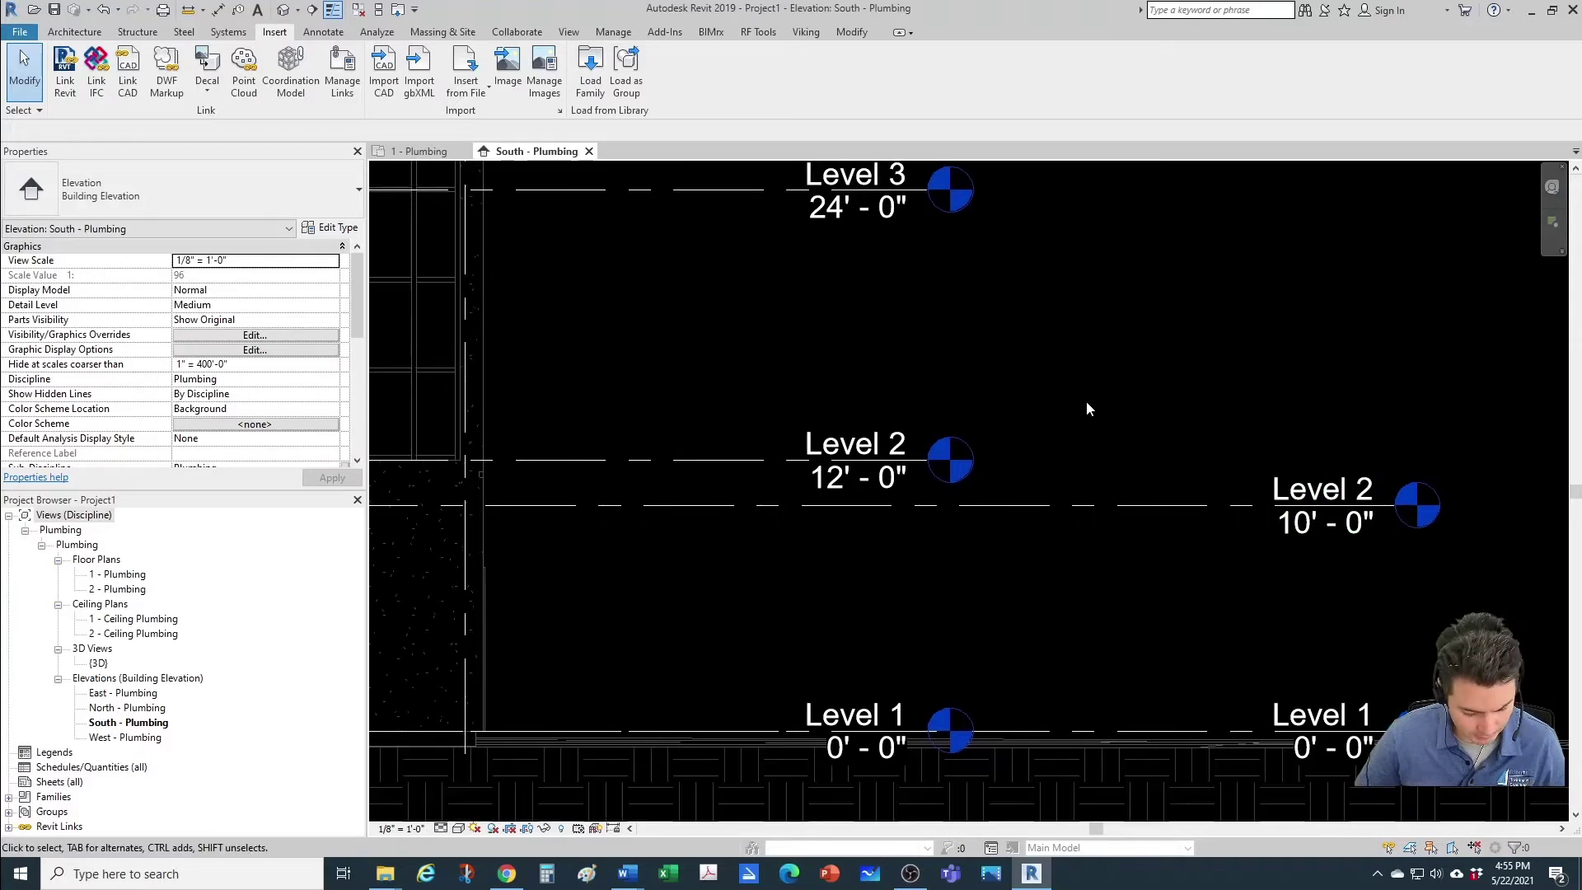
key("a")
key("l")
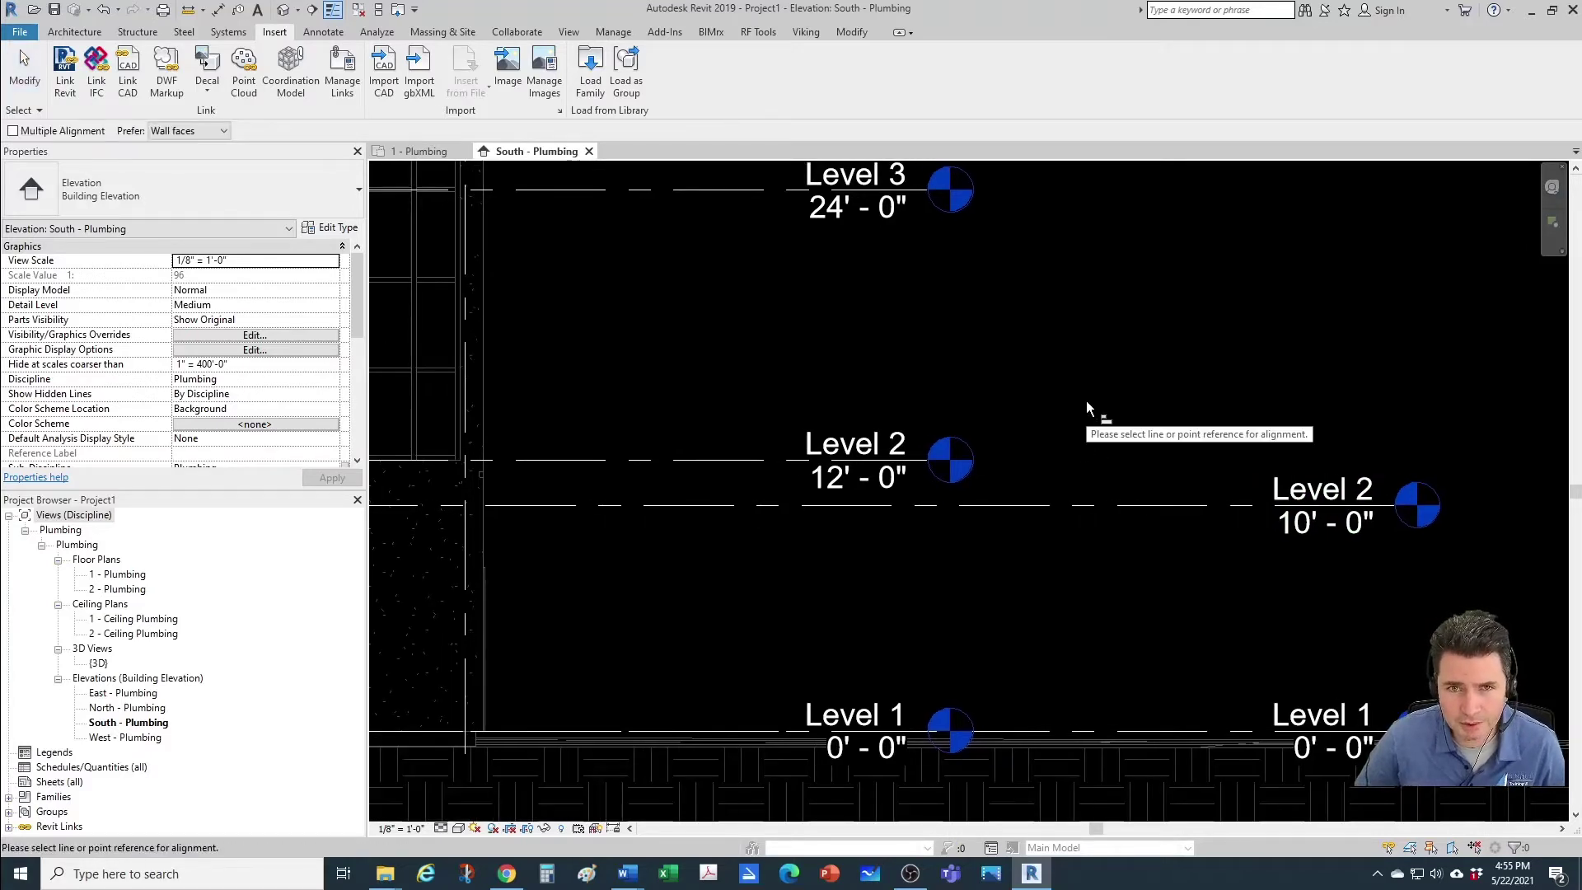
left_click(723, 459)
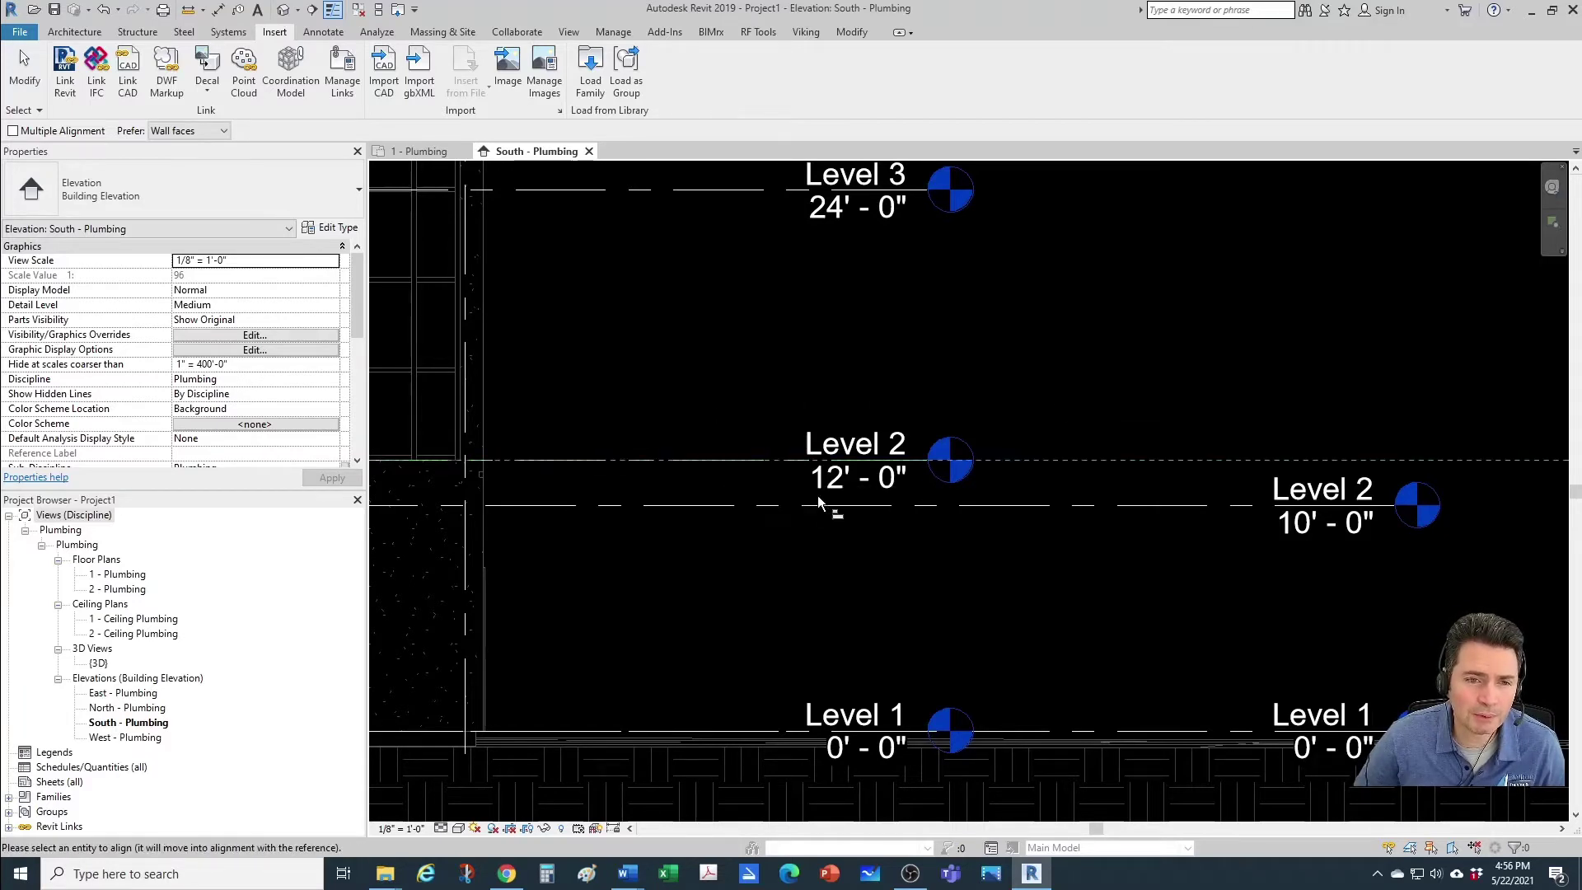
left_click(843, 507)
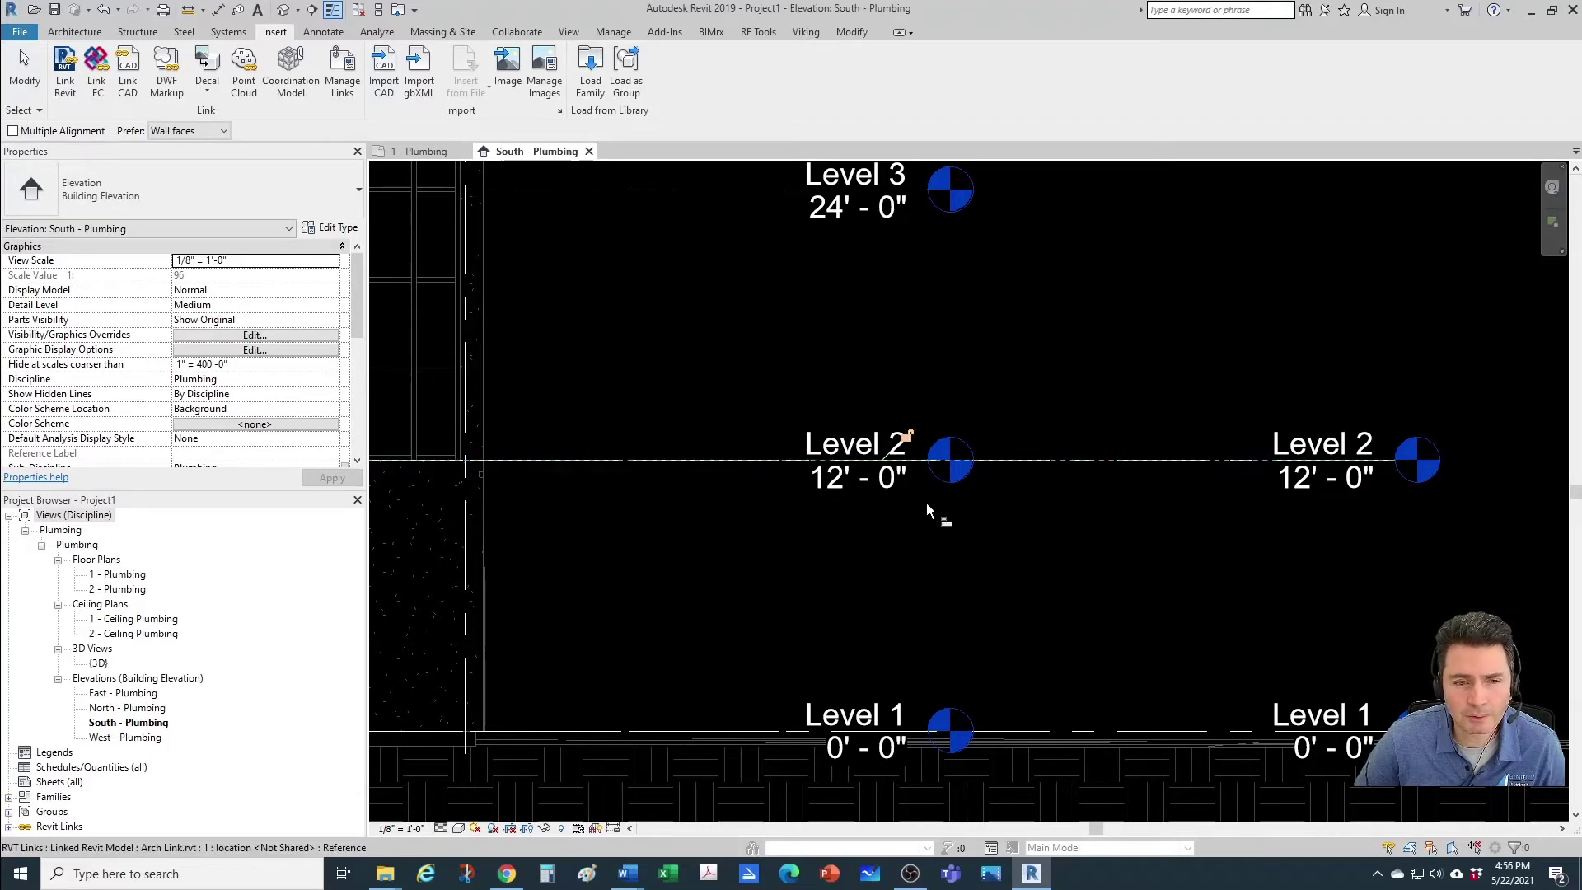
scroll(952, 523, "down", 1)
scroll(1071, 568, "down", 3)
key("Escape")
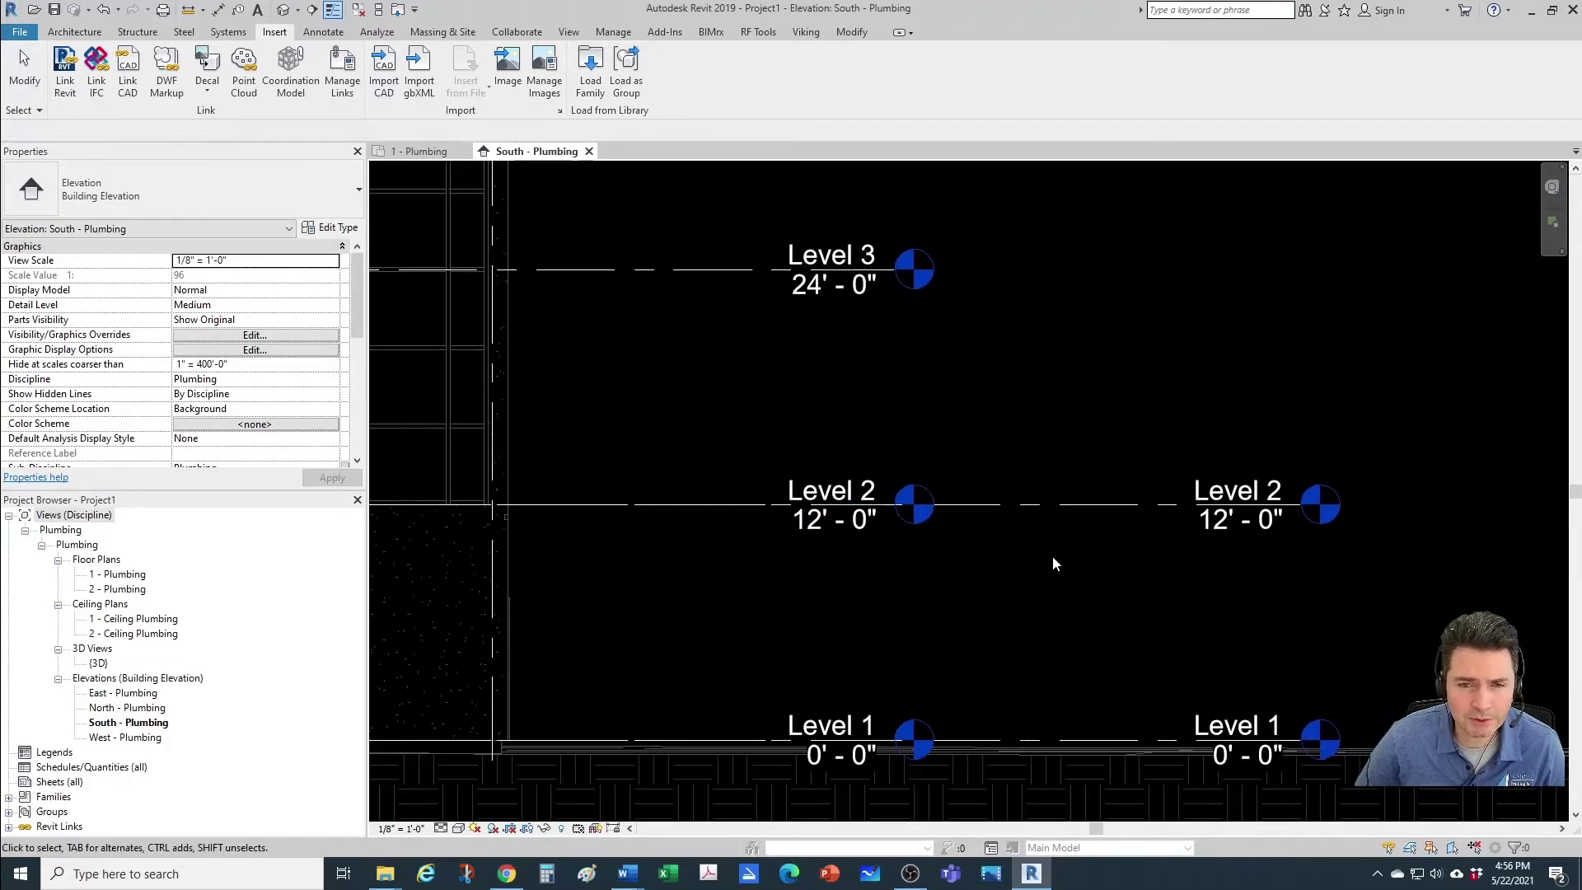
Examine which linked levels above Level 2 have no matching level in the plumbing project
scroll(1052, 551, "down", 3)
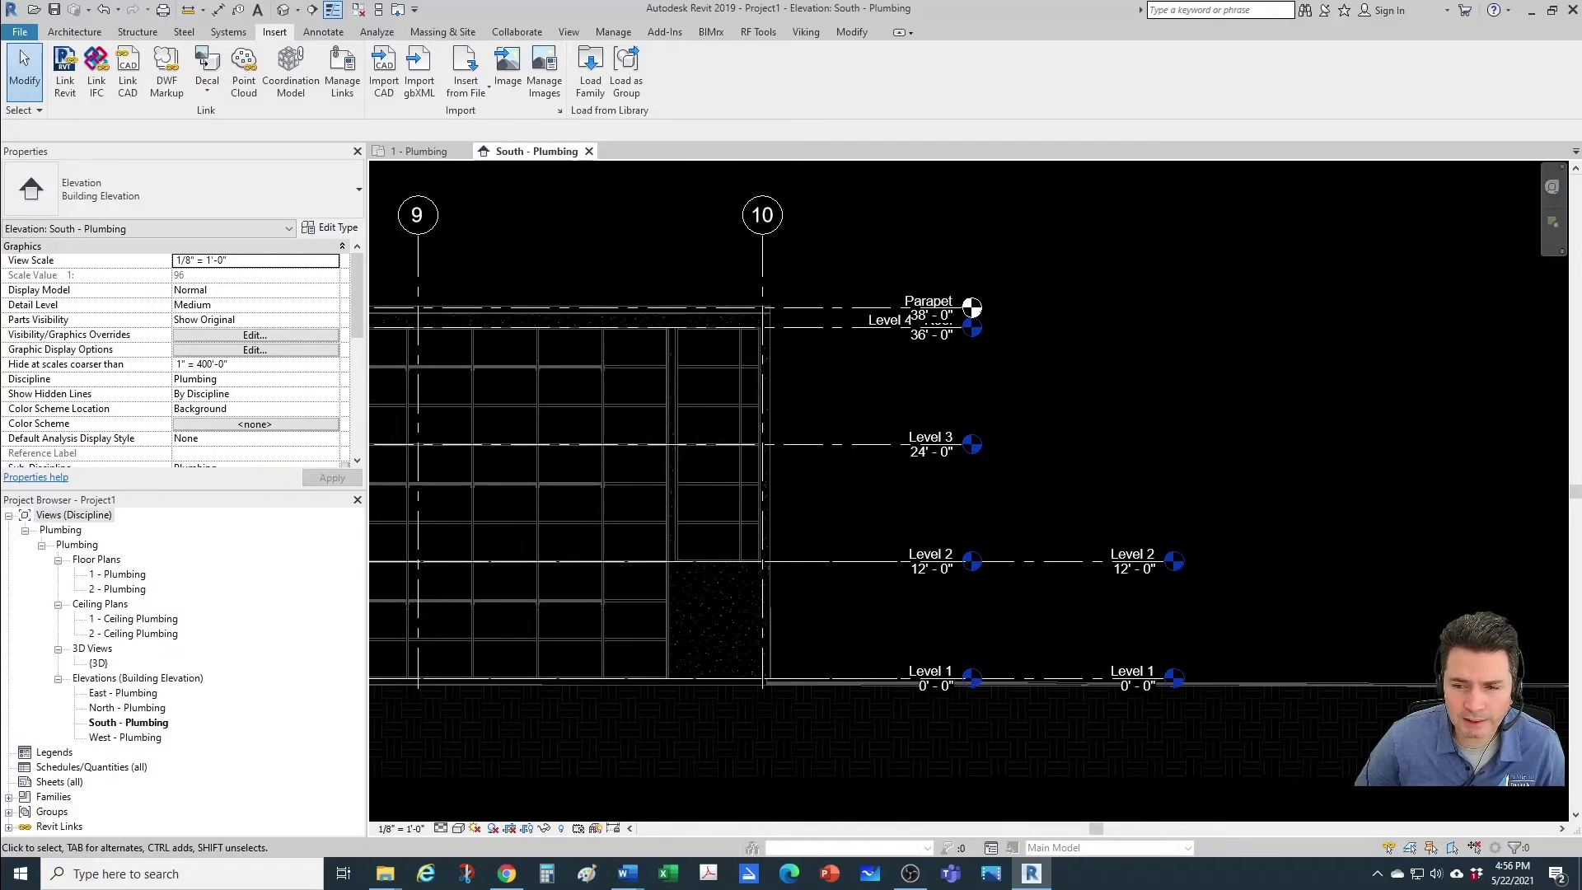
scroll(1244, 573, "down", 2)
scroll(1114, 523, "up", 1)
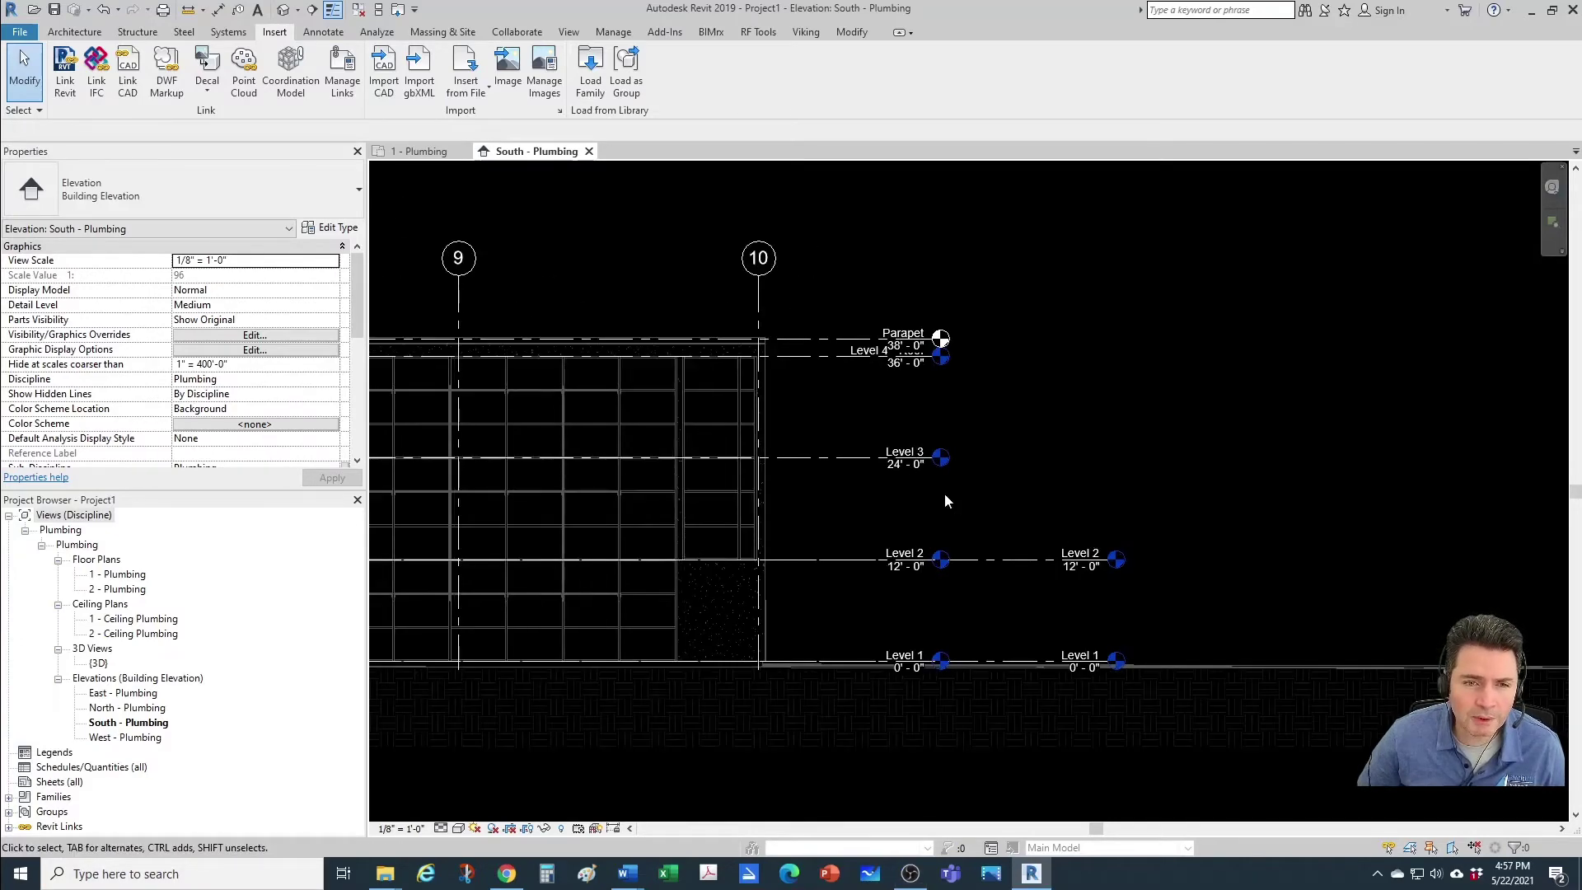
middle_click_drag(945, 500, 974, 591)
scroll(974, 591, "up", 1)
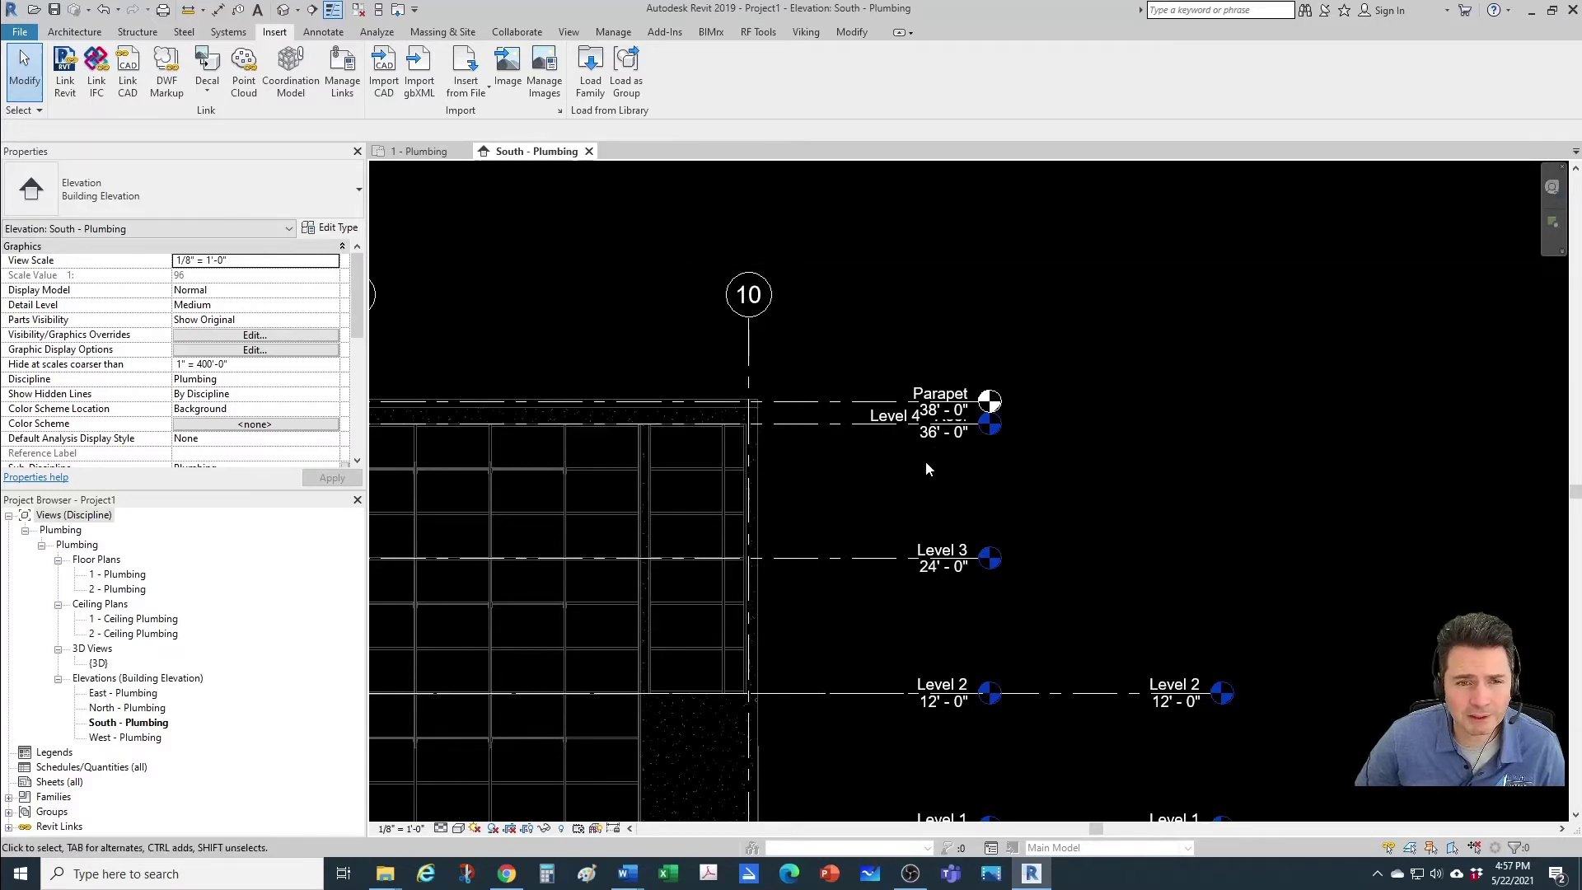
scroll(922, 462, "down", 1)
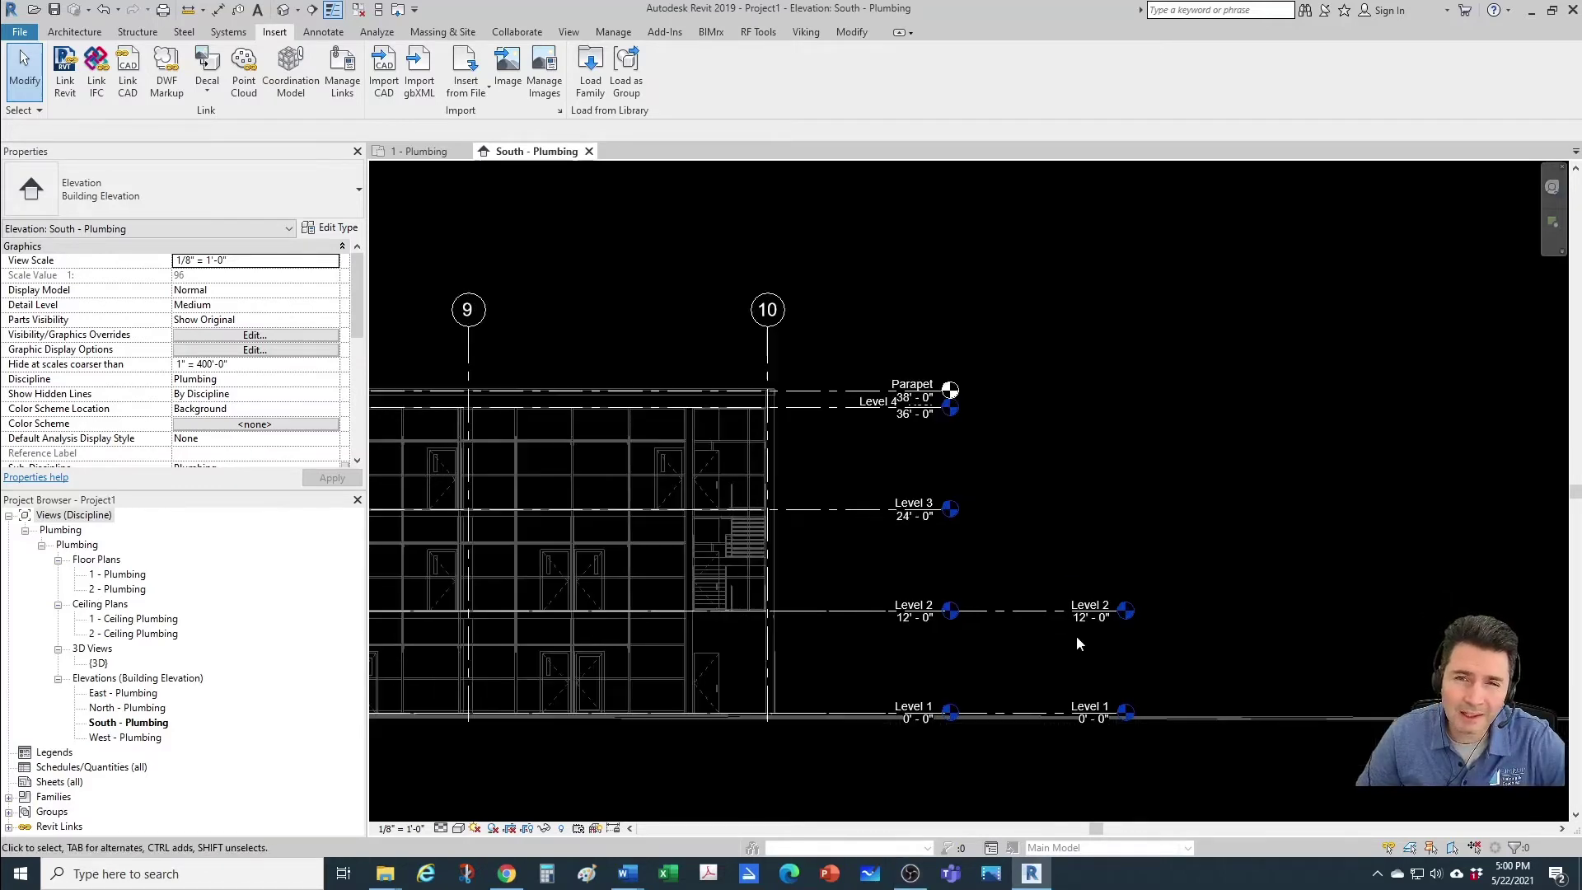
scroll(1016, 633, "up", 2)
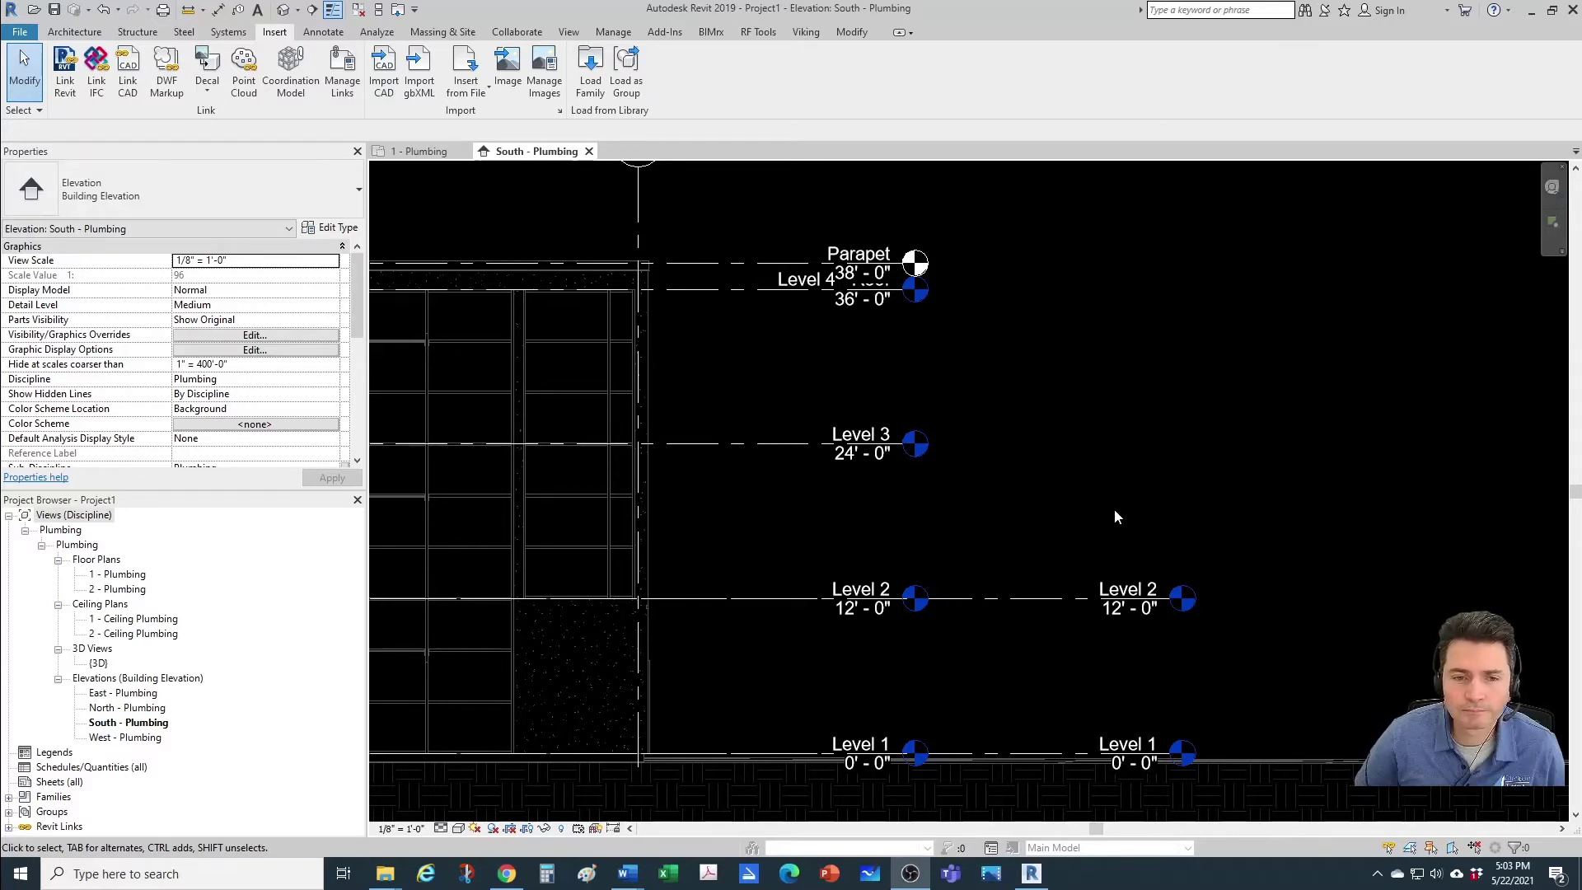
scroll(1100, 508, "down", 1)
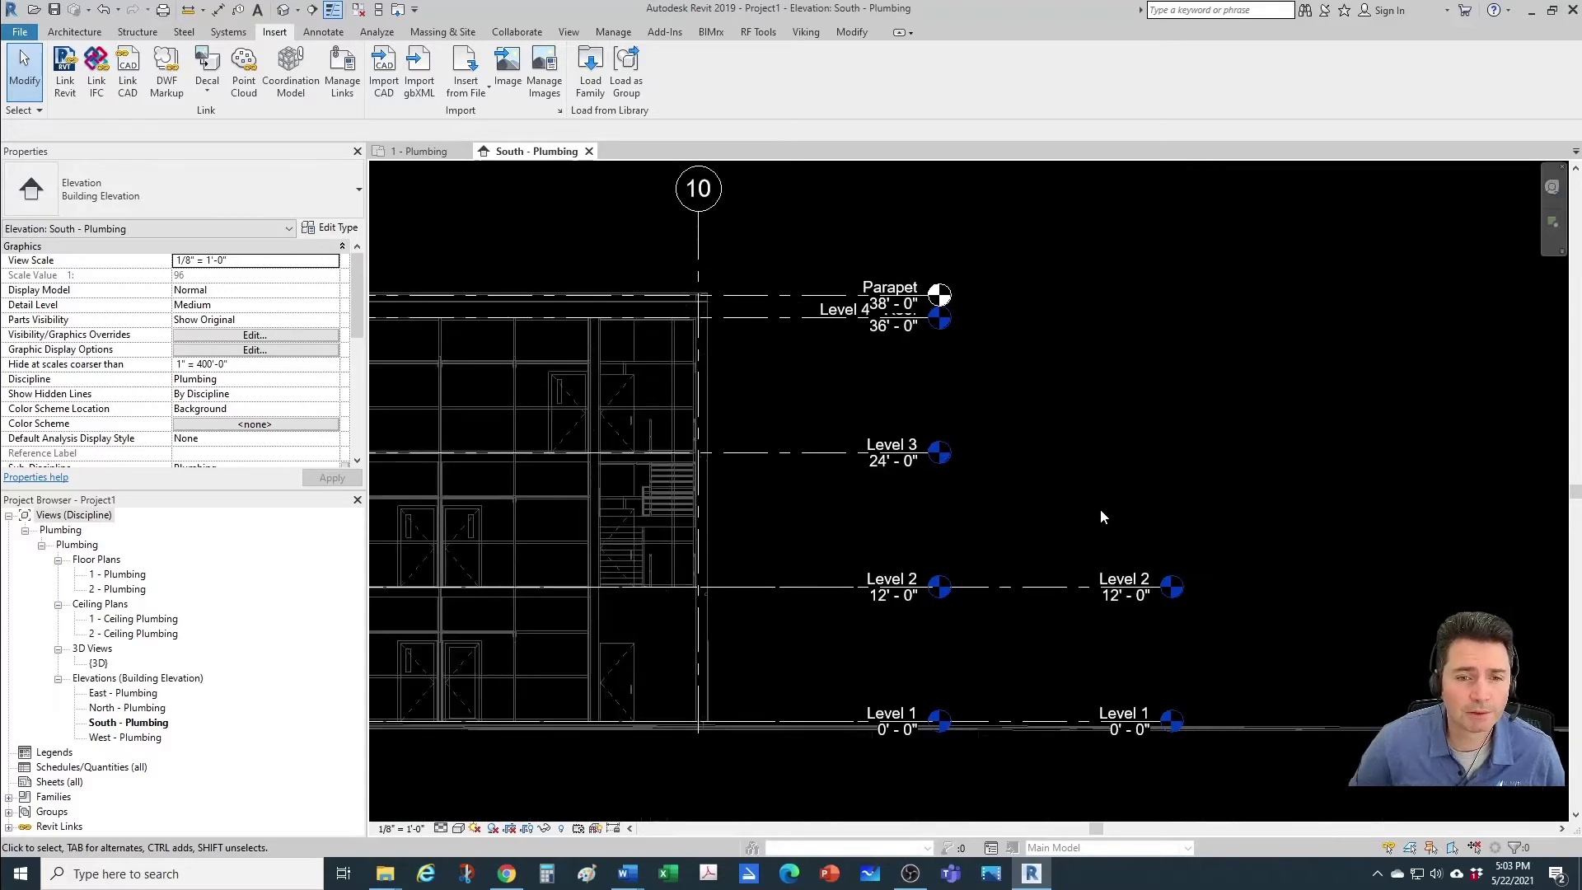
middle_click_drag(1085, 440, 1083, 449)
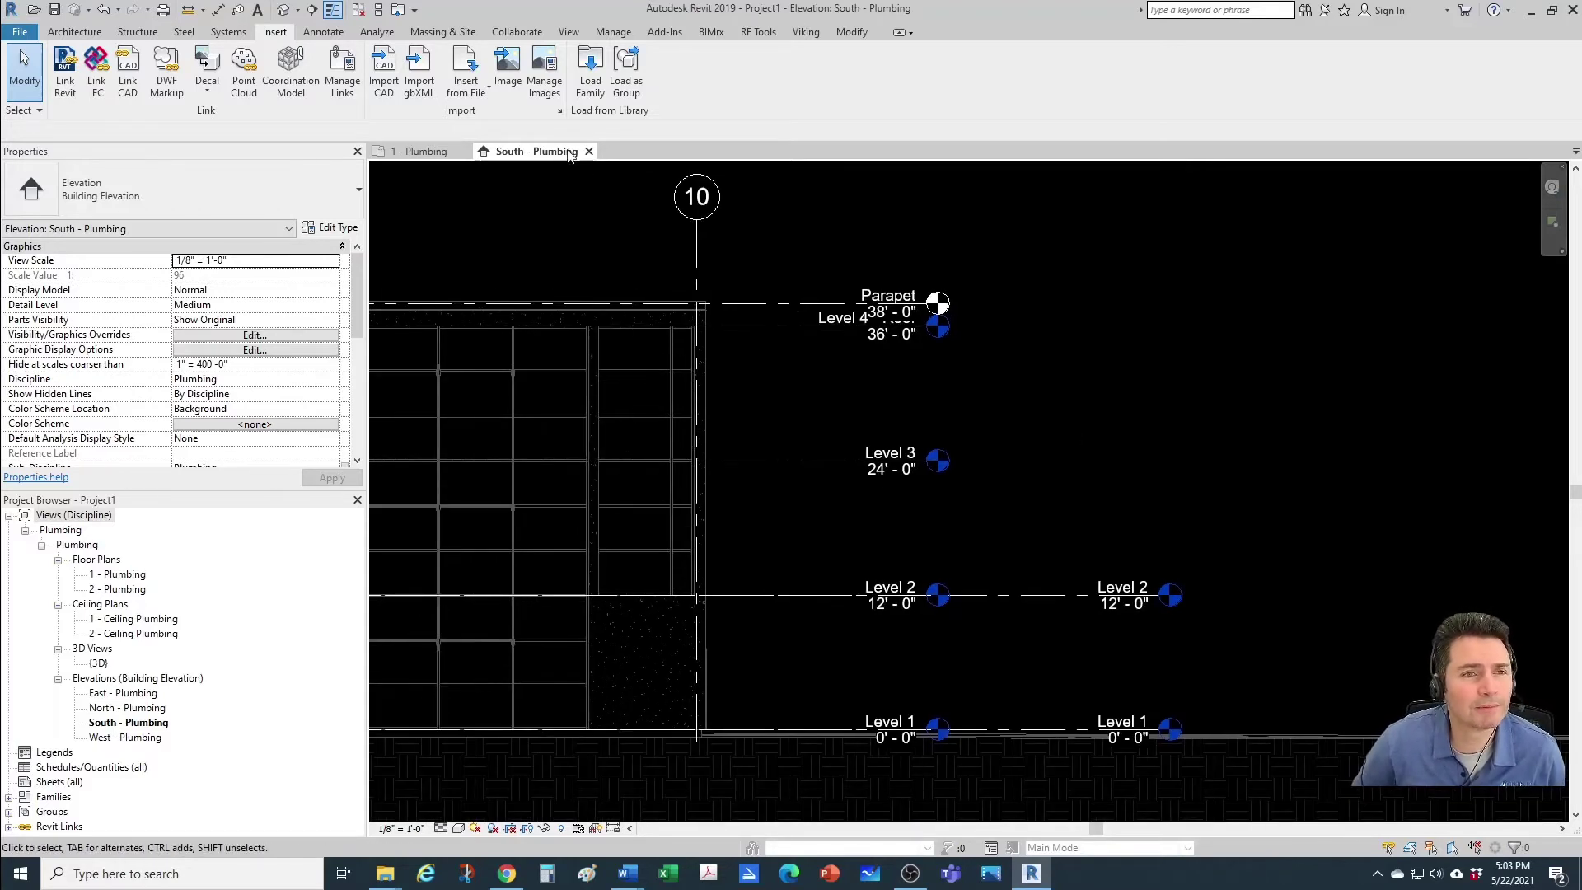
Start a Copy/Monitor session on the linked Arch Link.rvt model
left_click(516, 33)
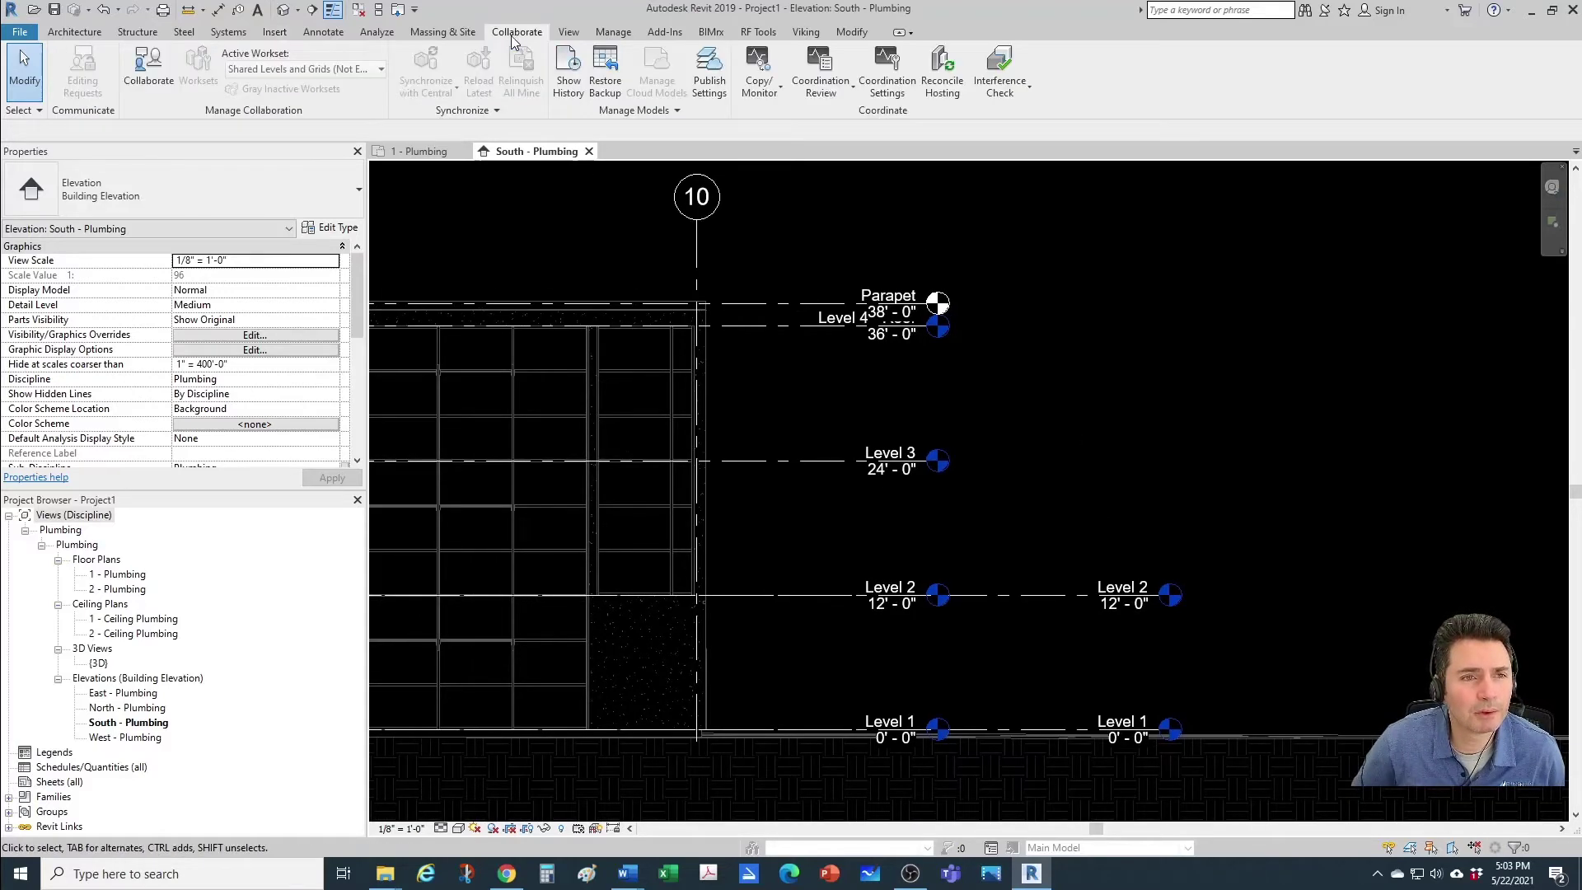
left_click(759, 91)
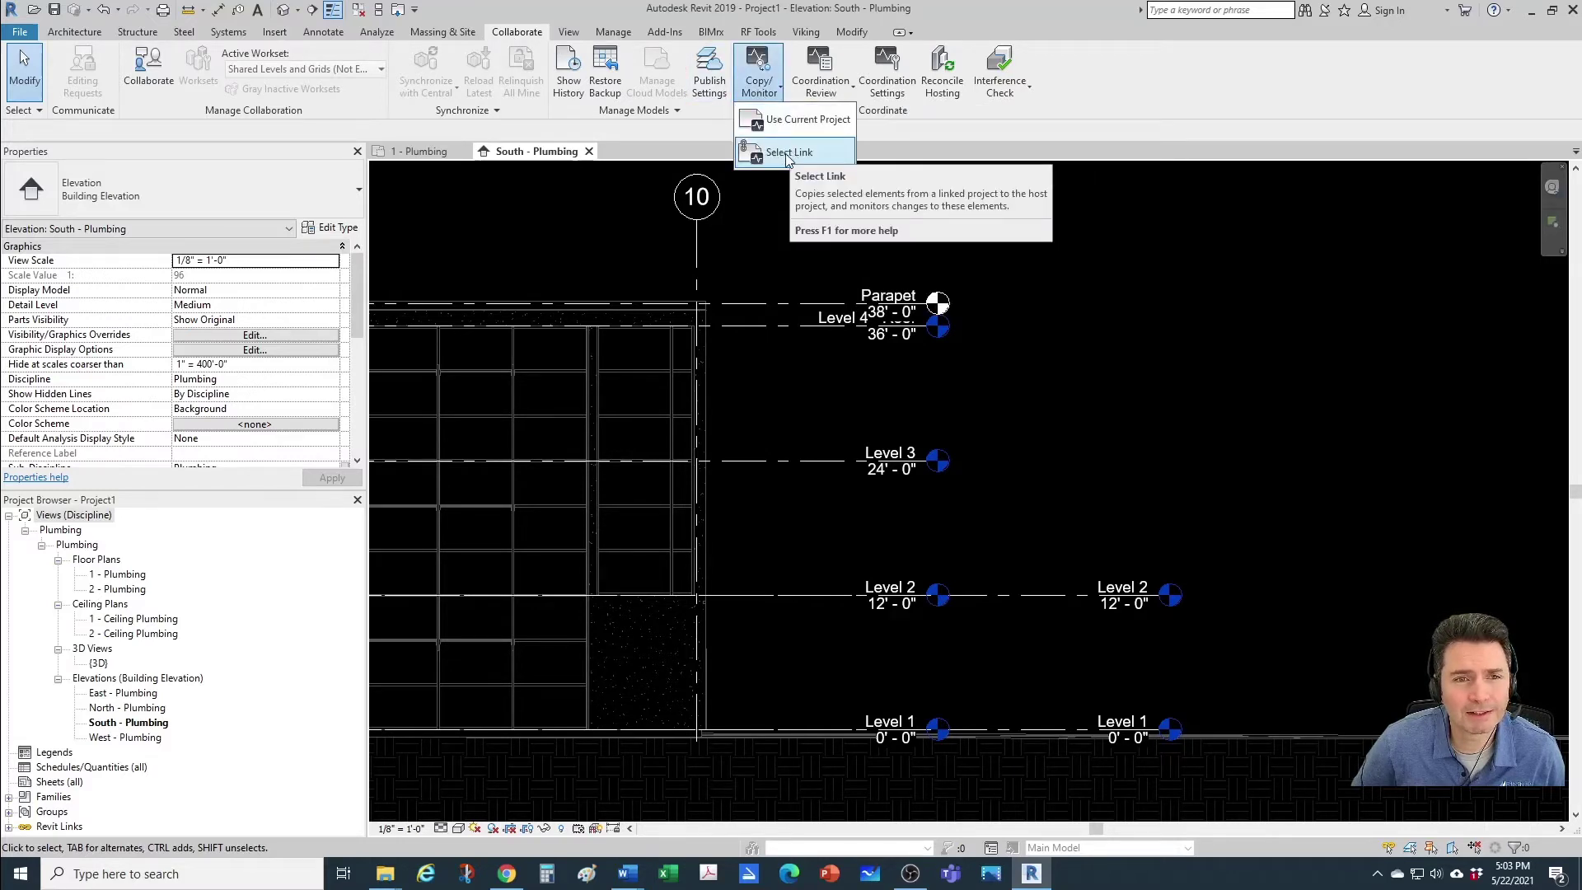
left_click(786, 153)
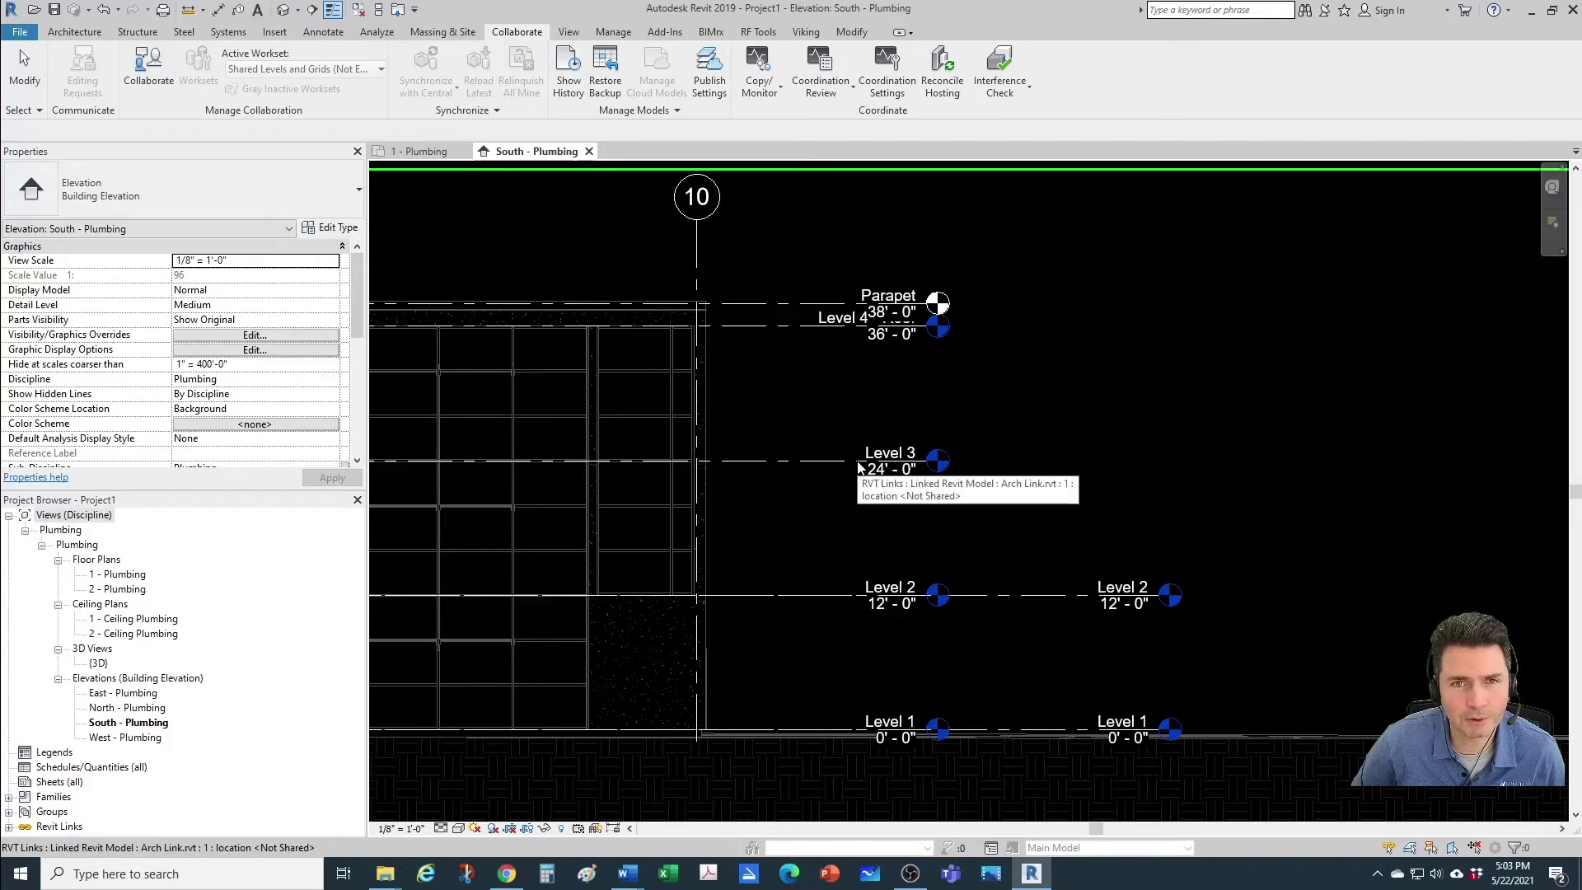
left_click(858, 467)
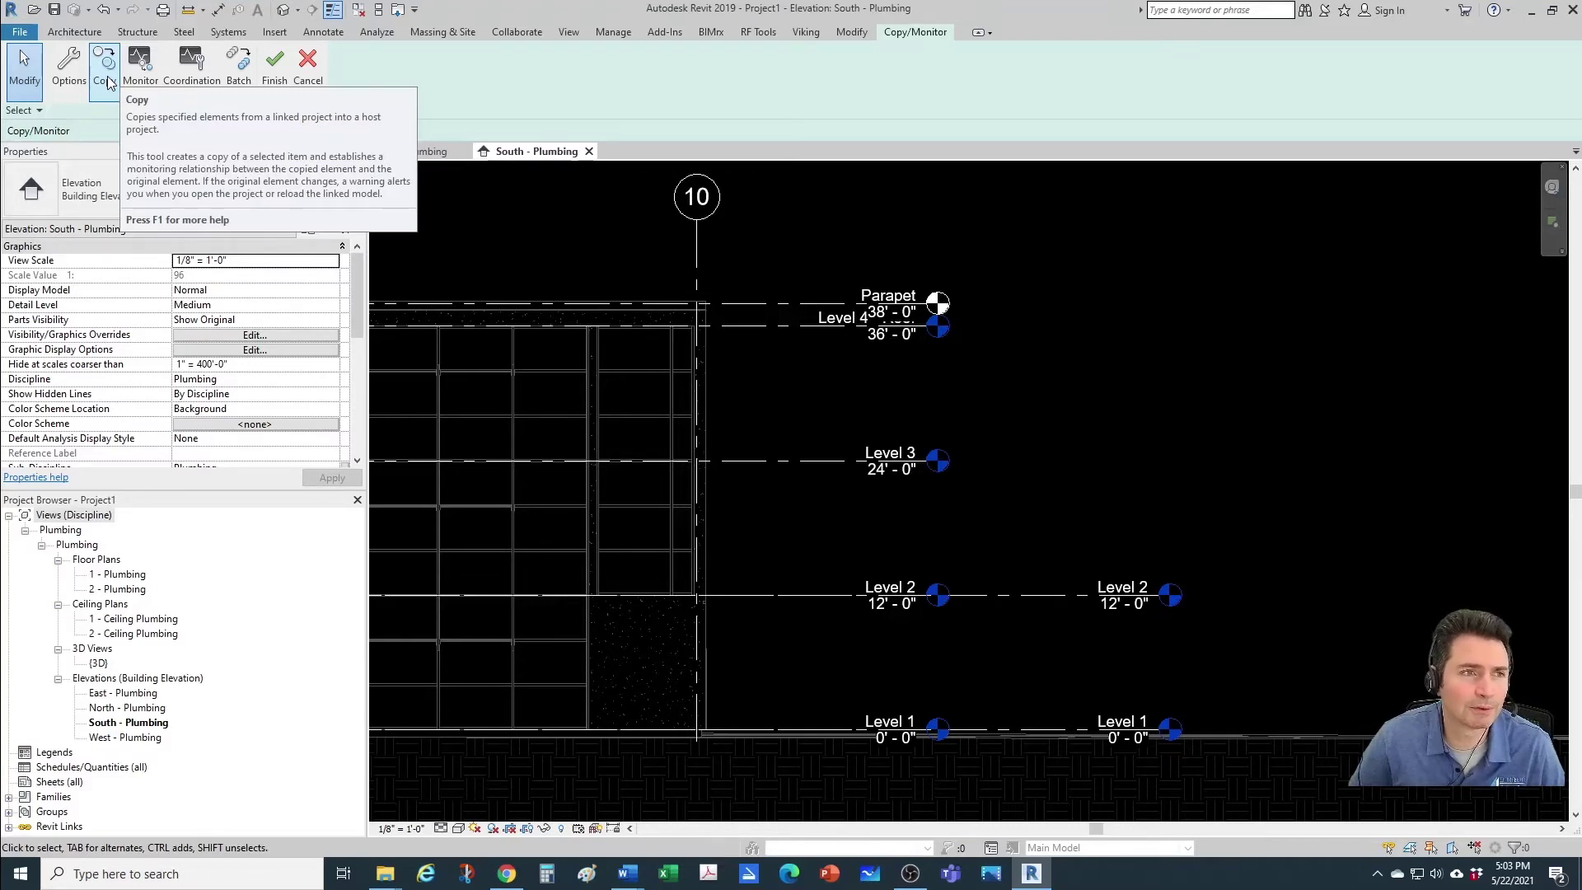
Copy Level 3 and Level 4 - Roof together from the linked architectural model into the project and dismiss the resulting warnings
left_click(108, 74)
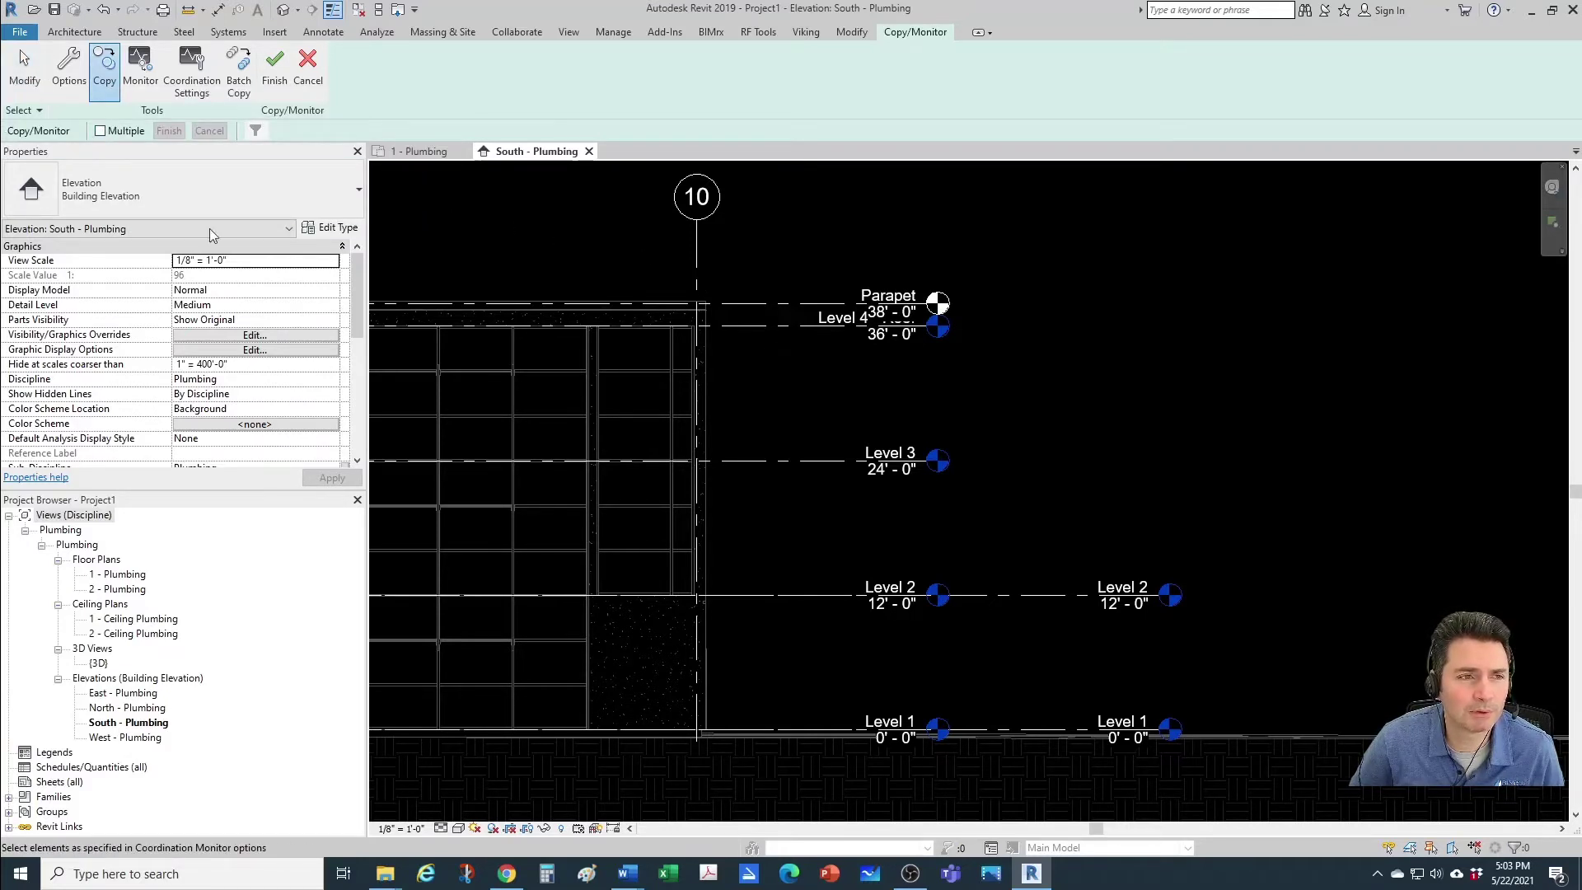
left_click(101, 131)
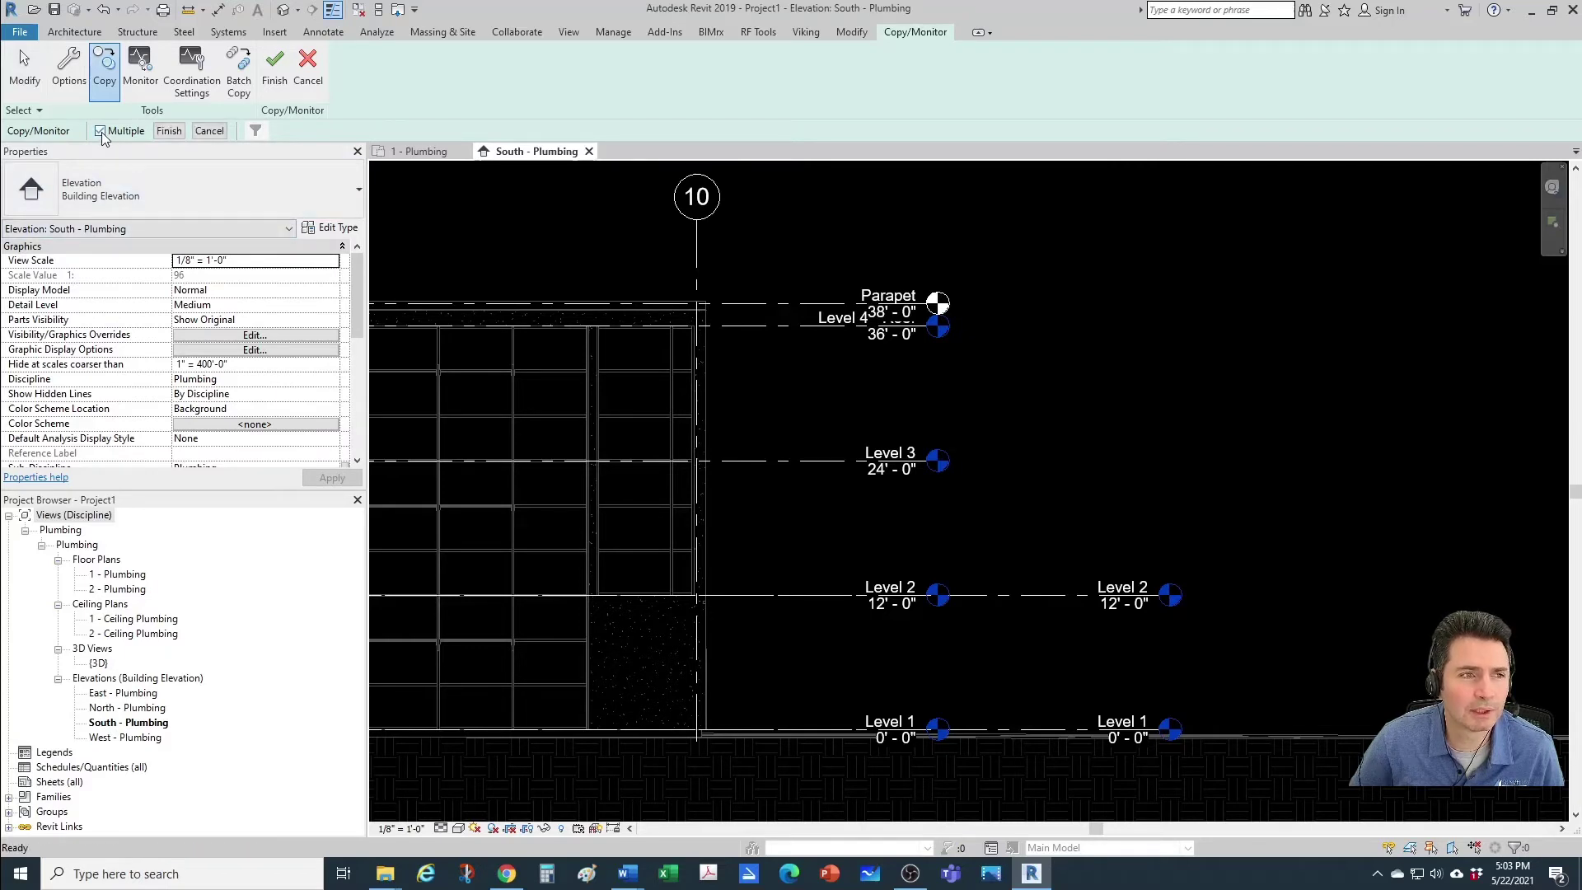
left_click(838, 468)
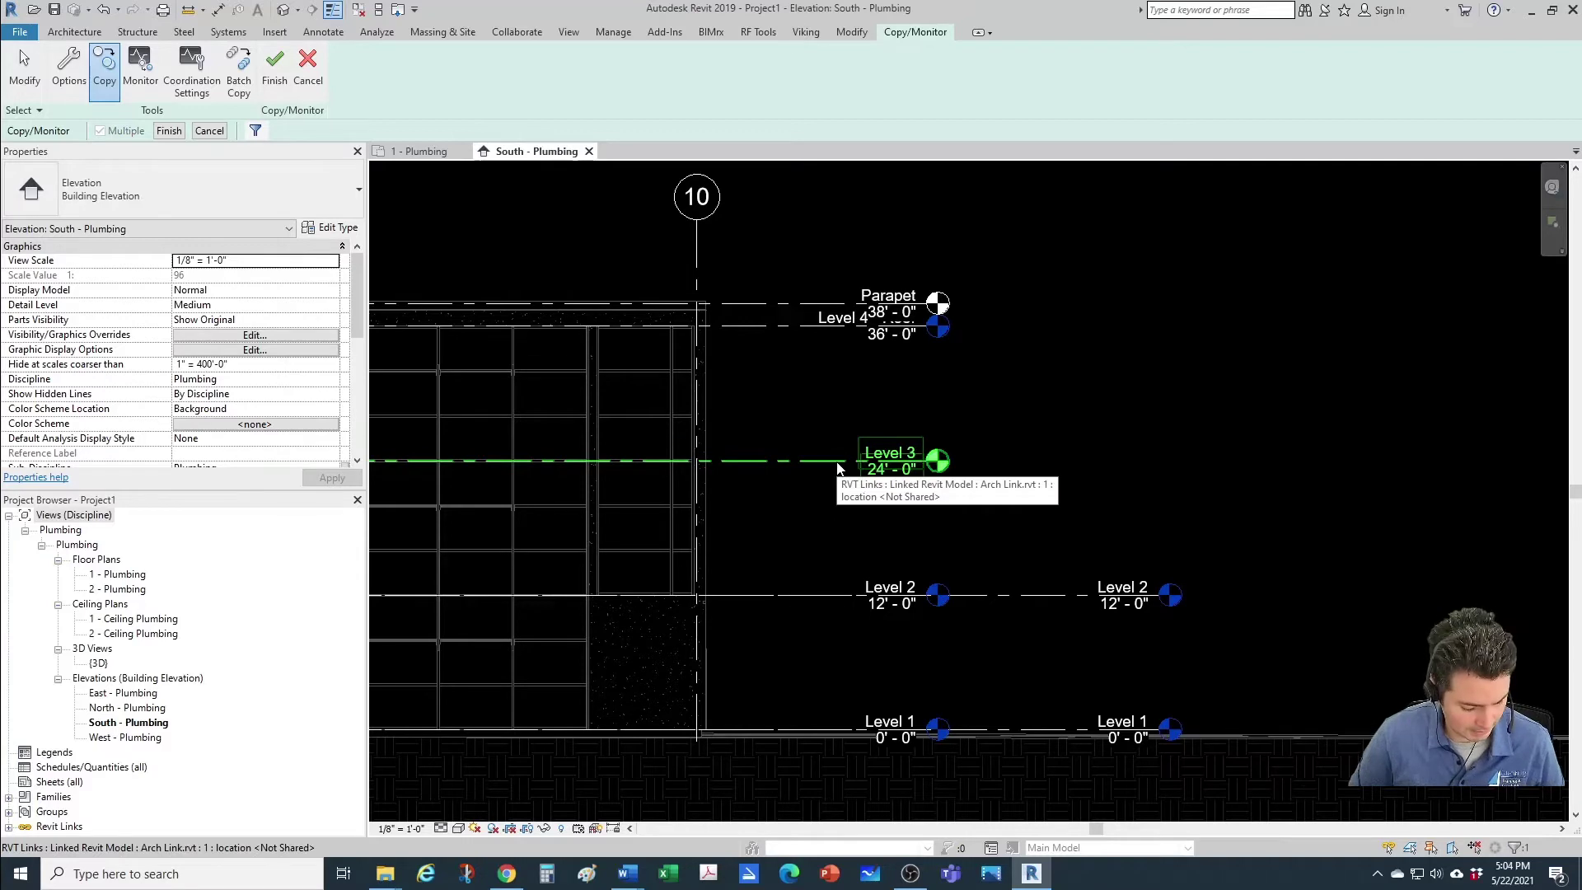
left_click(767, 324)
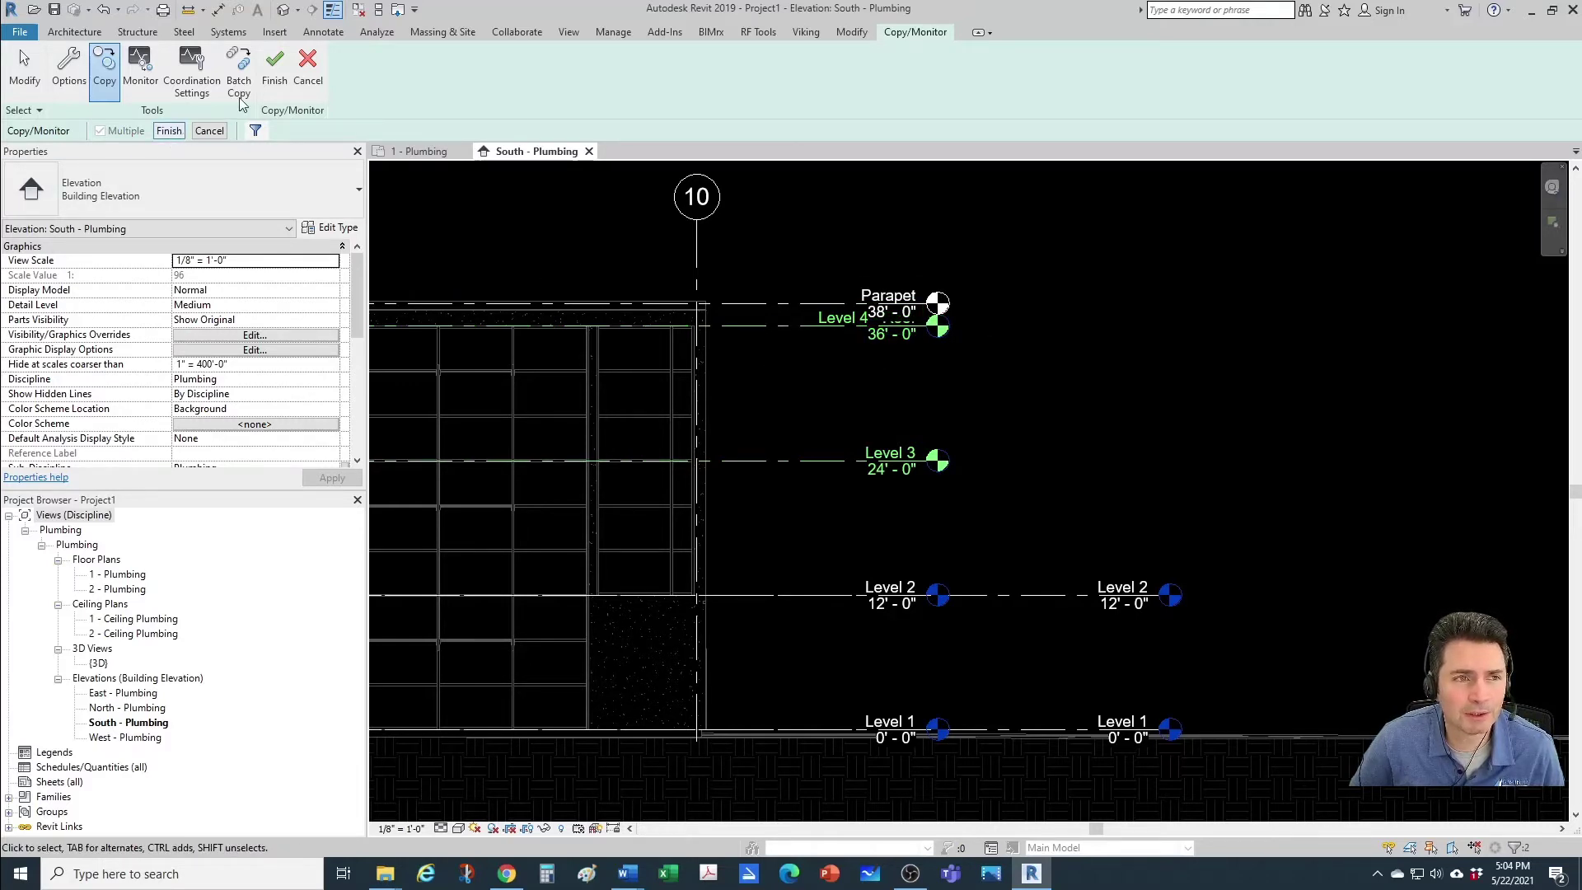
left_click(165, 134)
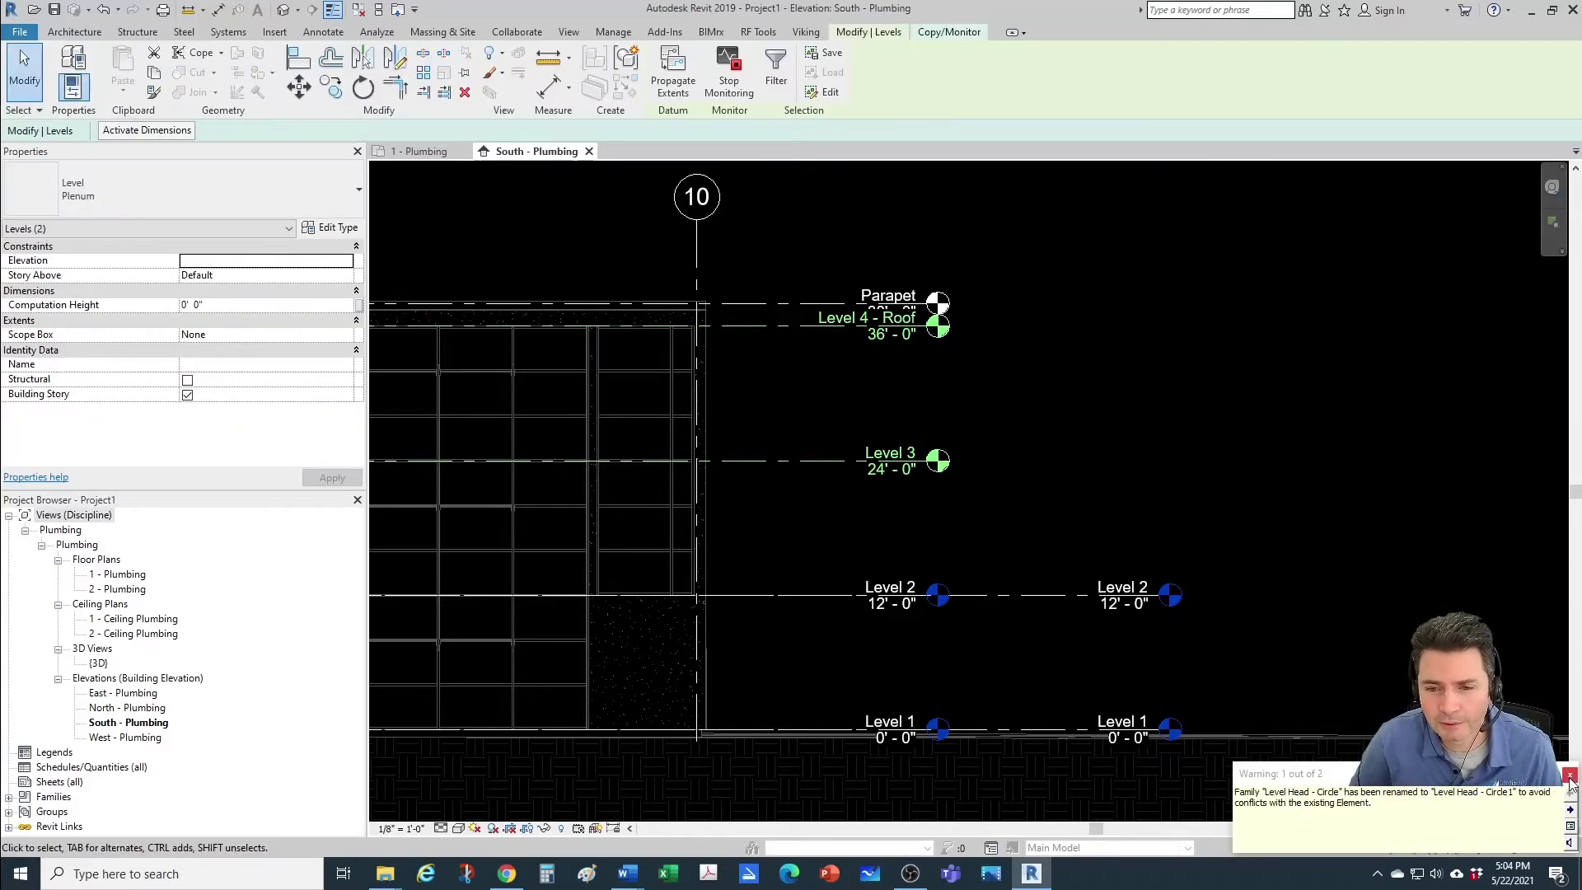
left_click(1570, 777)
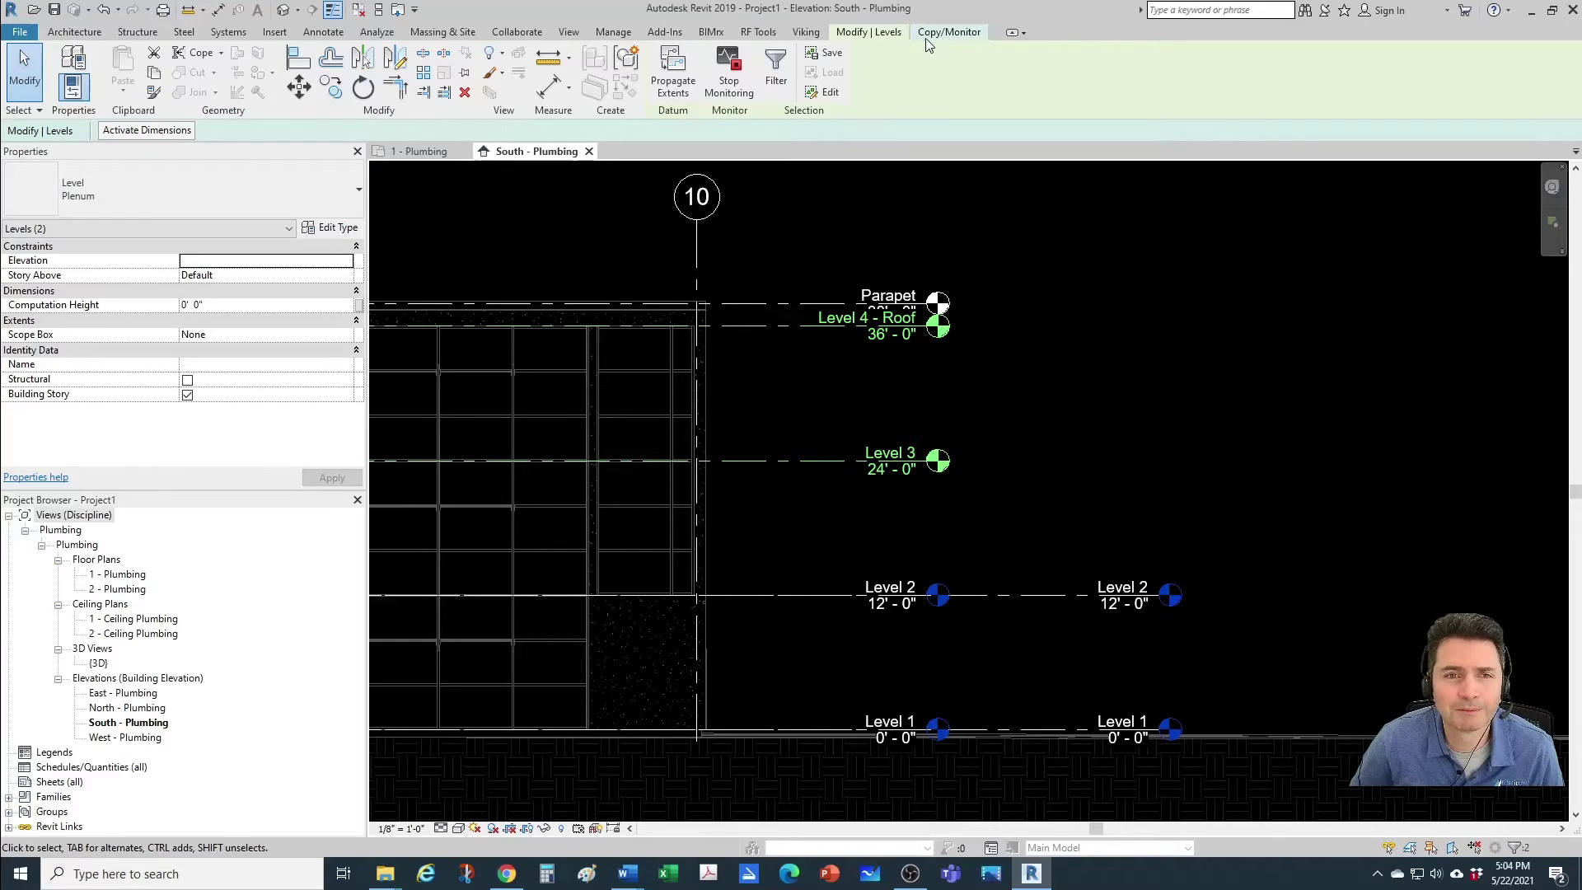
Examine the monitor symbols on the copied Level 3 and Level 4 - Roof lines
scroll(1014, 382, "down", 5)
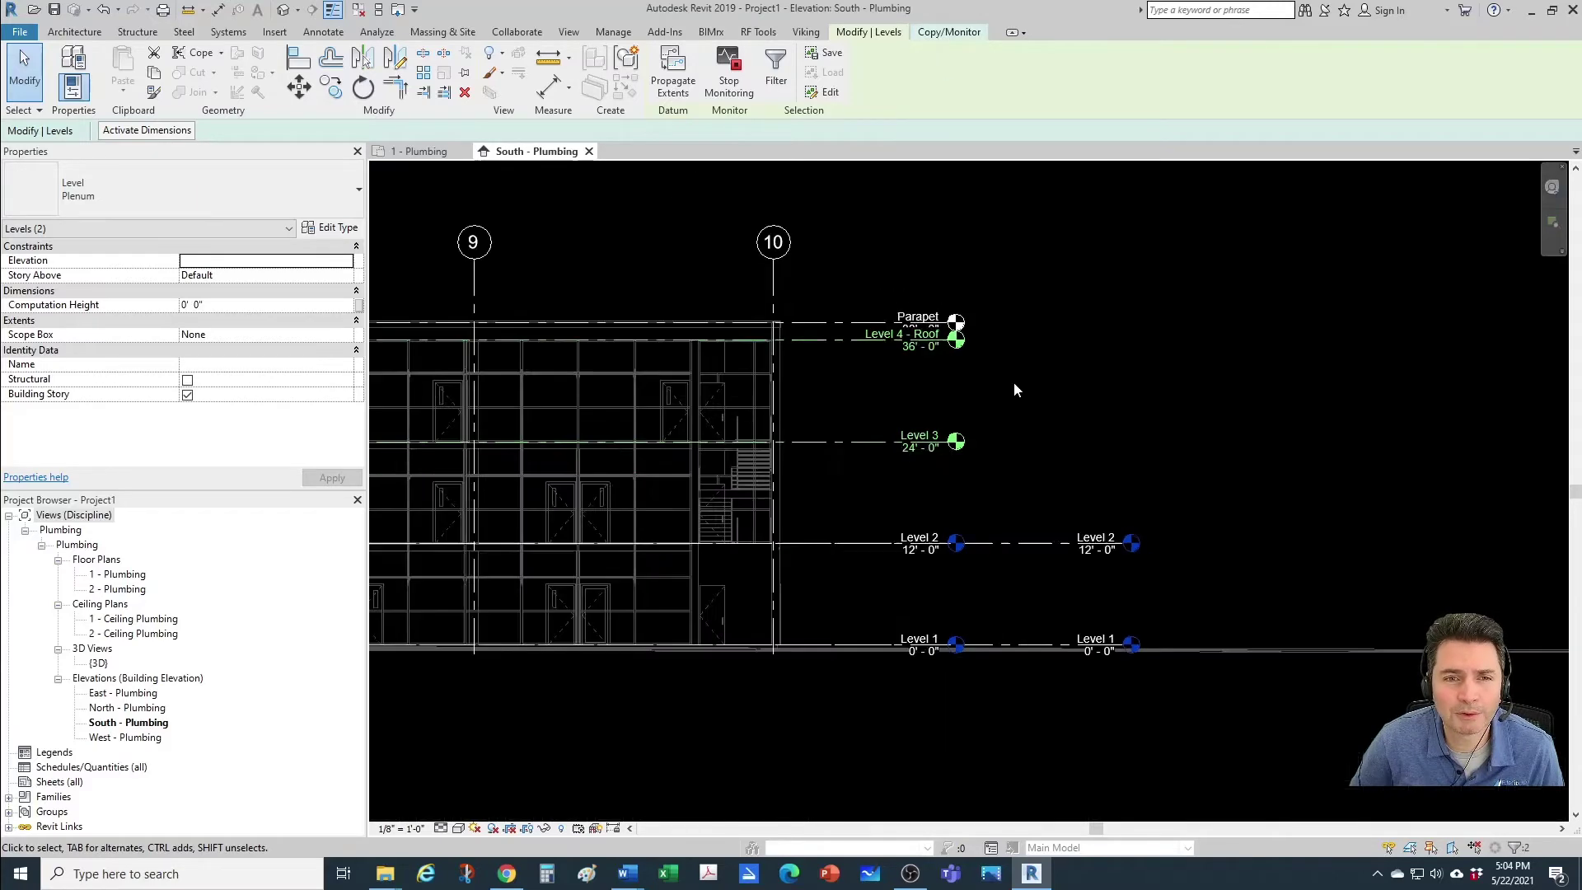
scroll(605, 392, "up", 4)
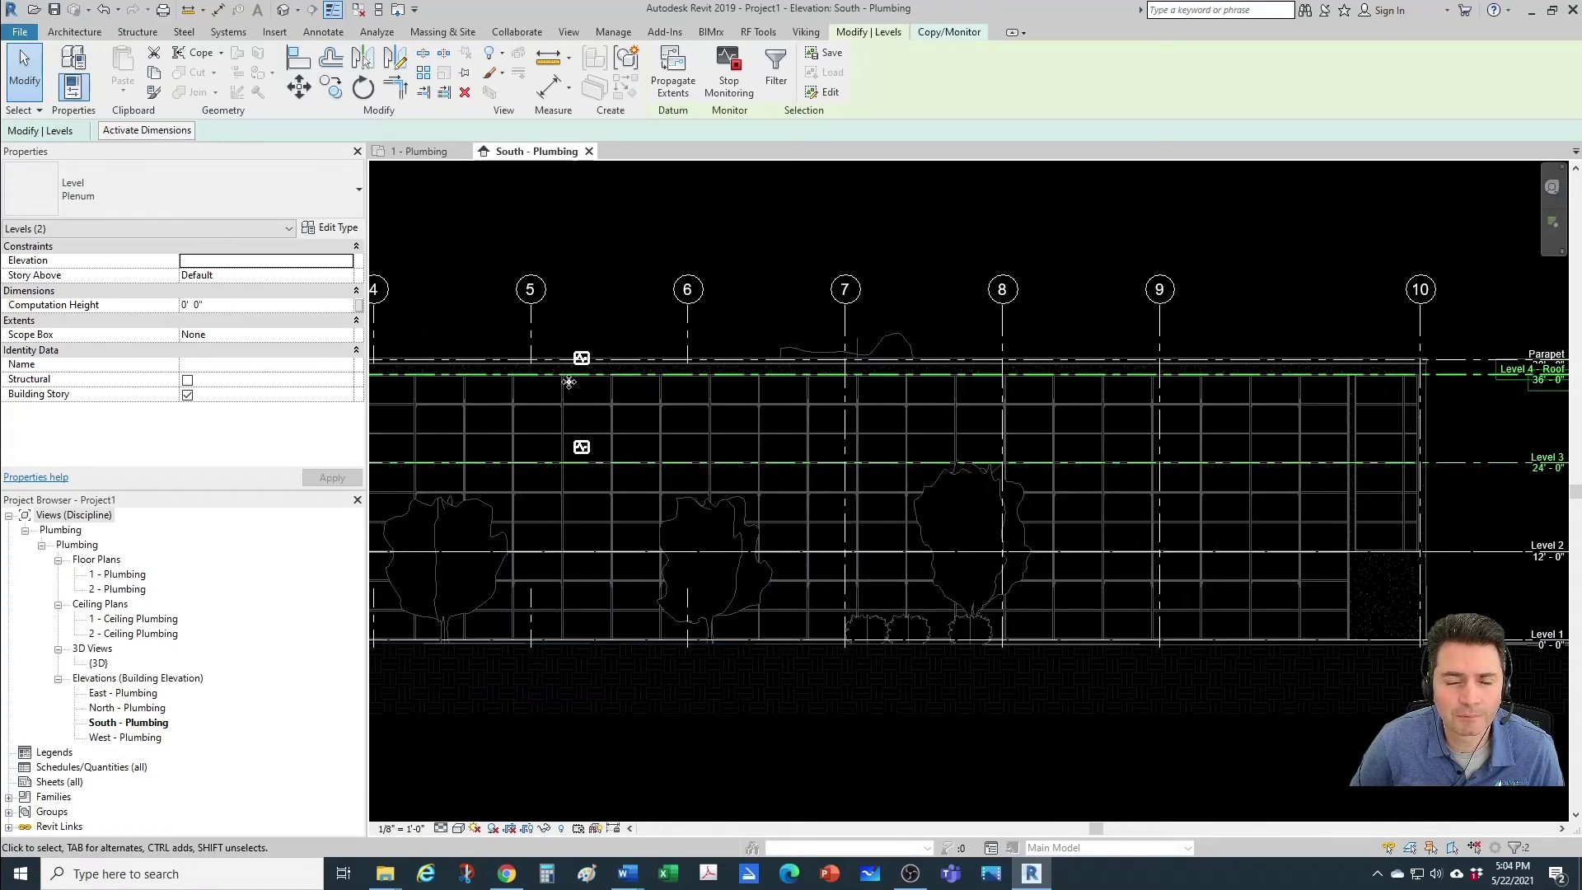
scroll(569, 389, "down", 2)
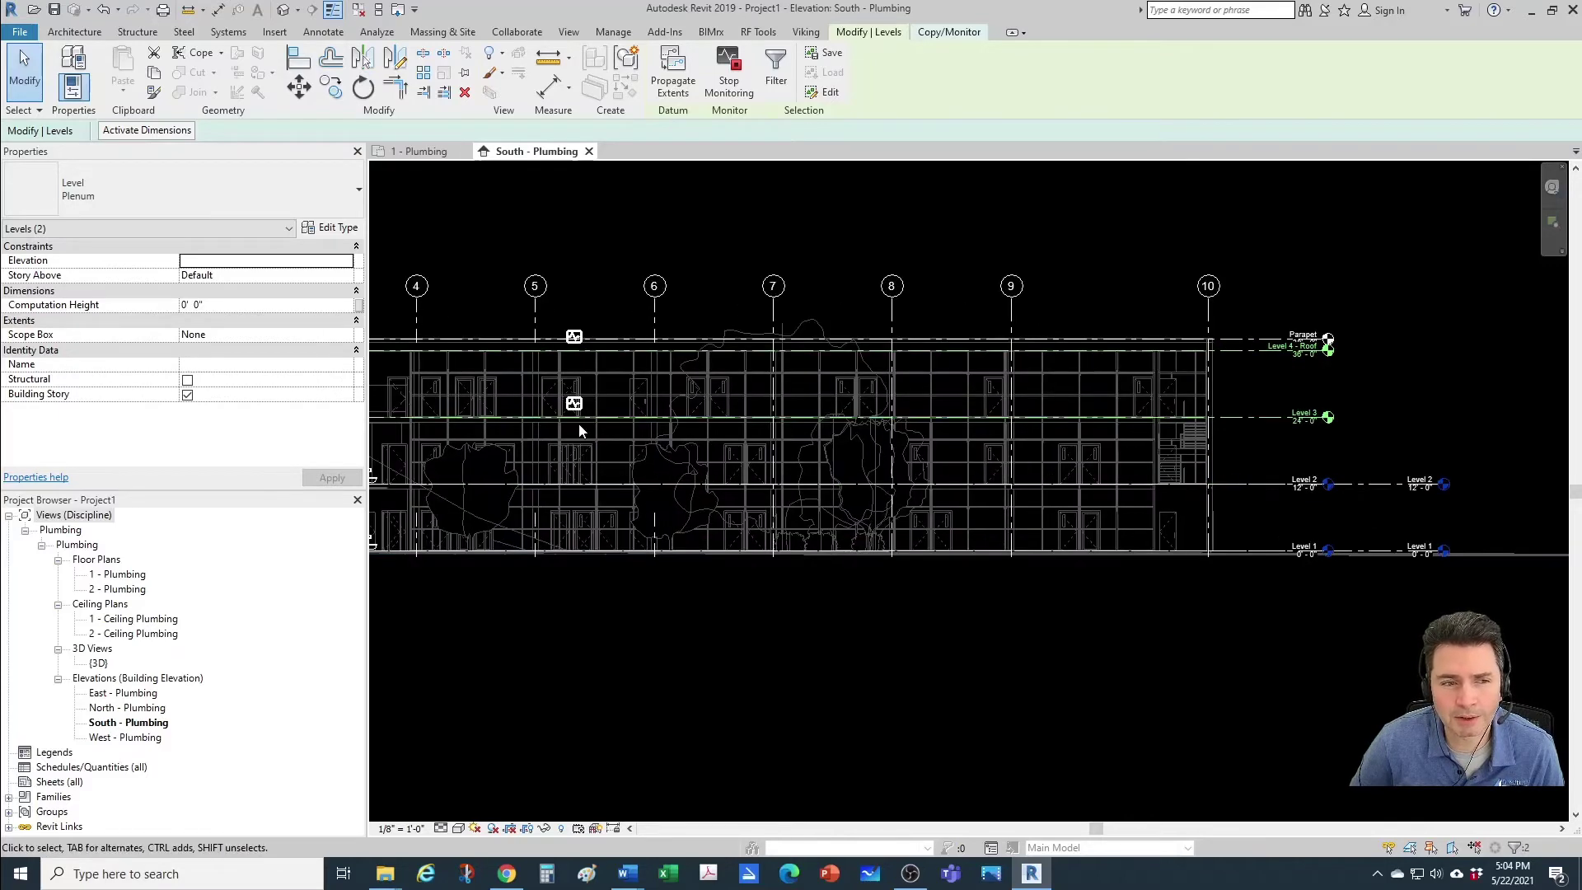
scroll(578, 423, "up", 2)
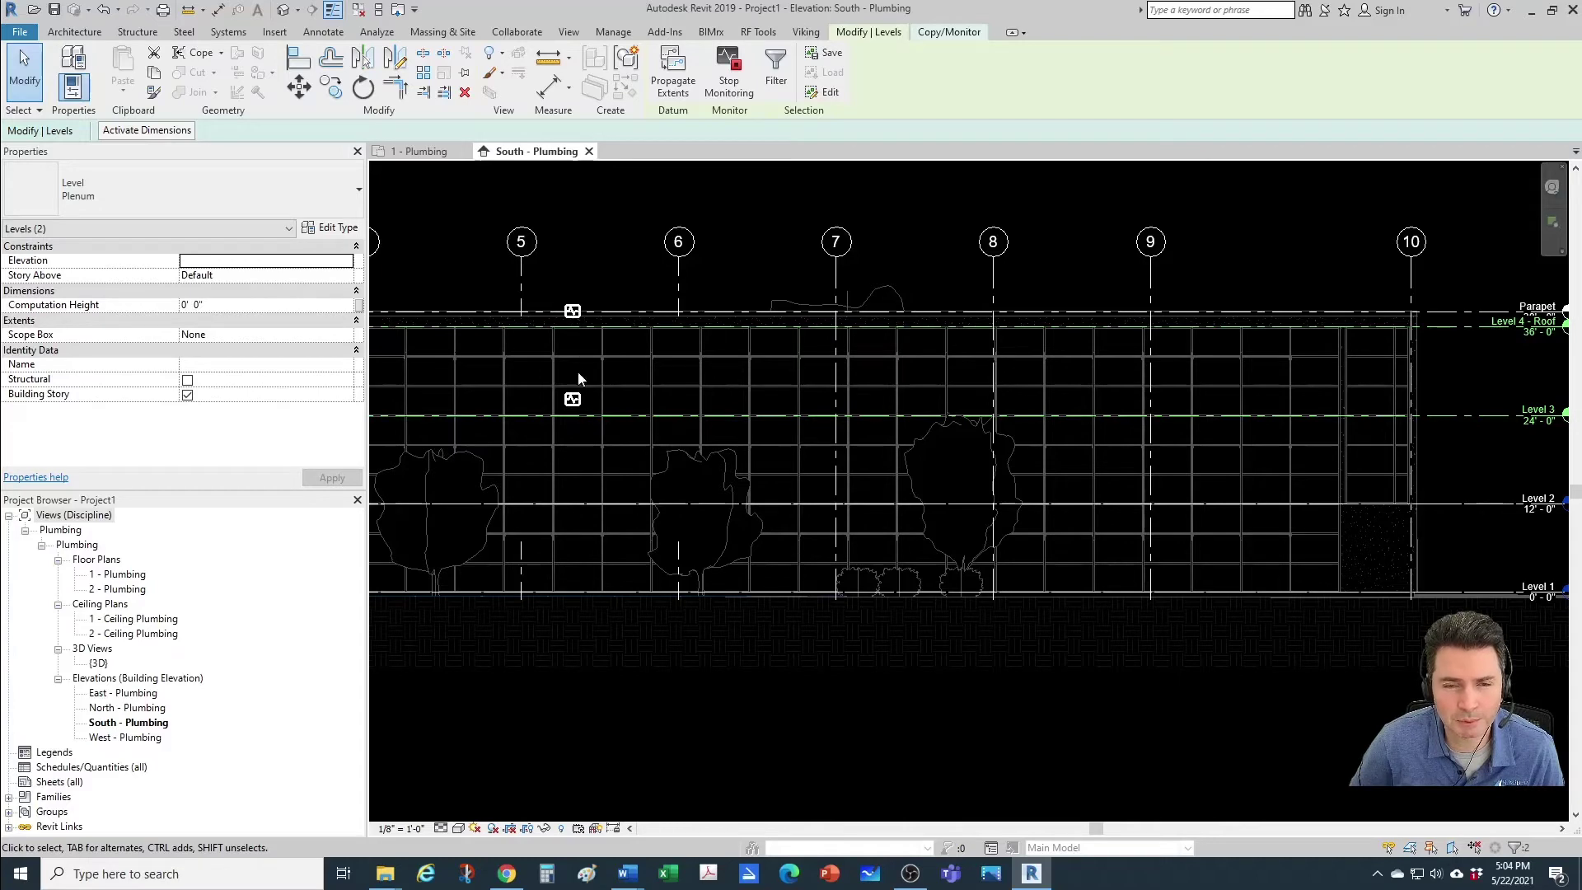
scroll(579, 387, "down", 2)
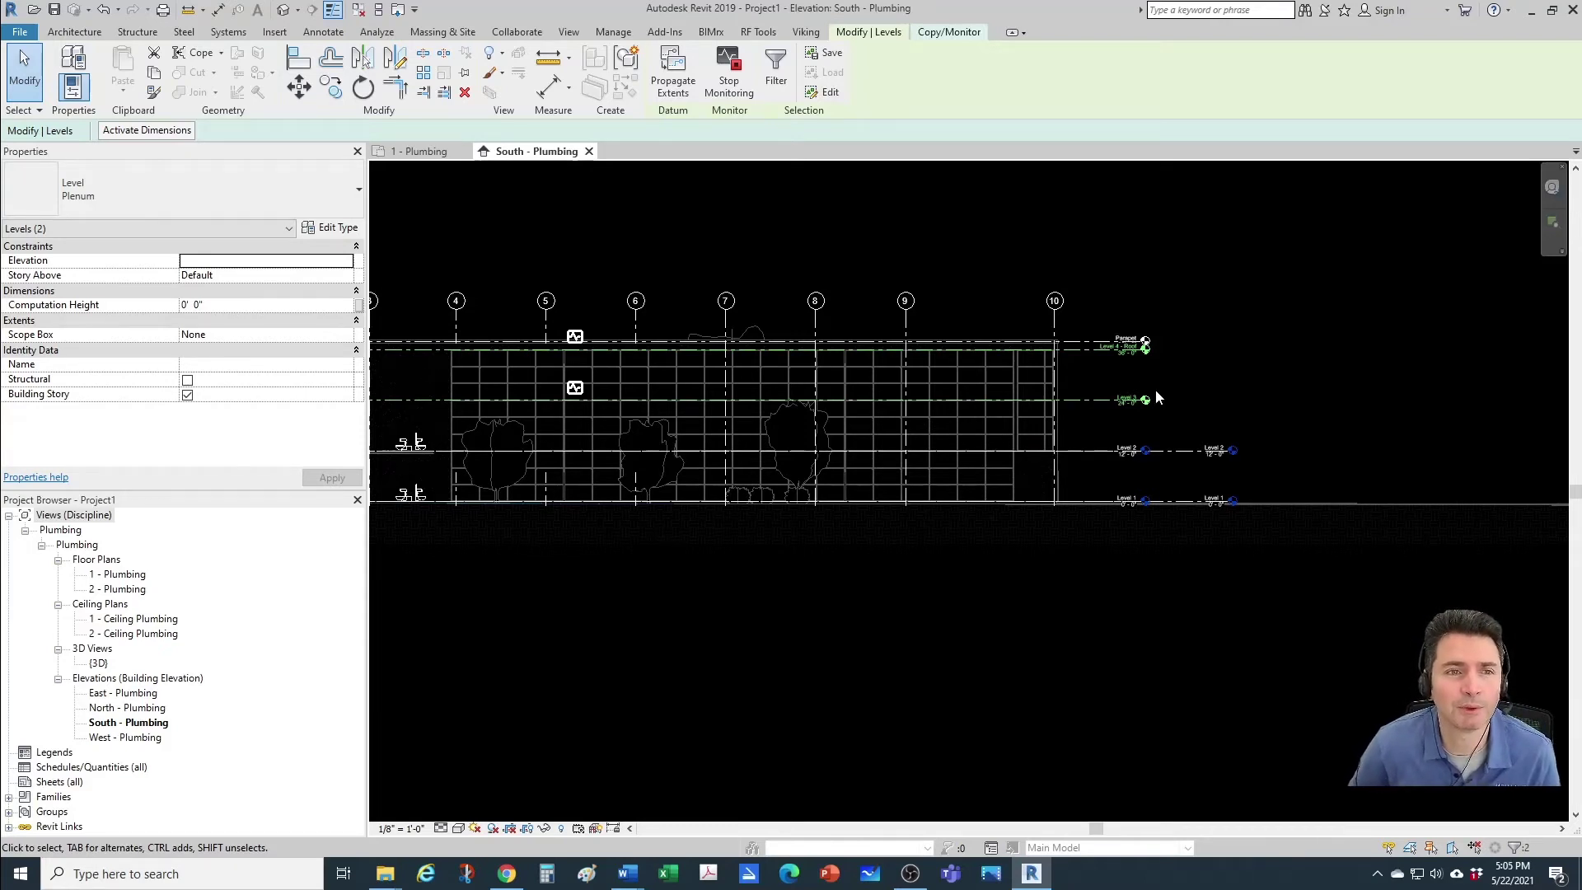
Monitor the project's Level 2 and Level 1 against their linked counterparts and finish the Copy/Monitor session
left_click(950, 32)
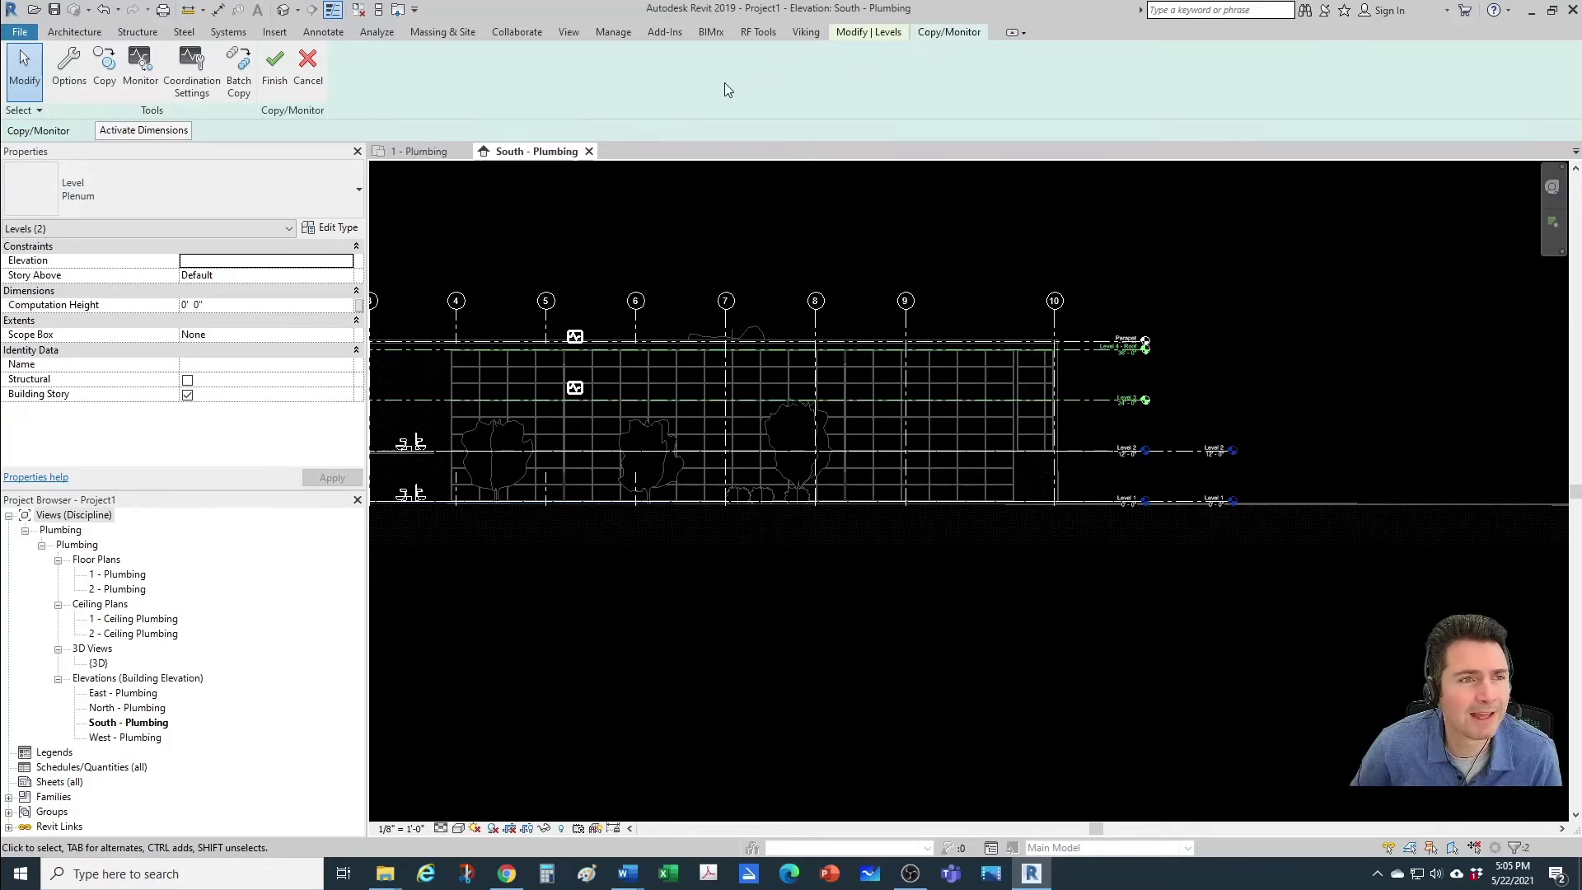
left_click(138, 66)
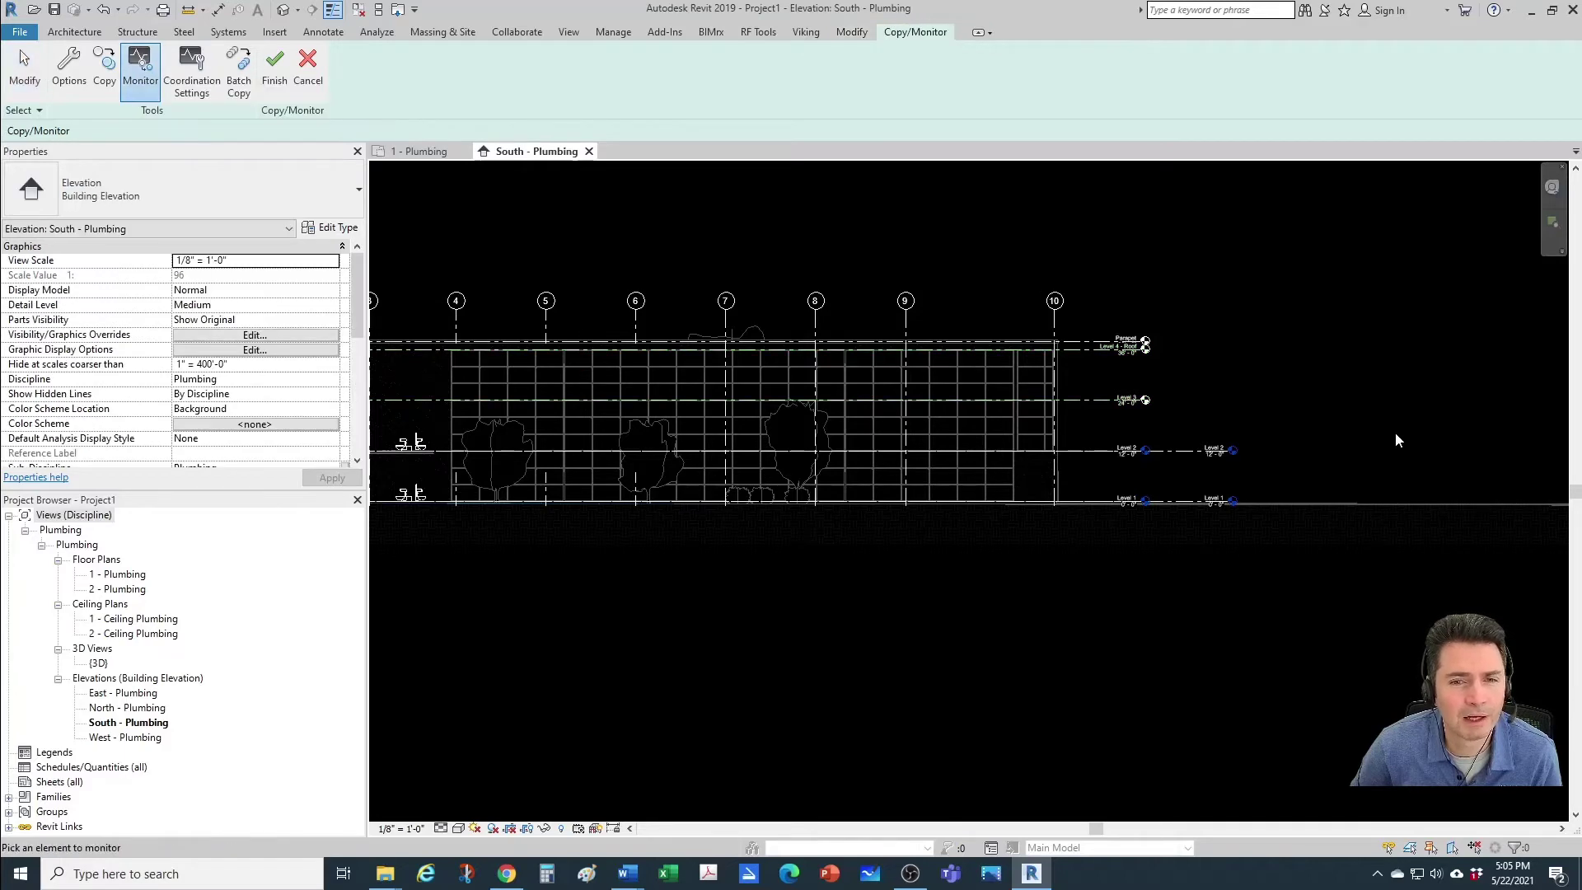
scroll(1169, 472, "up", 5)
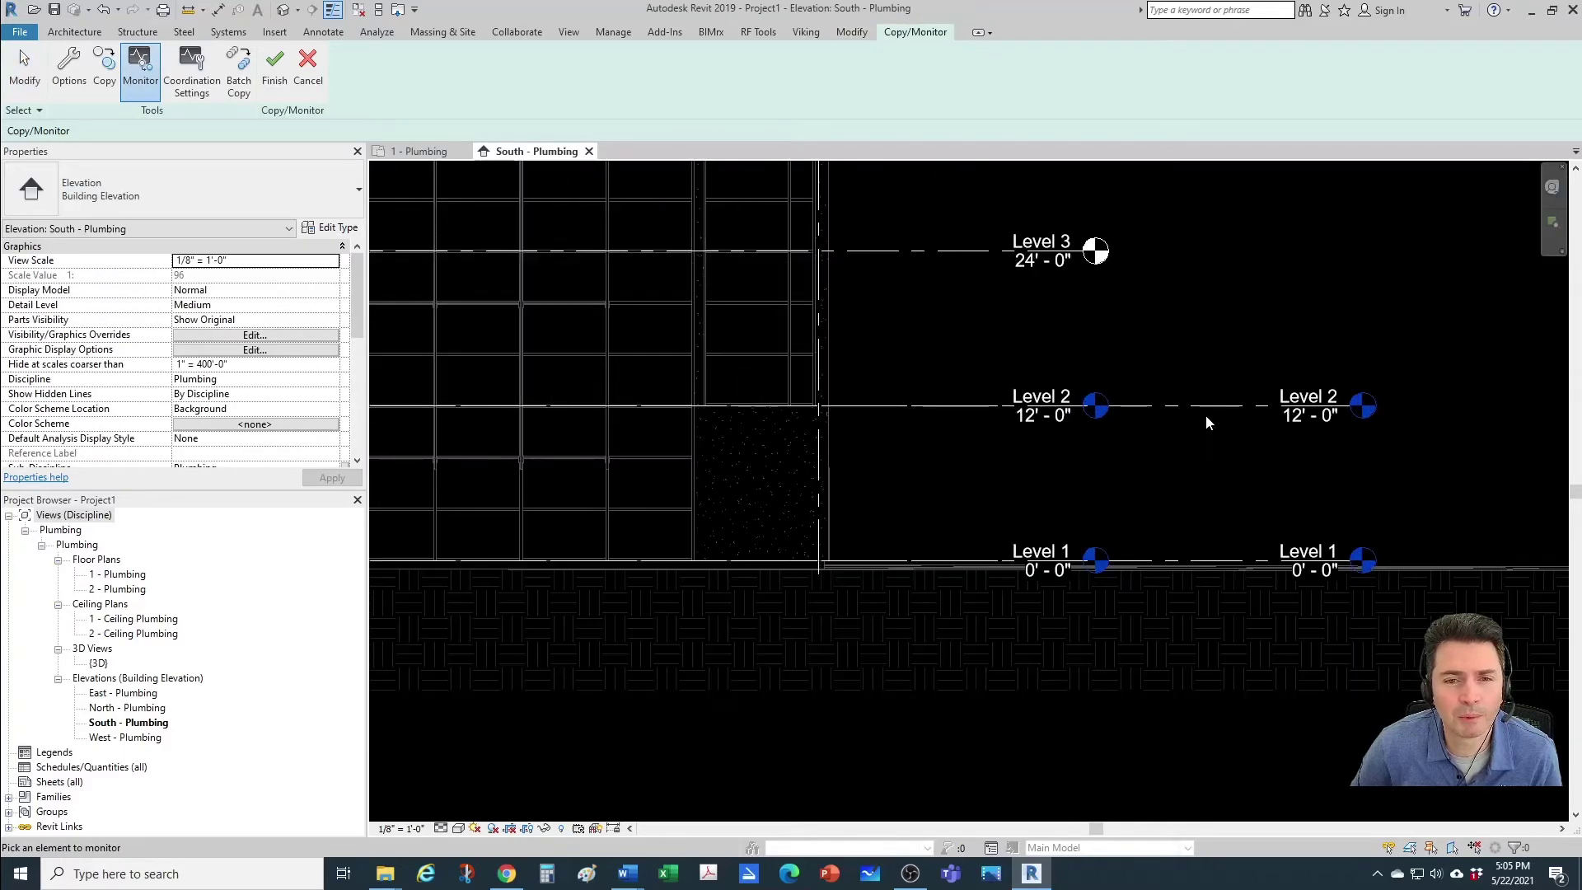
left_click(1208, 407)
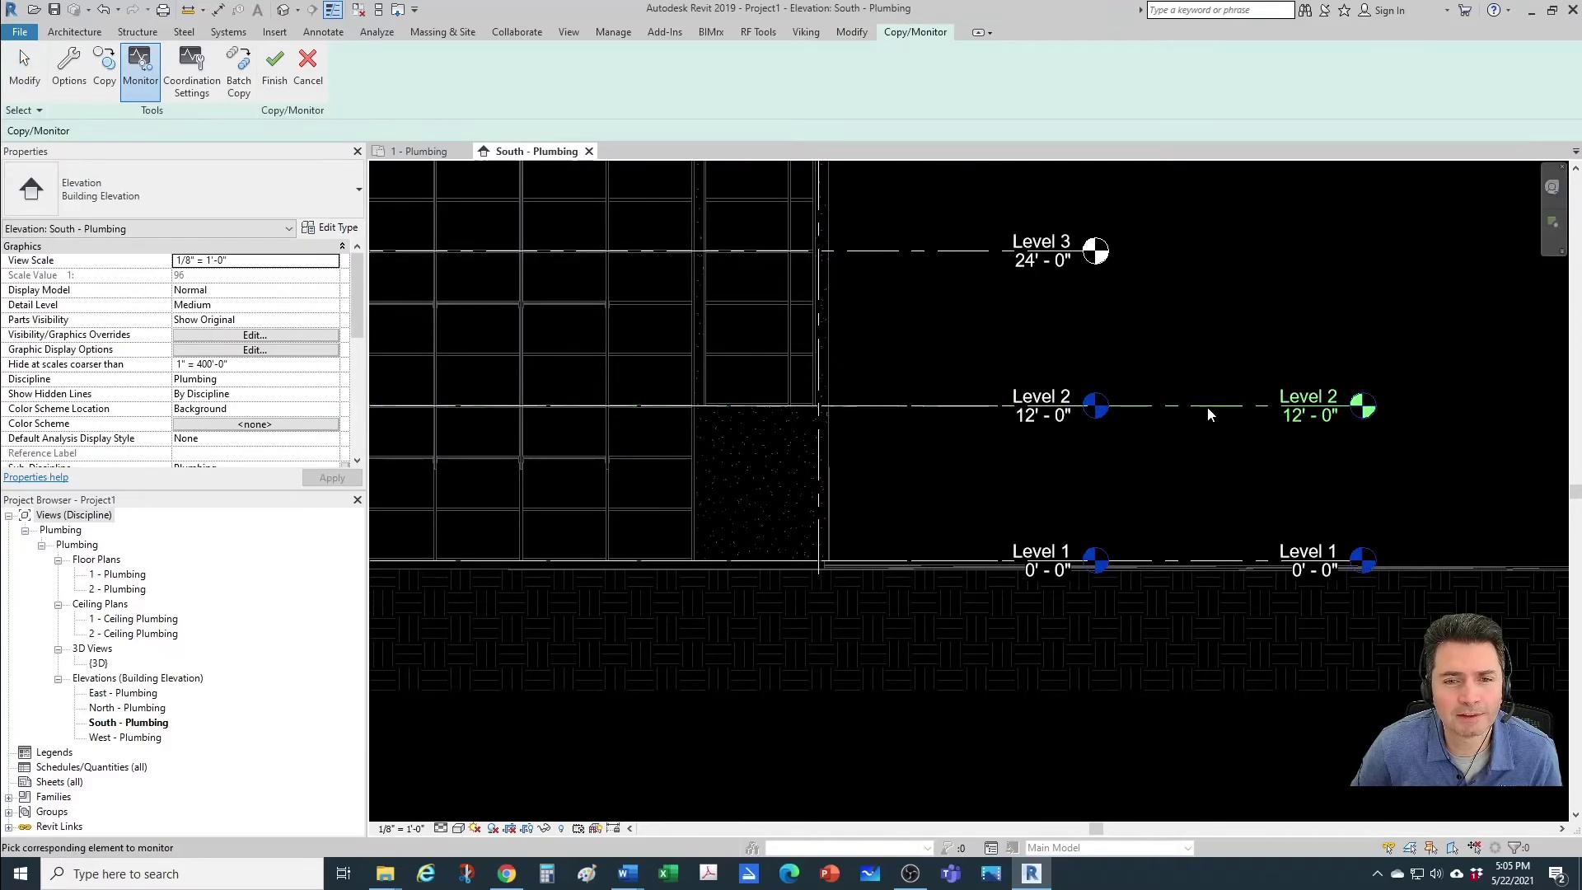
left_click(983, 412)
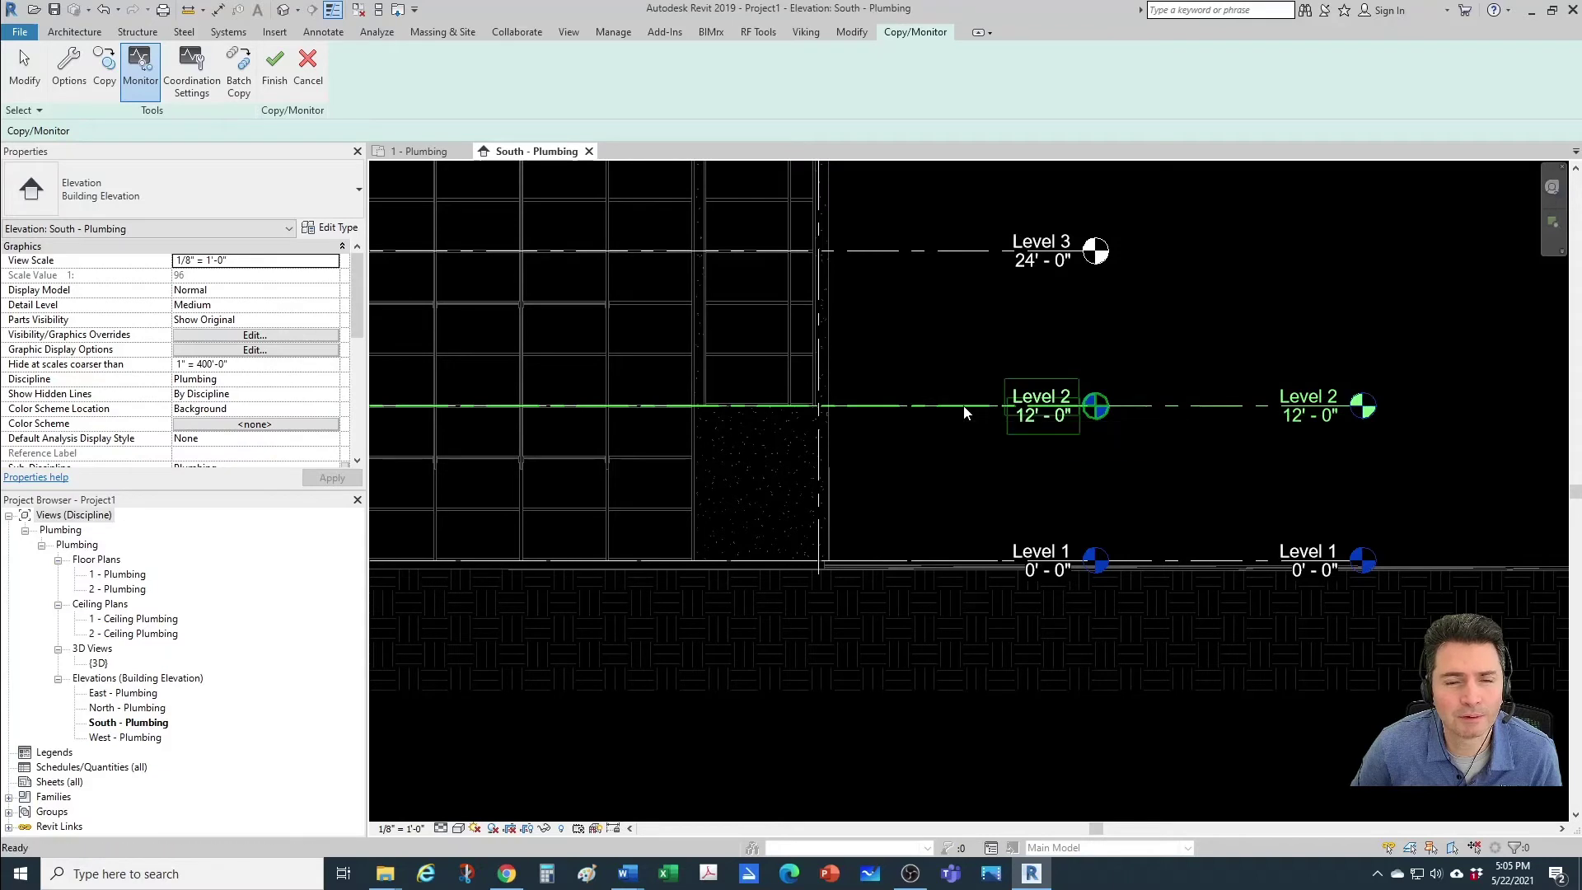
left_click(1229, 560)
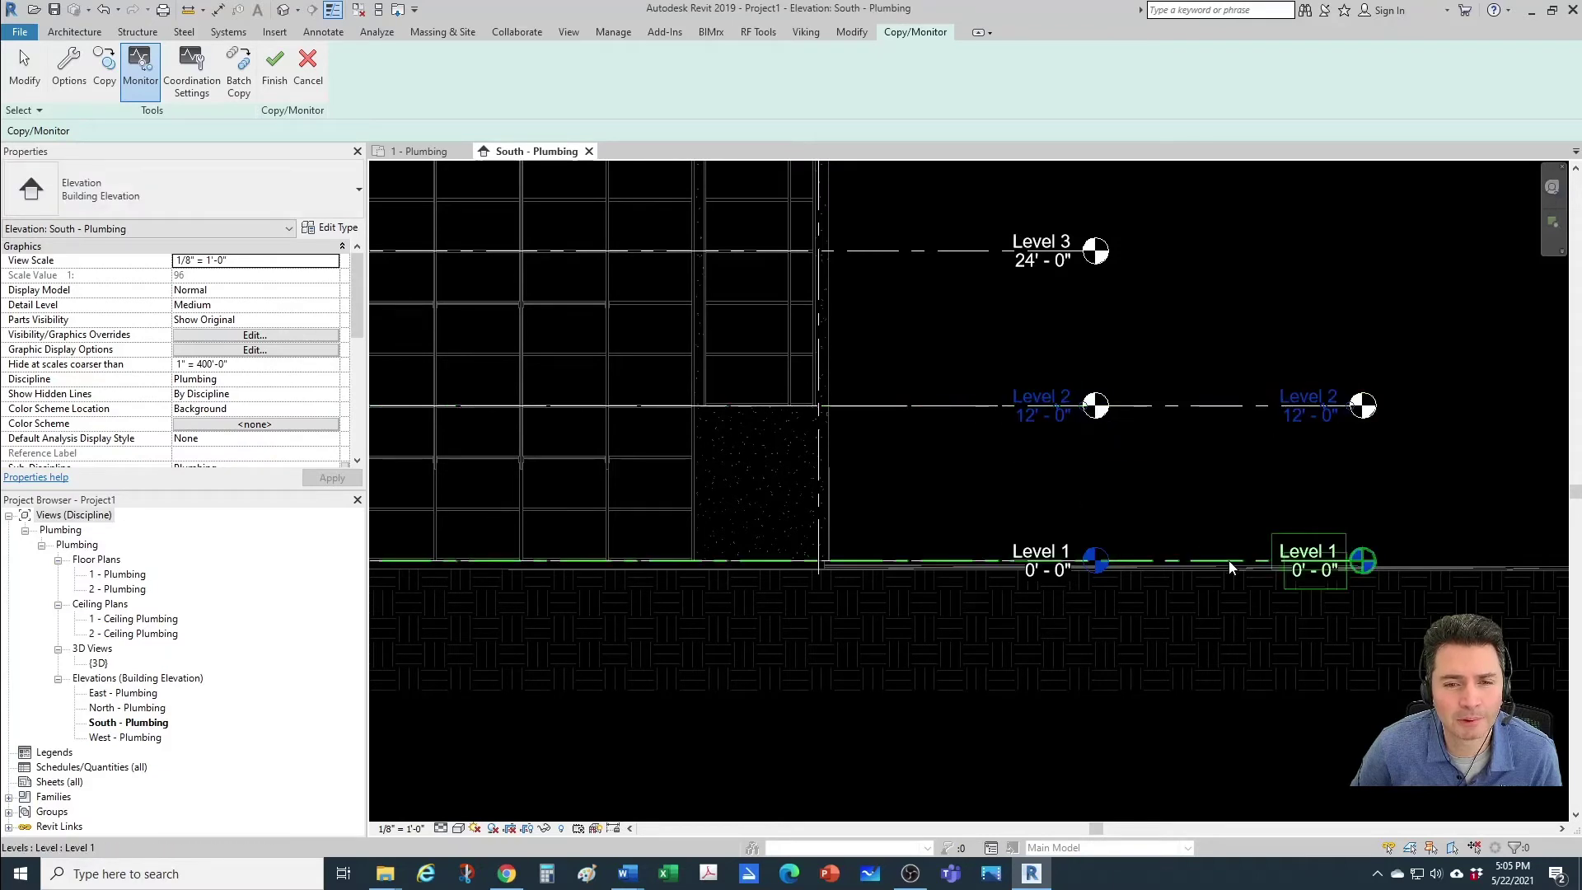
left_click(936, 563)
scroll(1011, 518, "down", 3)
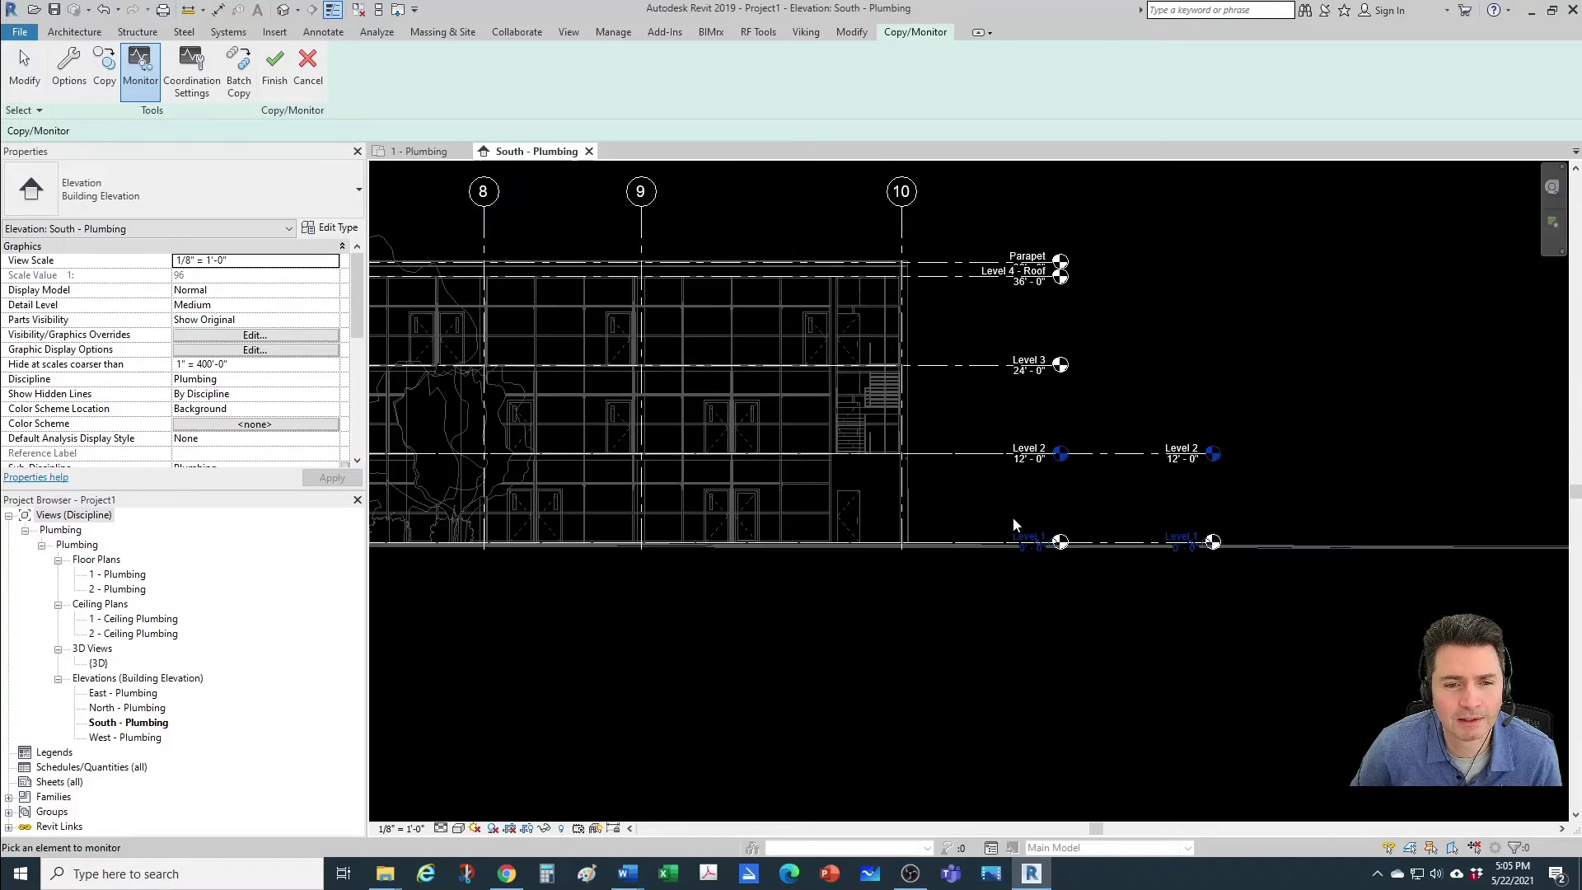
left_click(274, 79)
Check the project's Level 1, Level 2, Level 3 and Level 4 - Roof one by one for a monitor symbol
scroll(1164, 463, "down", 2)
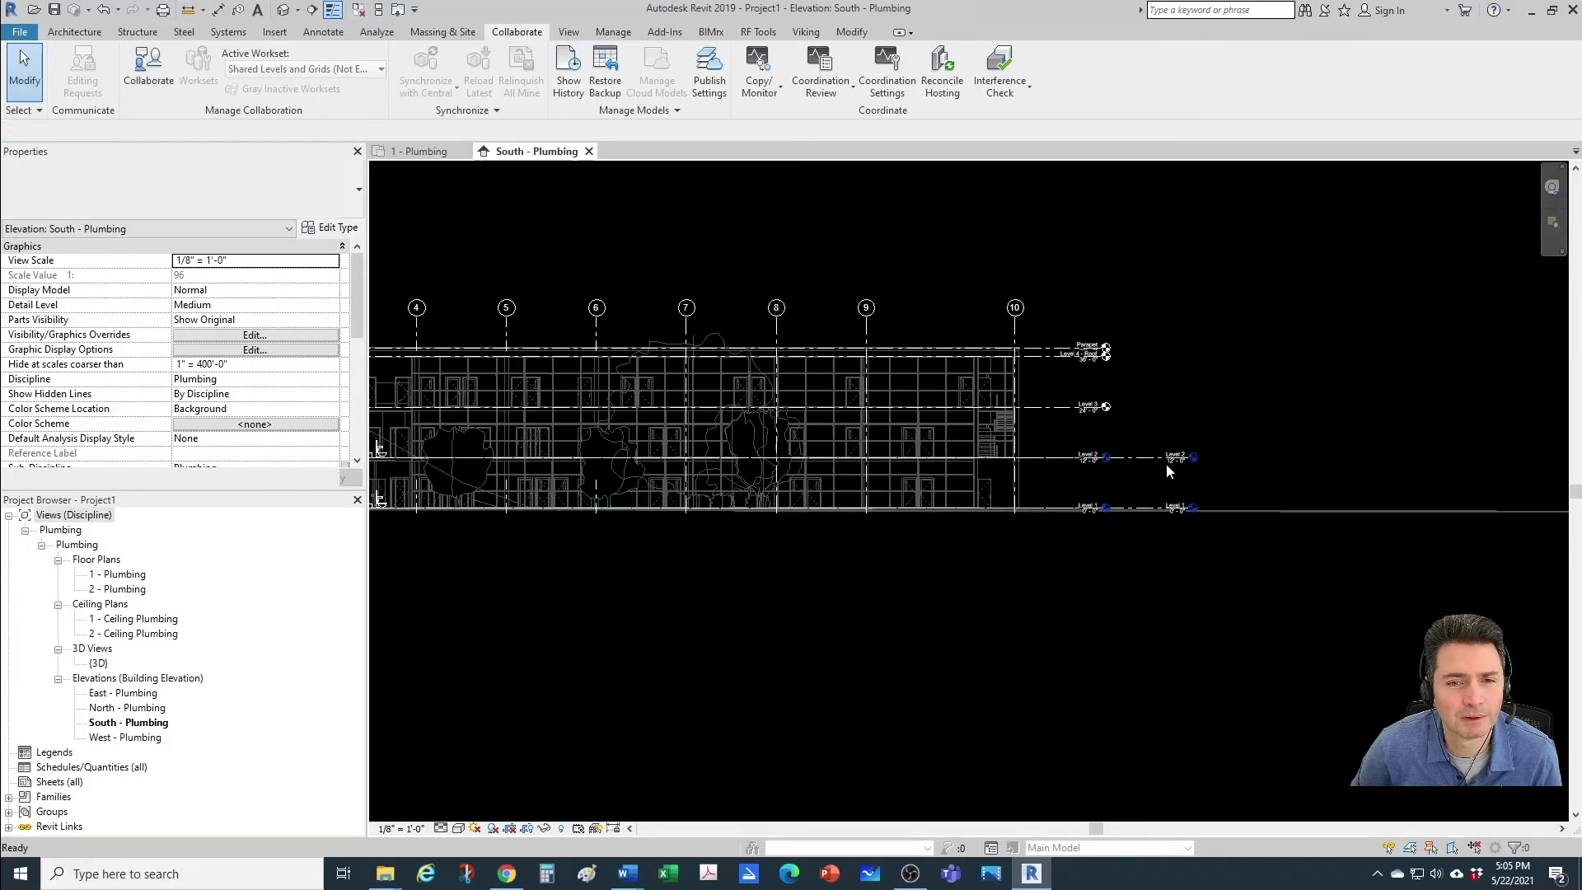
left_click(1134, 458)
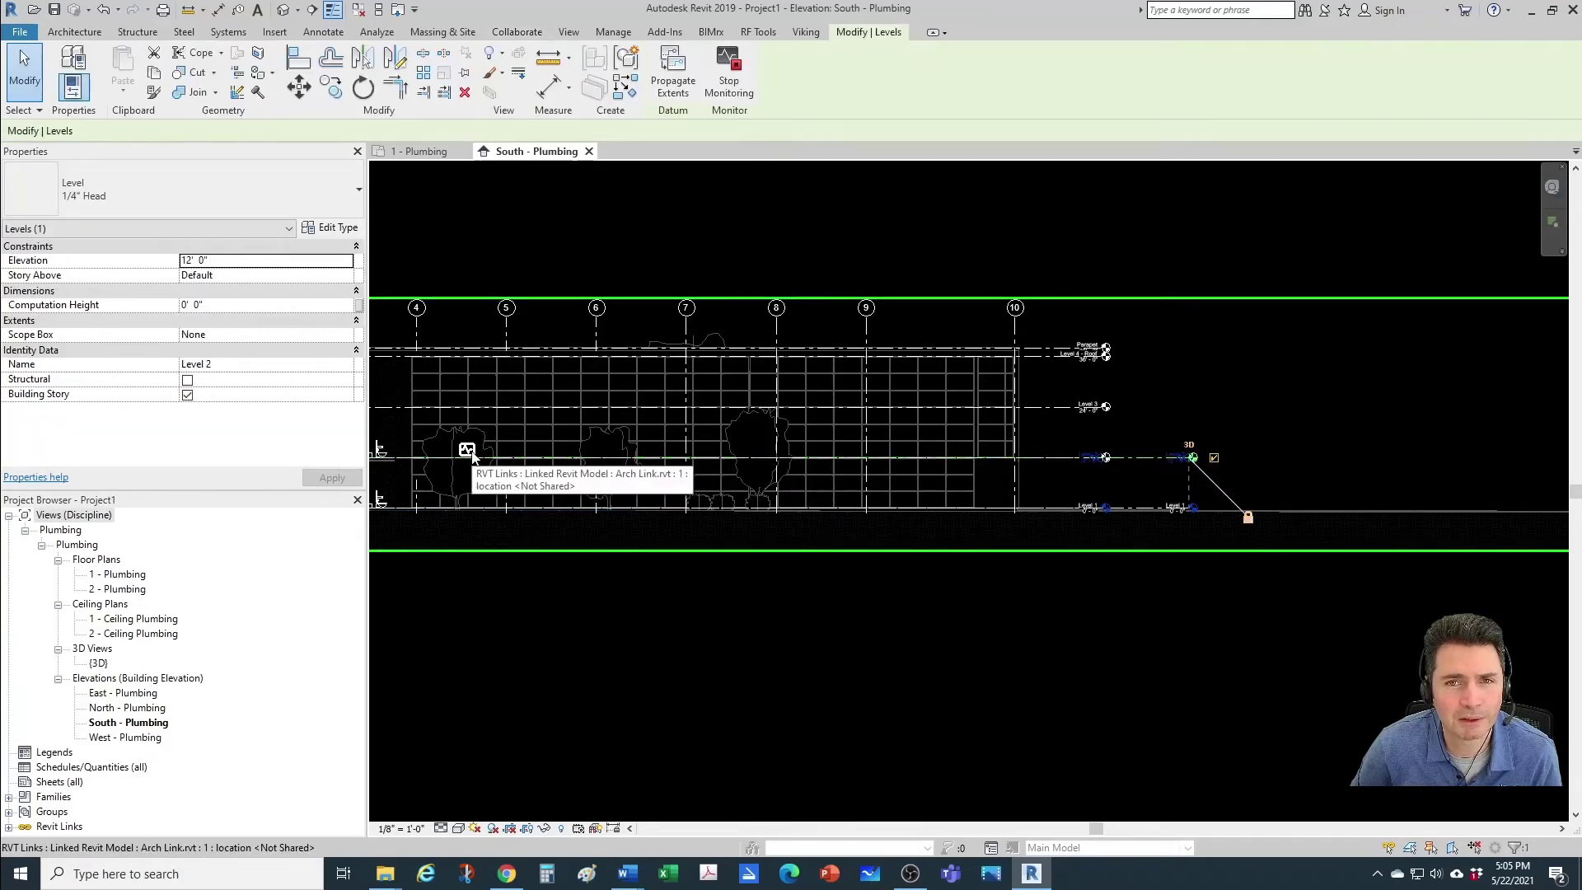
key("Escape")
left_click(1145, 513)
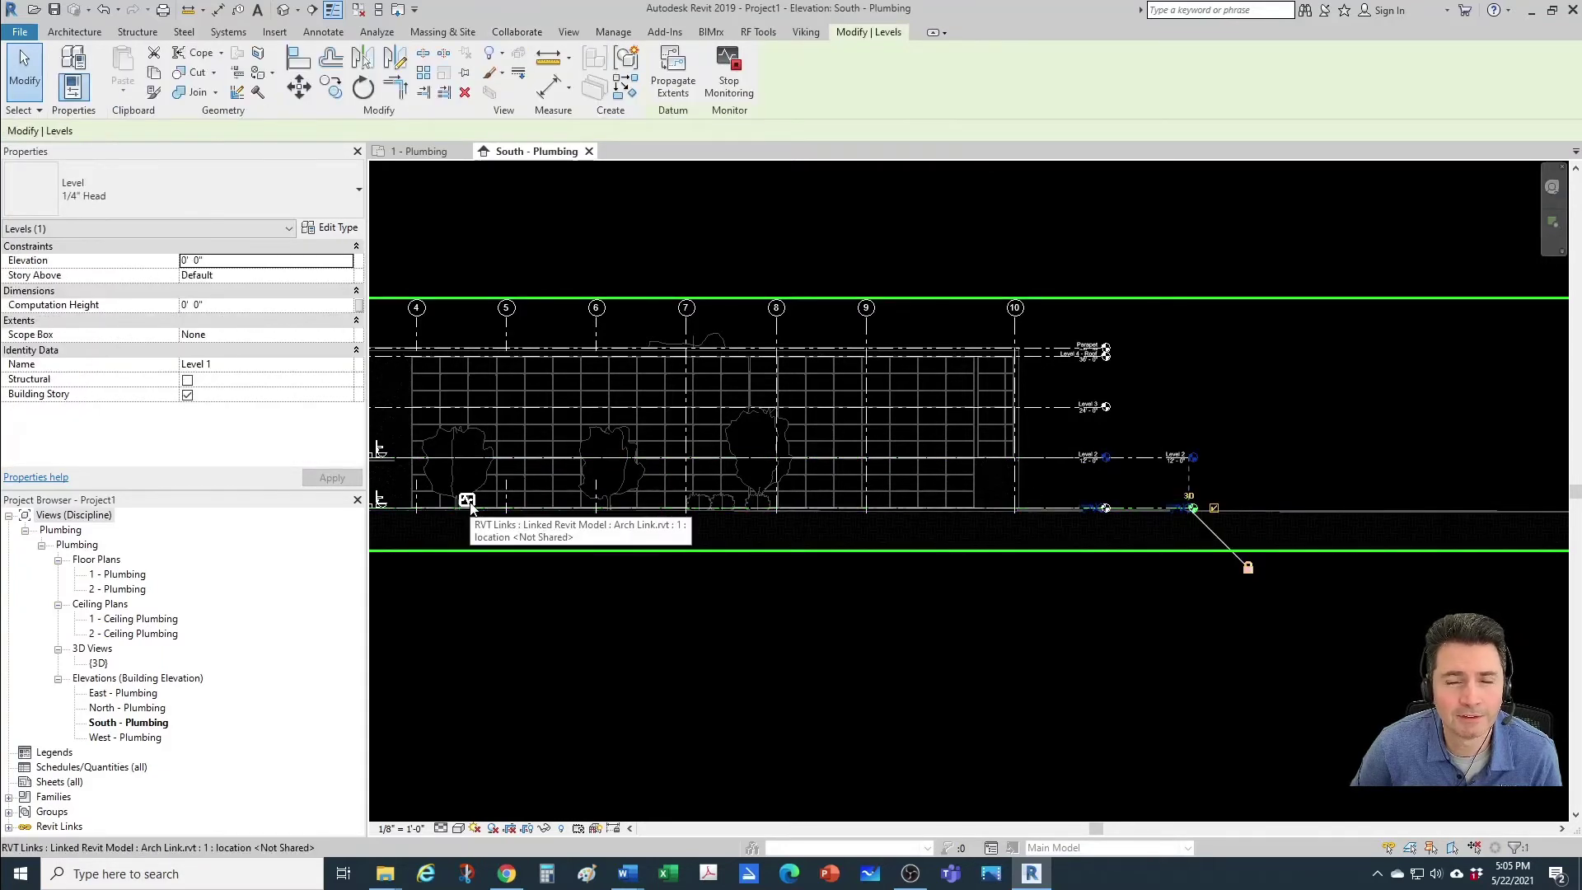
key("Escape")
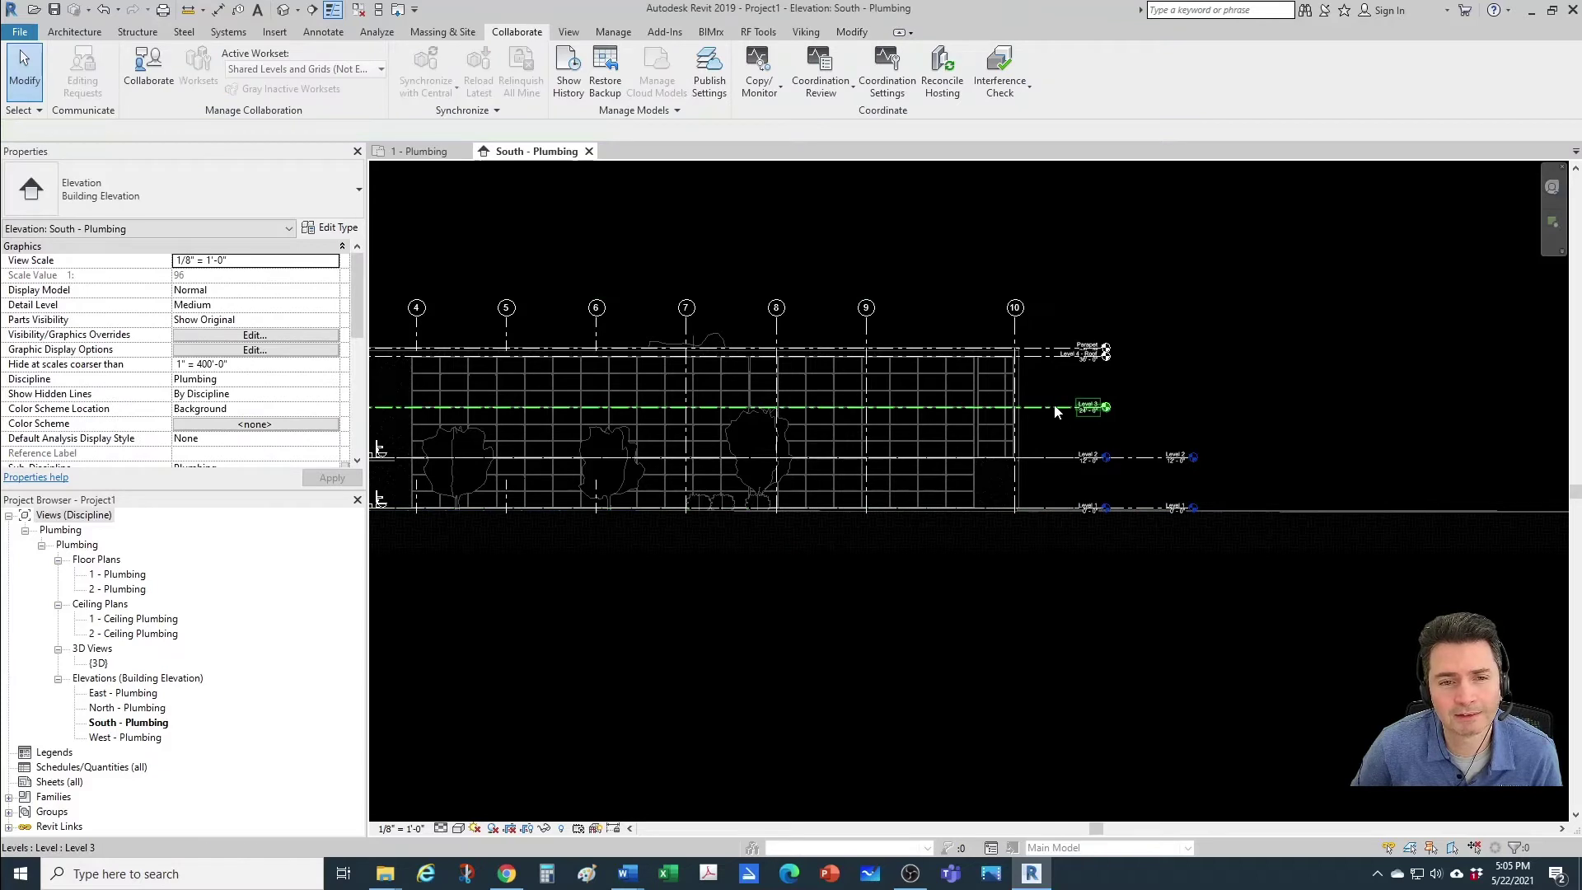
left_click(1056, 409)
key("Escape")
left_click(1052, 361)
key("Escape")
Extend the copied Level 3 and Level 4 - Roof lines east until their heads line up with the project's Level 1 and Level 2 heads
left_click(1051, 408)
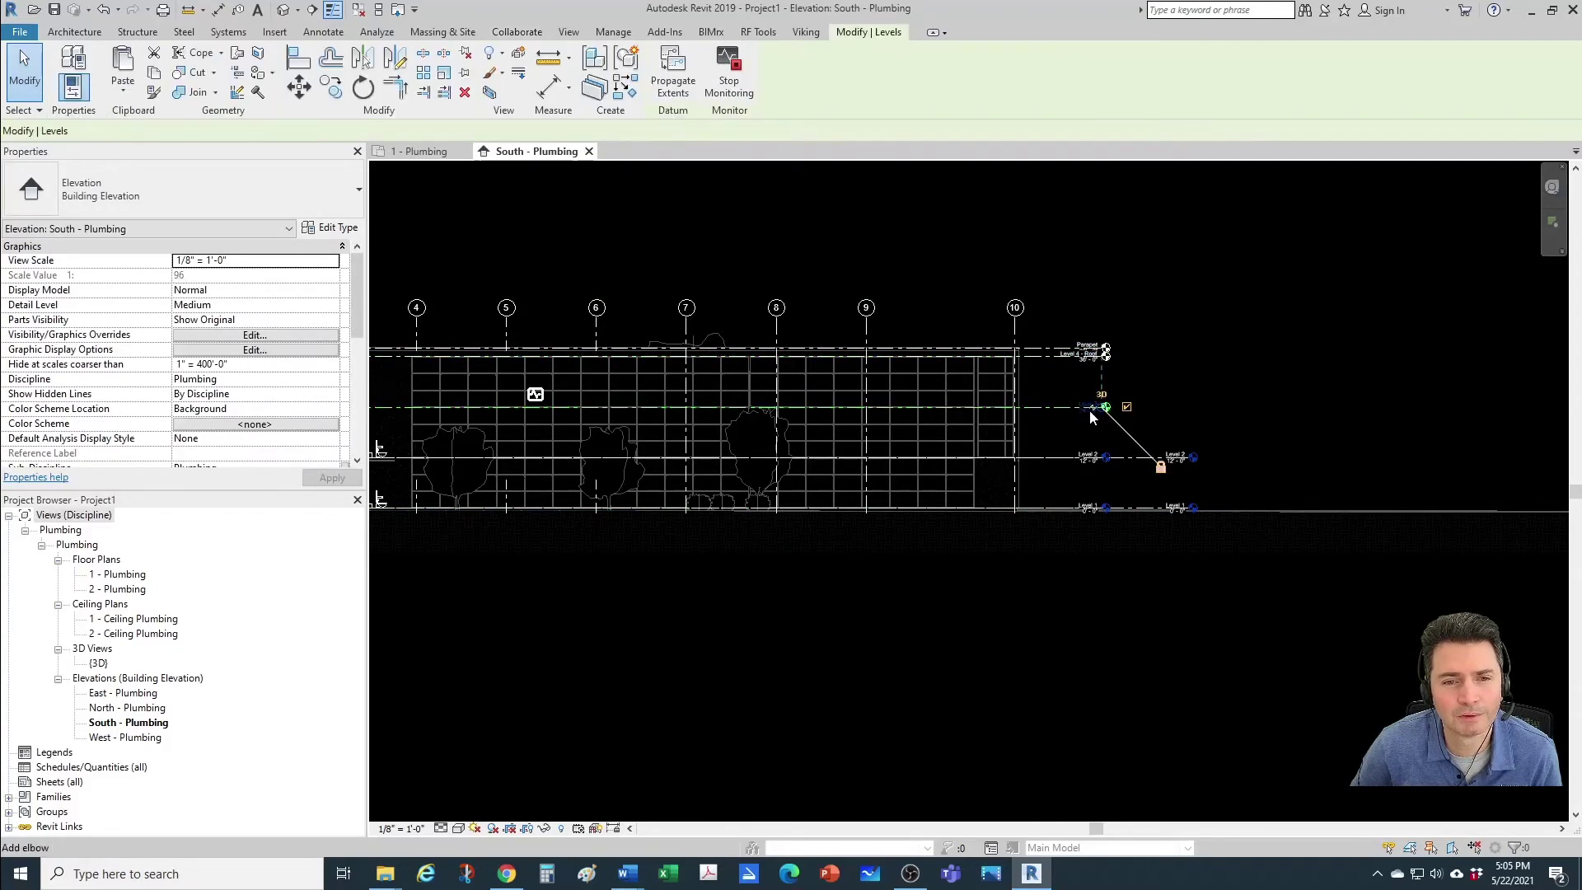
left_click_drag(1096, 408, 1193, 407)
key("Escape")
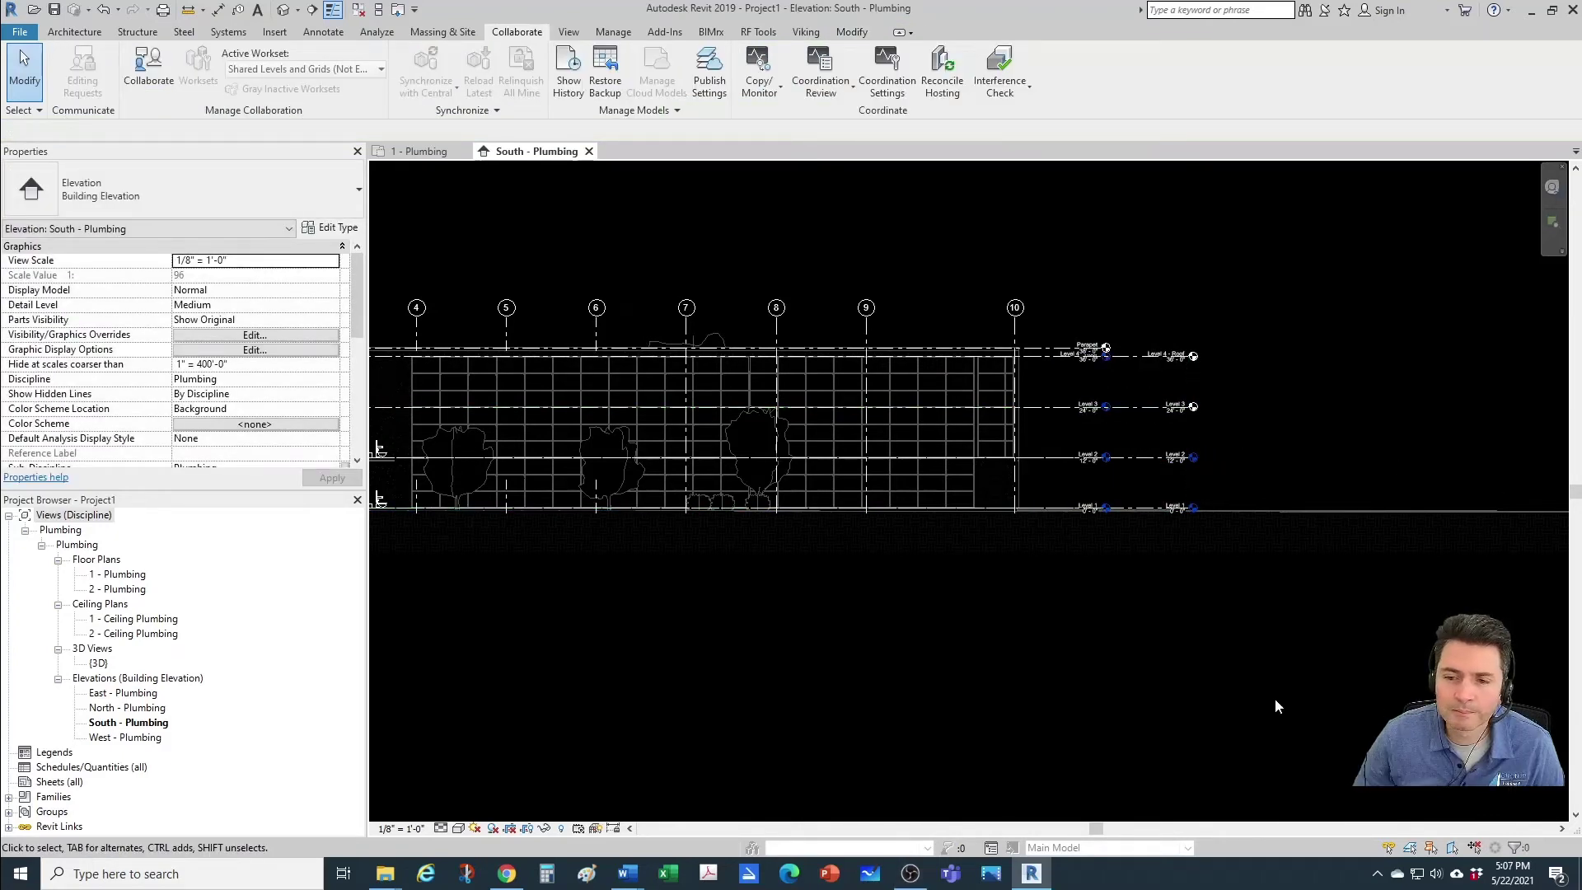
Compare the head colours of the project's levels to identify which ones have no associated plan view
scroll(1164, 526, "up", 4)
middle_click_drag(1191, 514, 1050, 630)
scroll(961, 580, "up", 2)
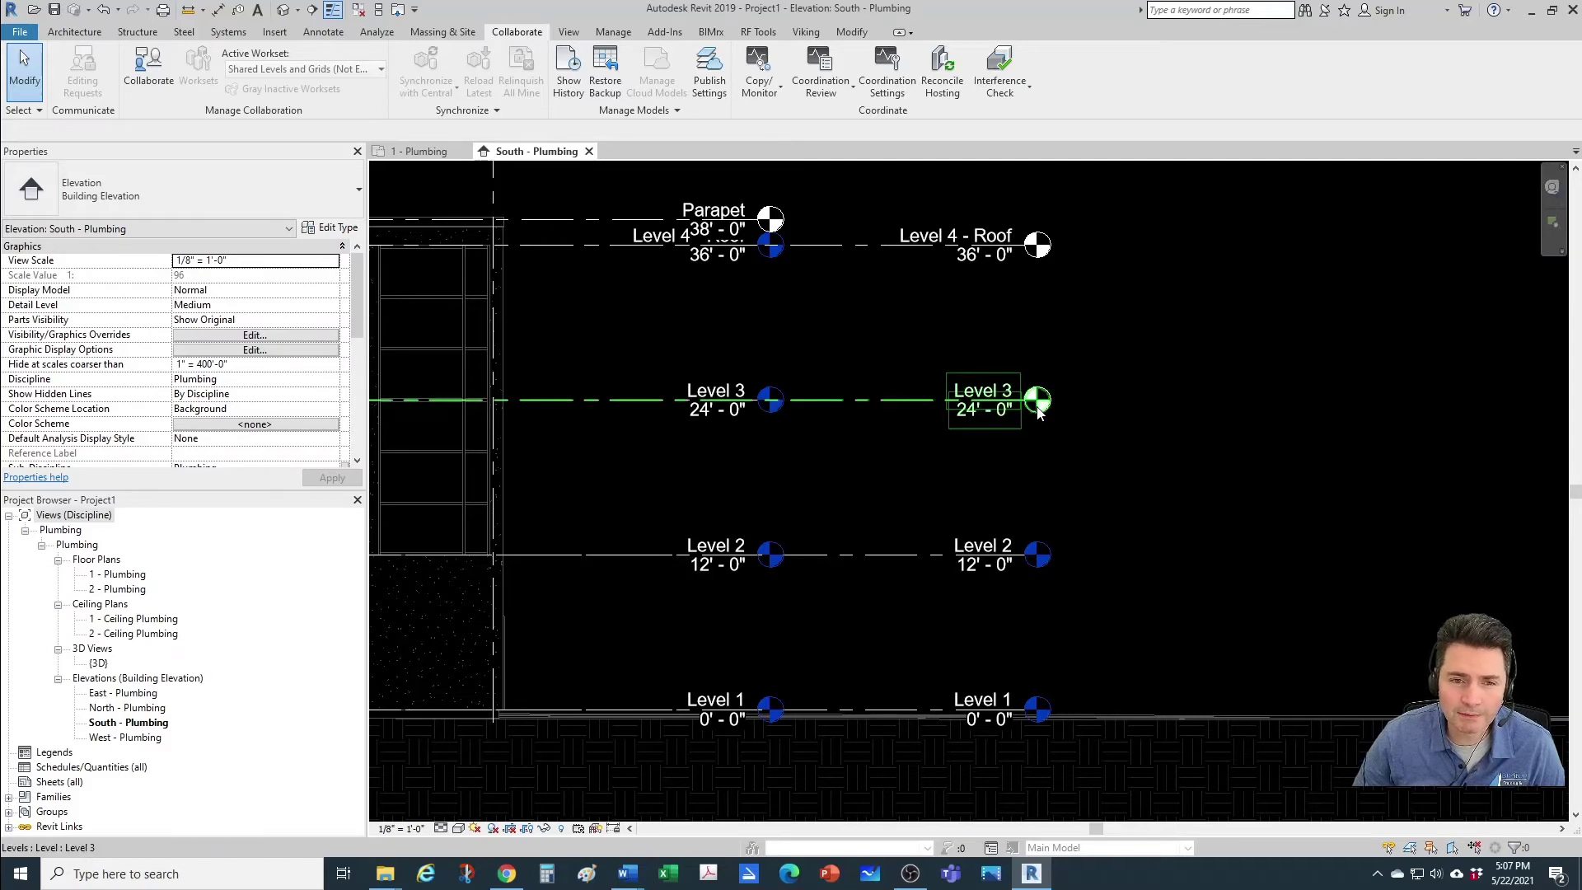
scroll(996, 478, "up", 2)
middle_click_drag(973, 636, 1019, 636)
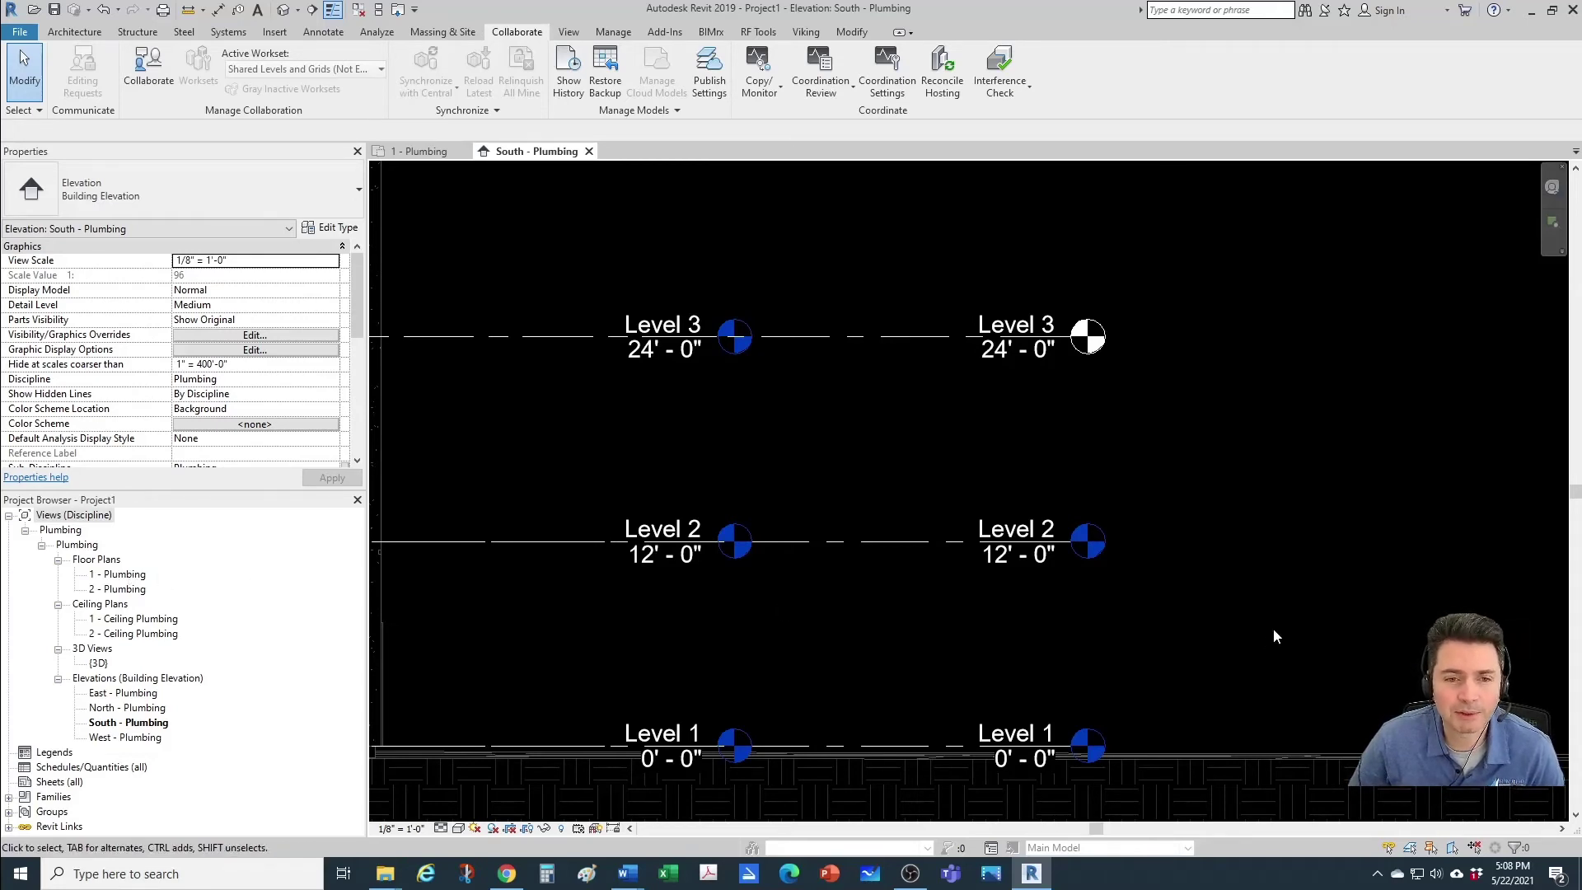
scroll(1208, 608, "down", 2)
middle_click_drag(1078, 515, 1071, 571)
scroll(1071, 572, "up", 3)
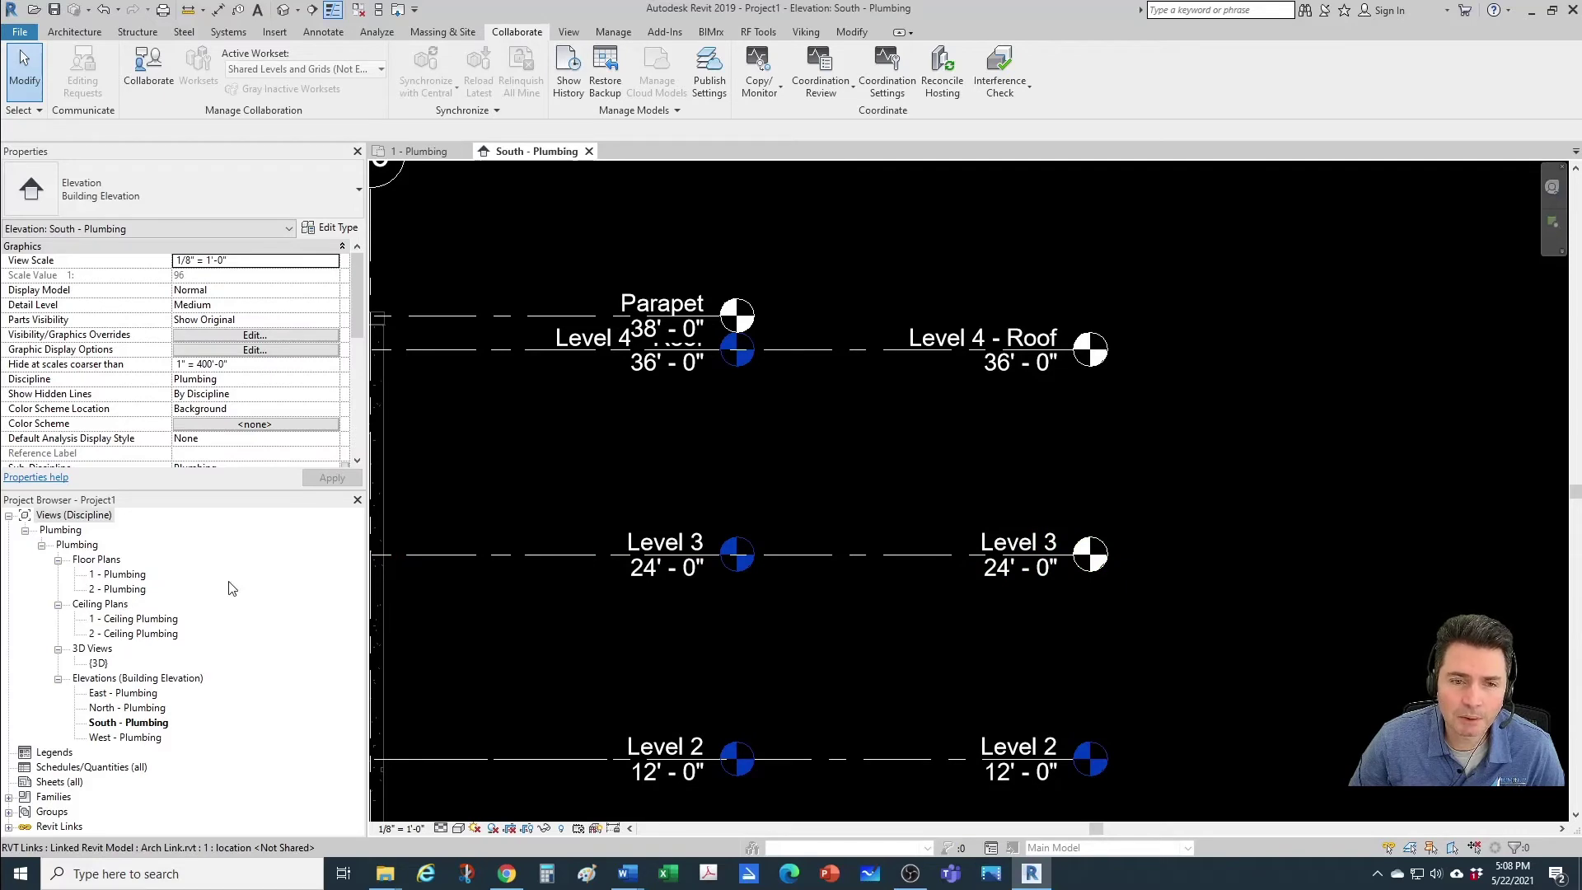
scroll(555, 498, "down", 2)
middle_click_drag(724, 424, 770, 456)
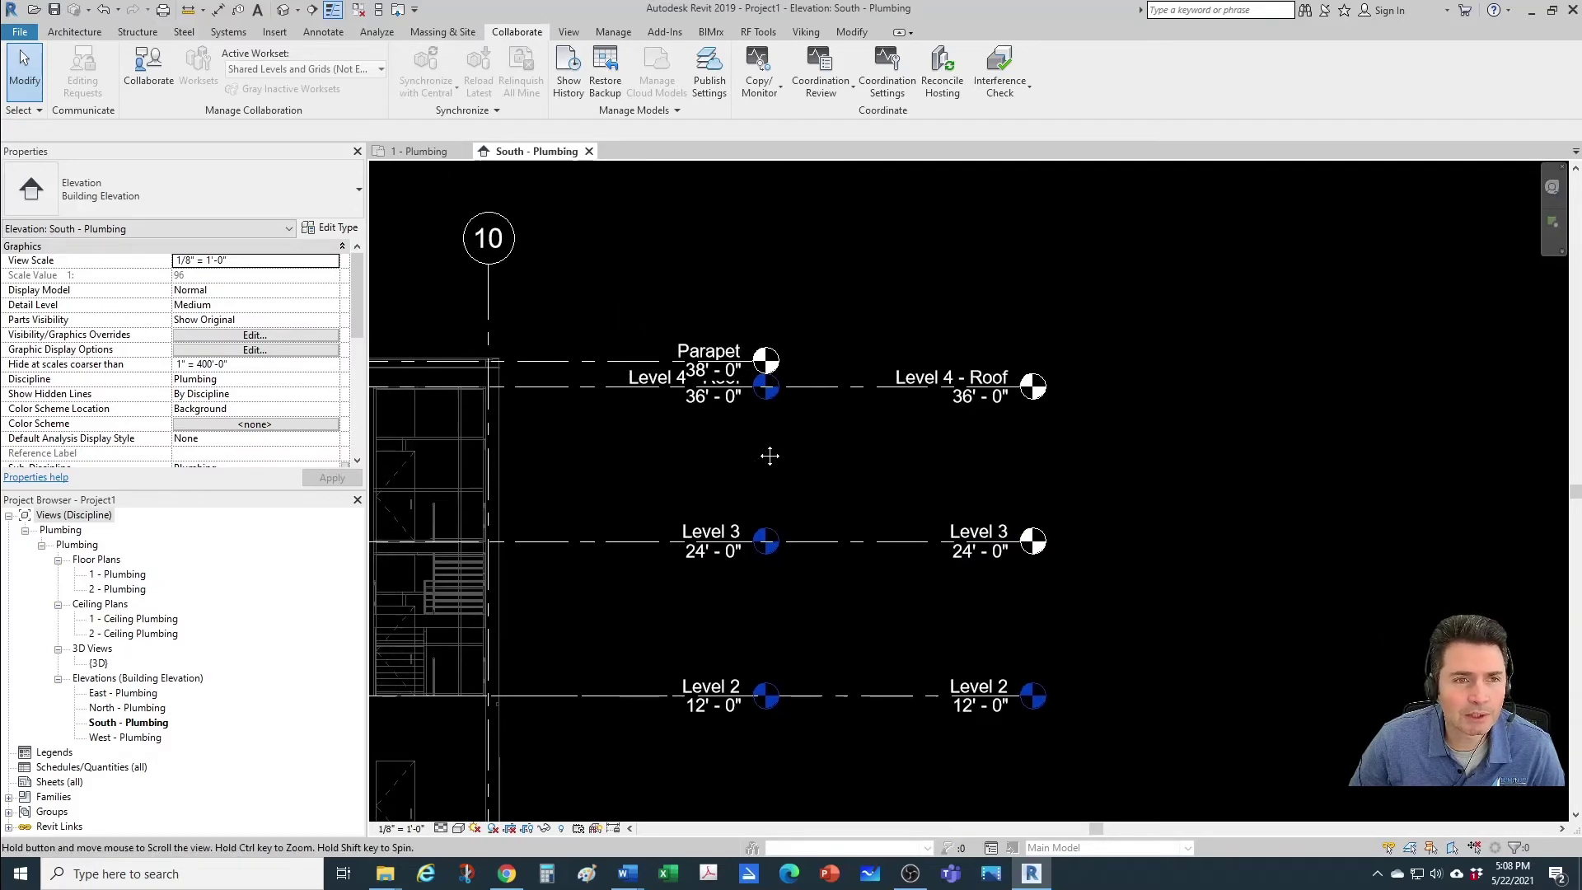
Create new floor plan views for Level 3 and Level 4 - Roof without duplicating existing views
left_click(567, 32)
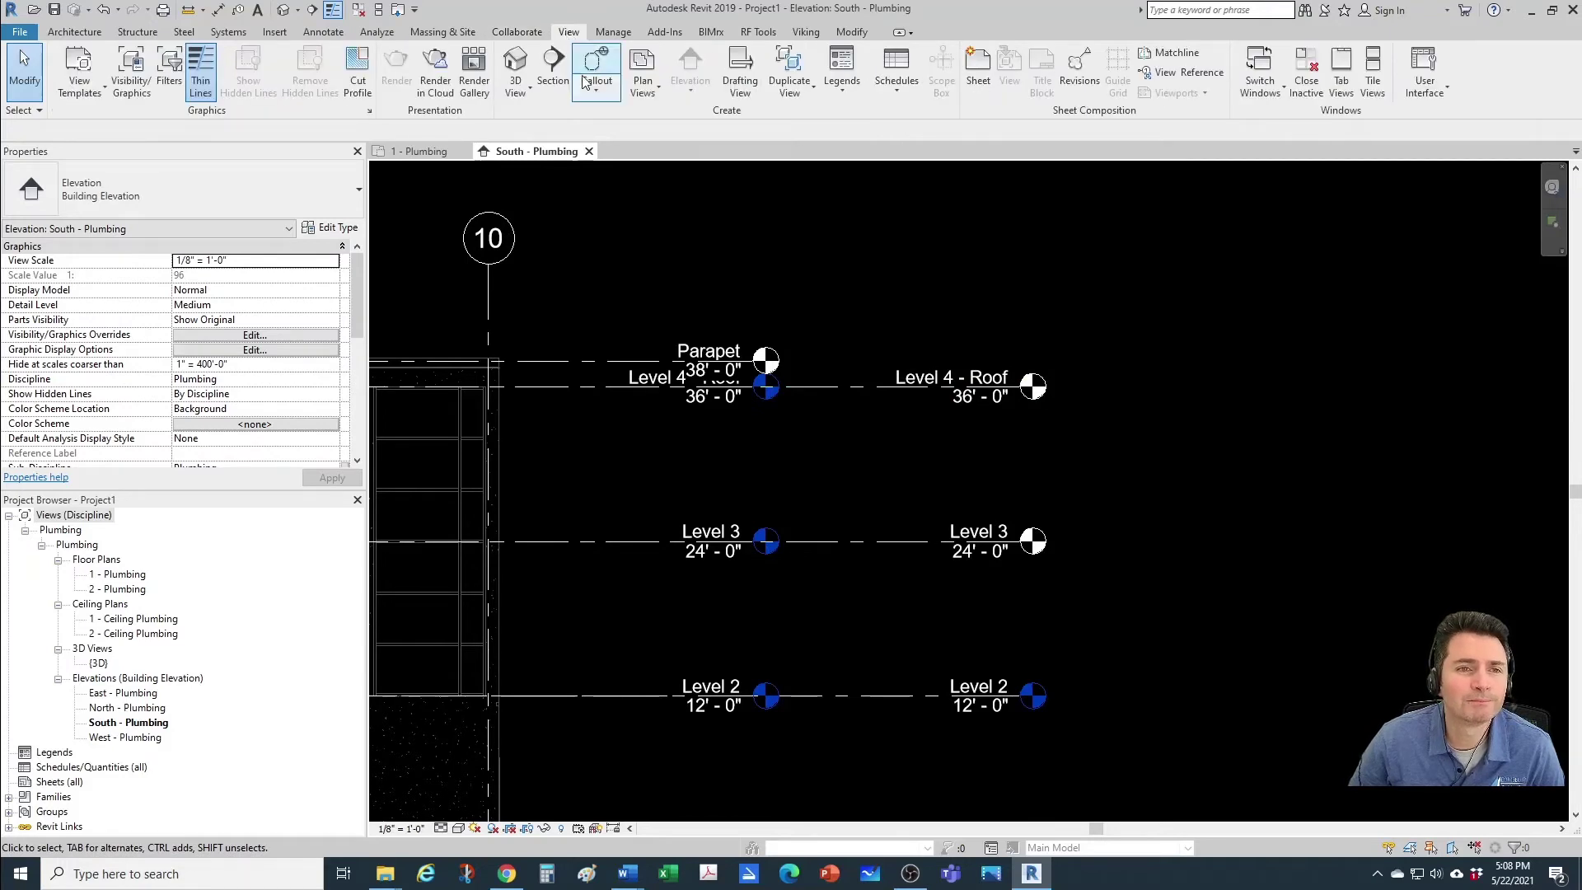
left_click(650, 97)
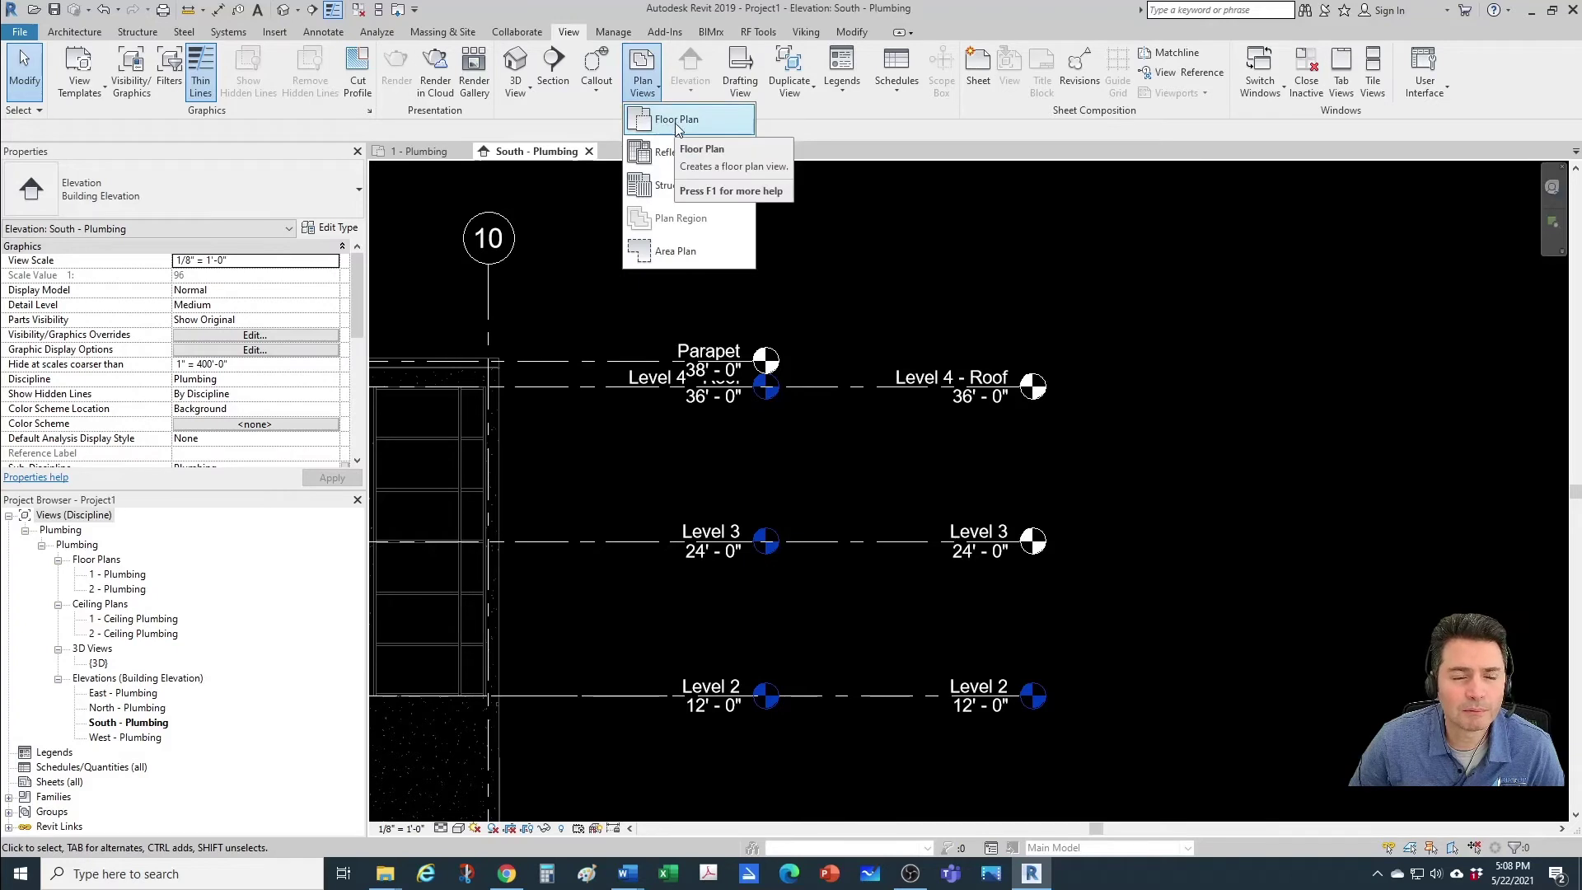
left_click(677, 124)
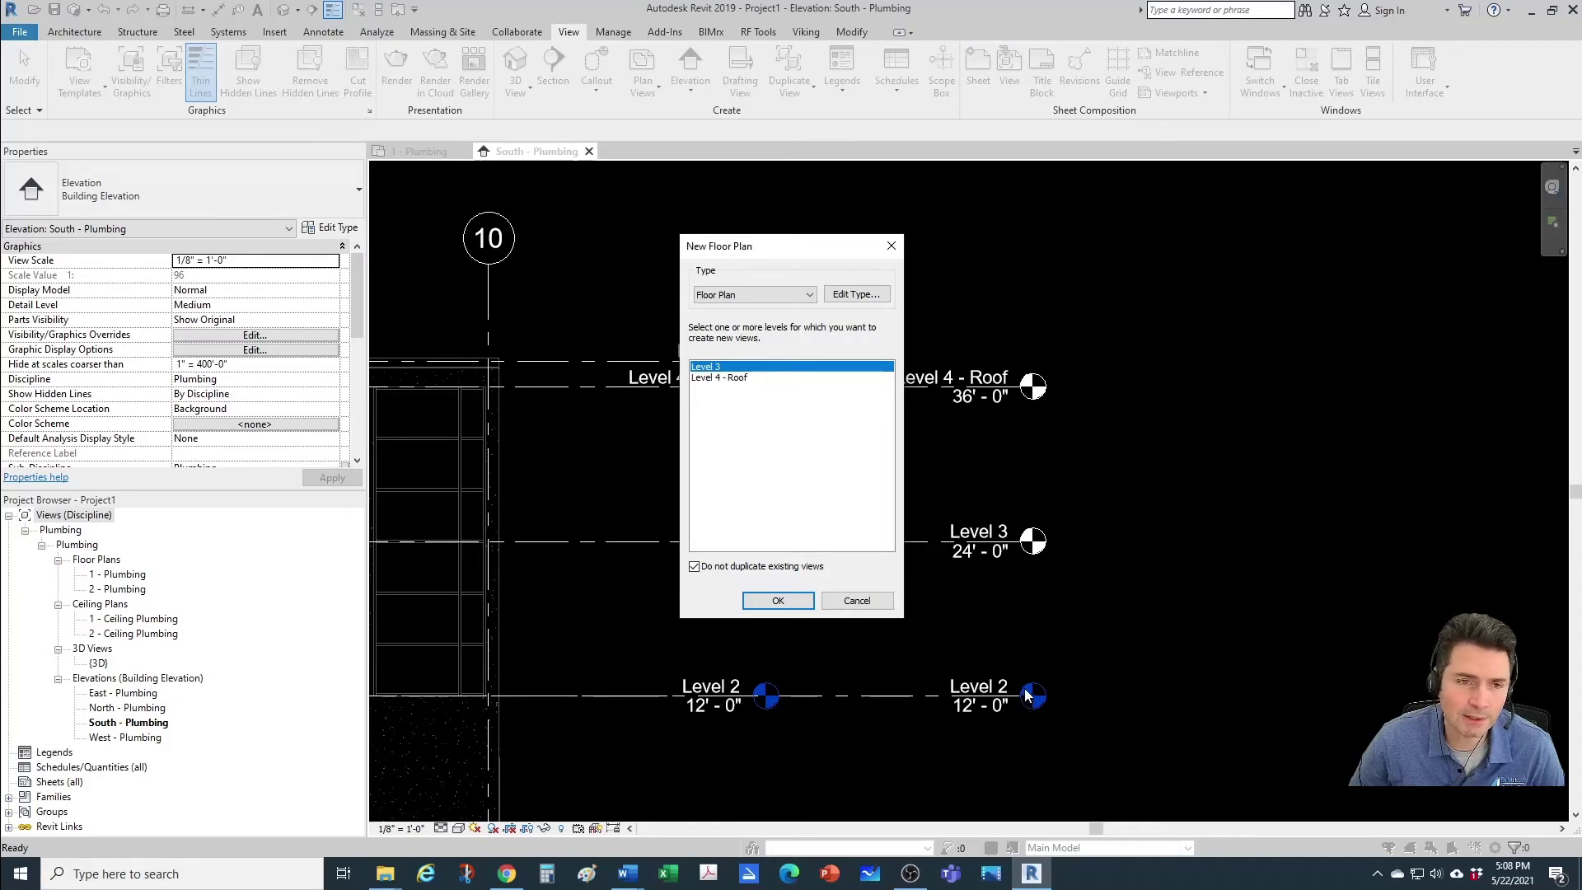
left_click(723, 379, "shift")
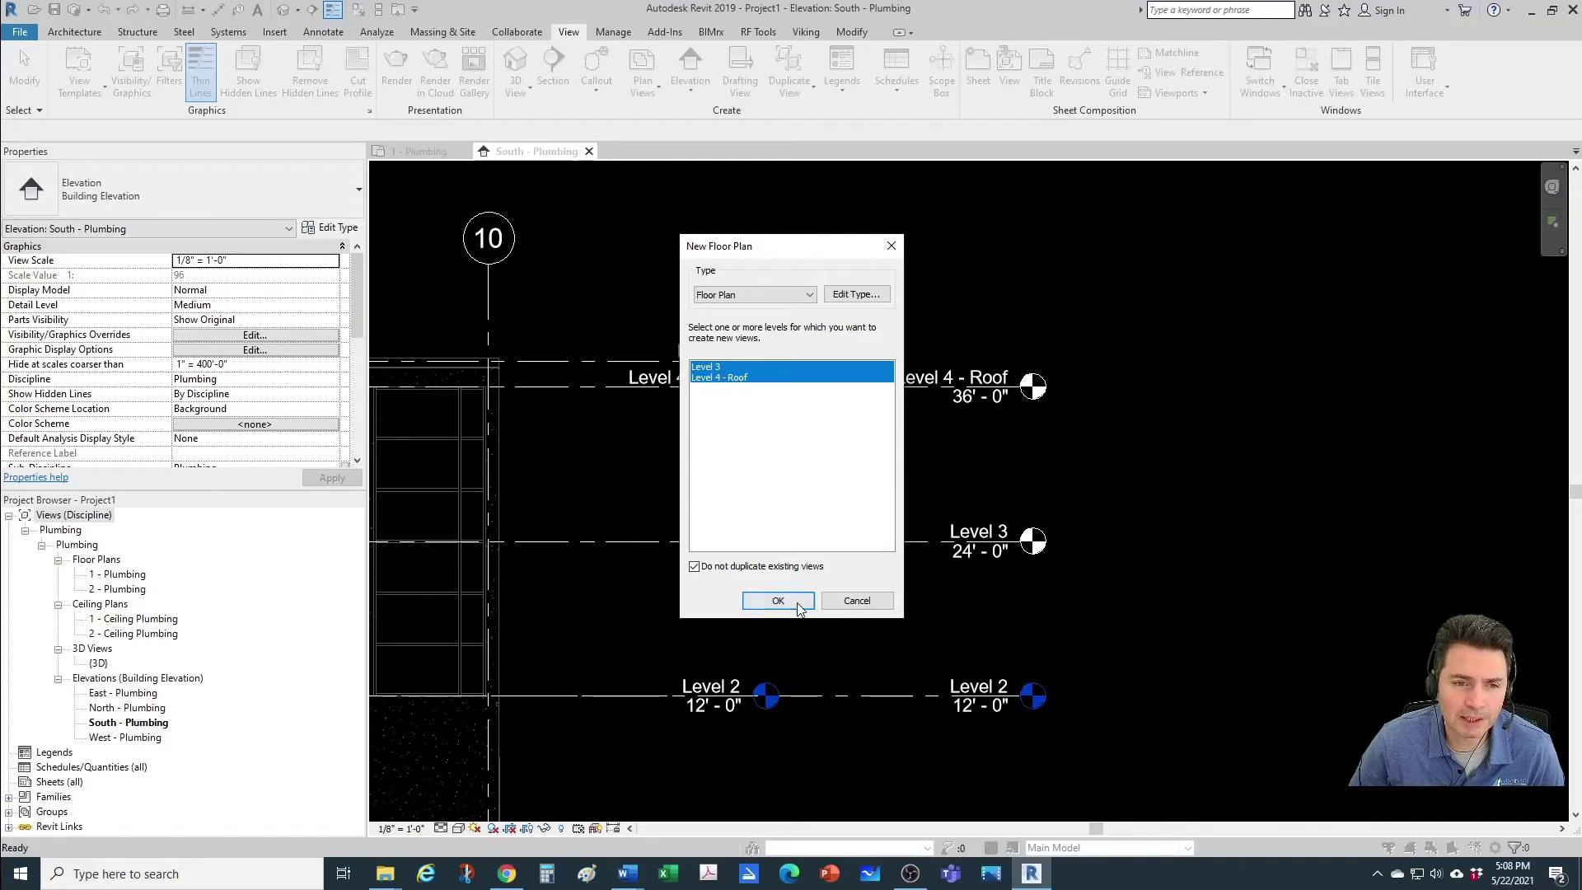
left_click(770, 606)
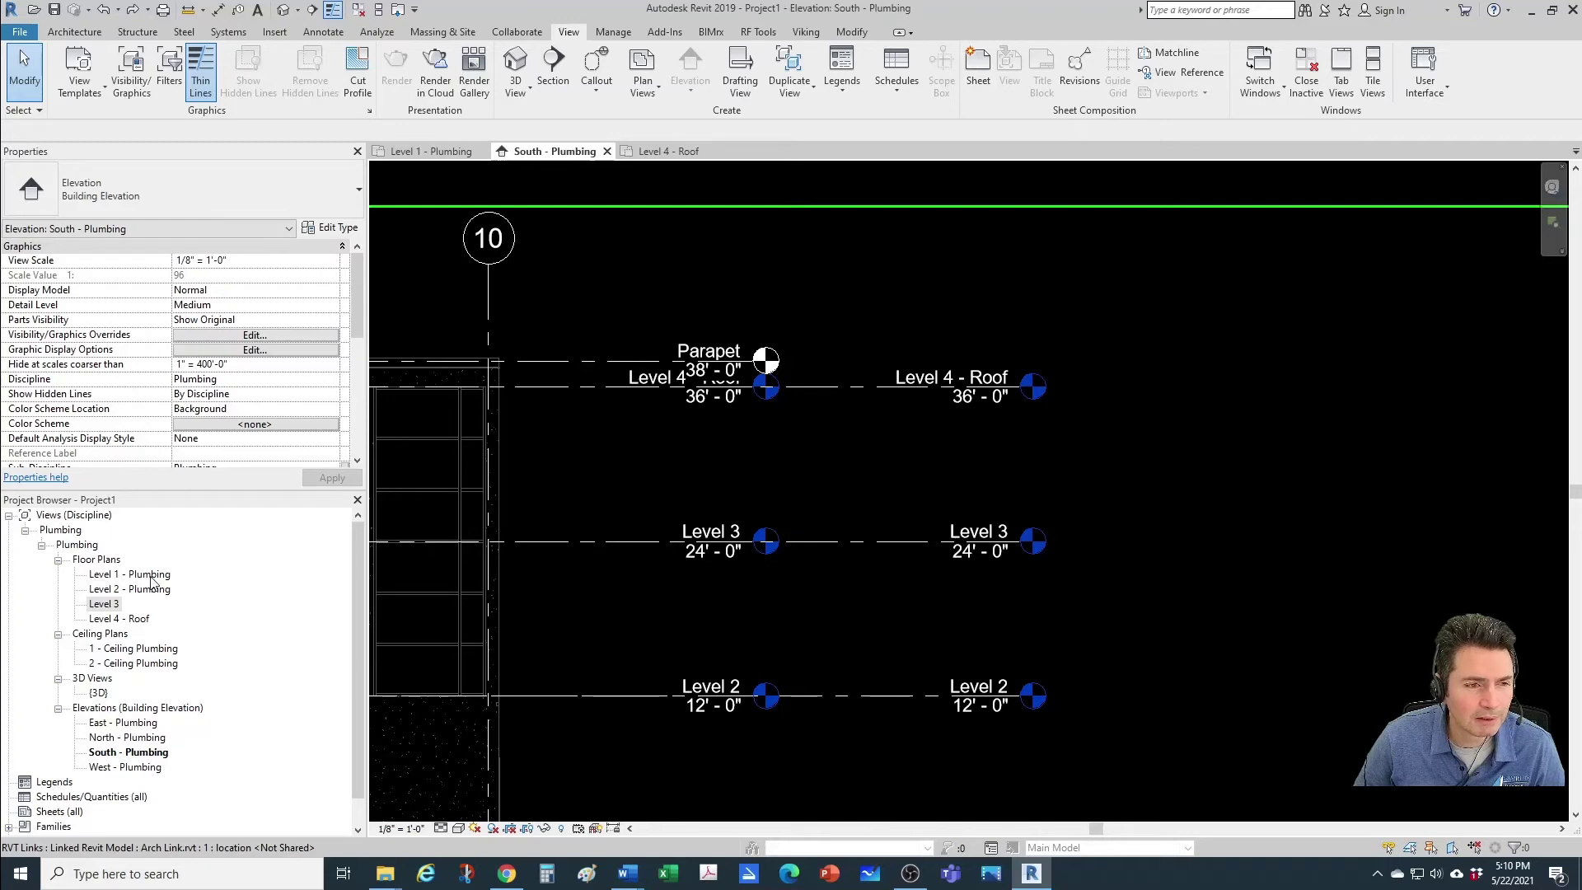
Rename the Level 3 floor plan to "Level 3 - Plumbing" without renaming the corresponding level and views
left_click(115, 608)
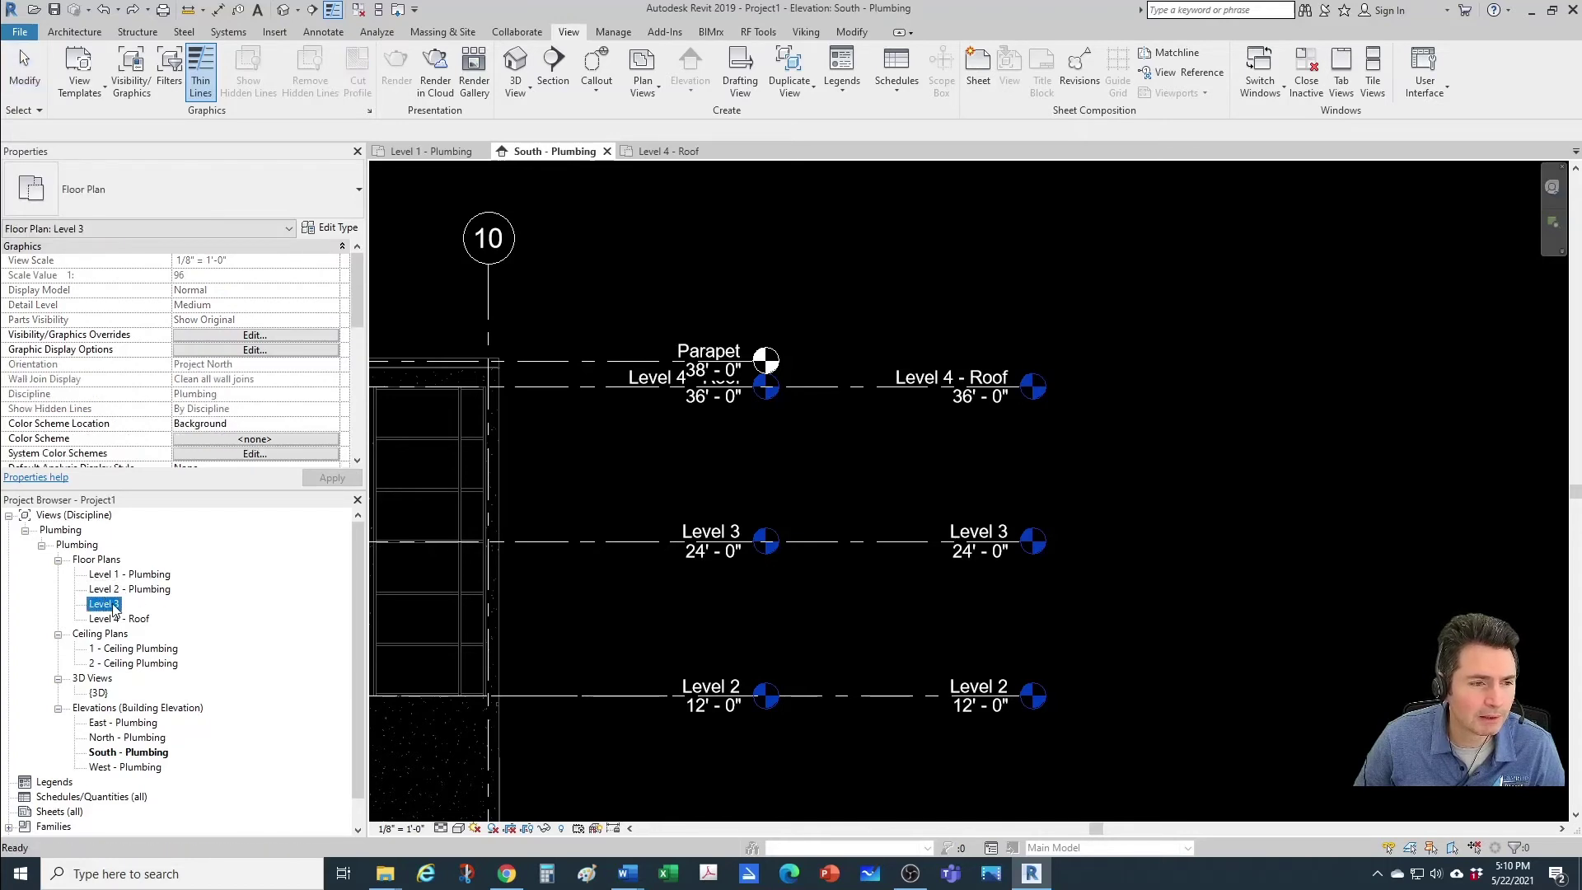
left_click(115, 608)
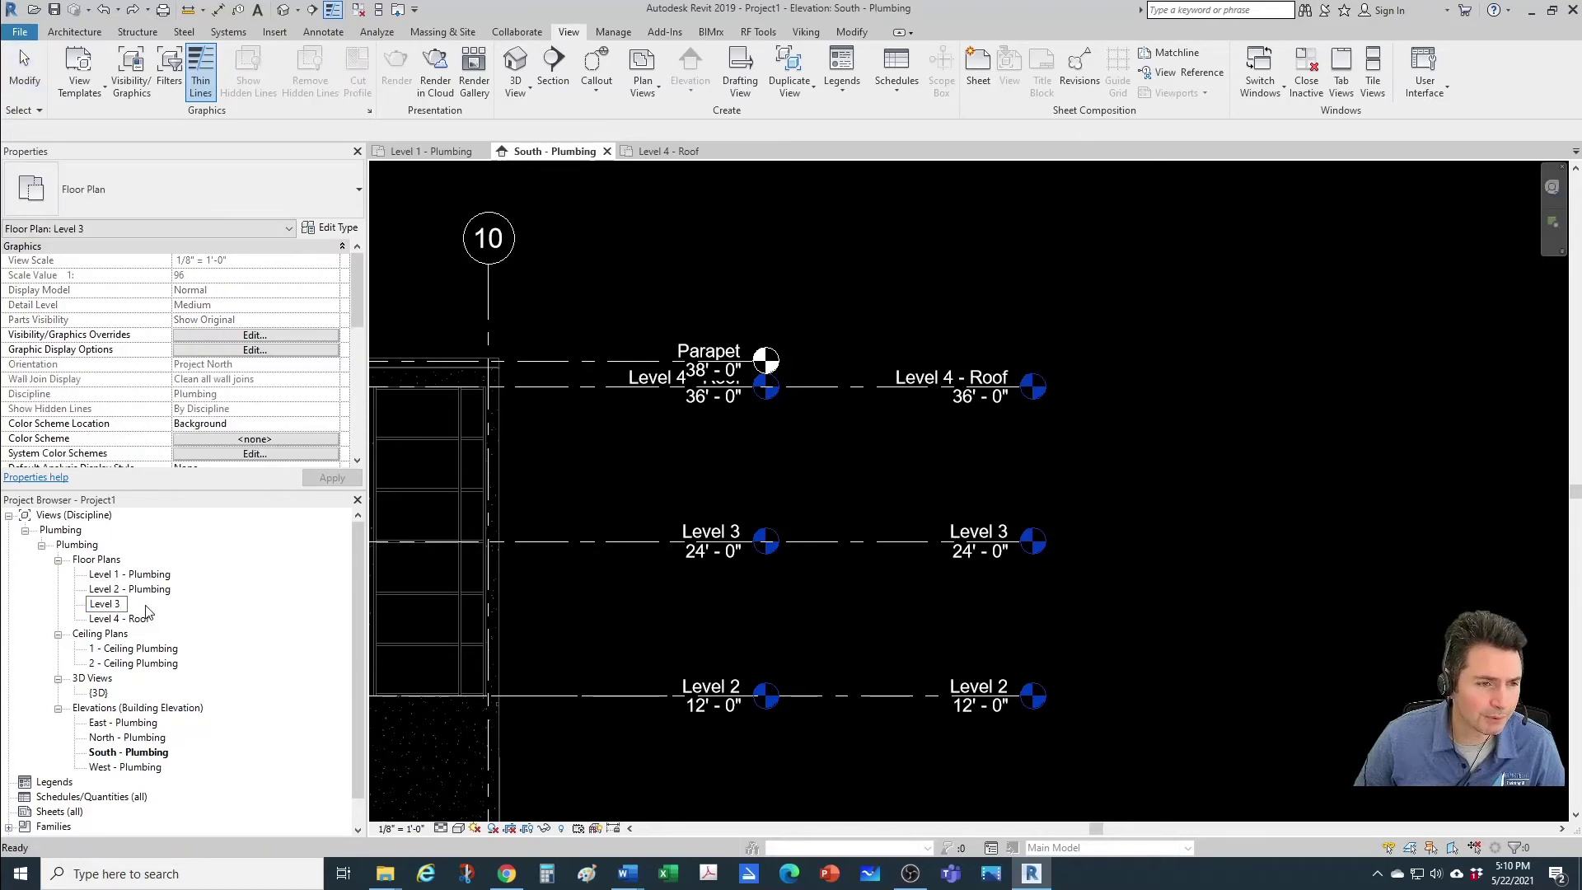
type("- PLumbi")
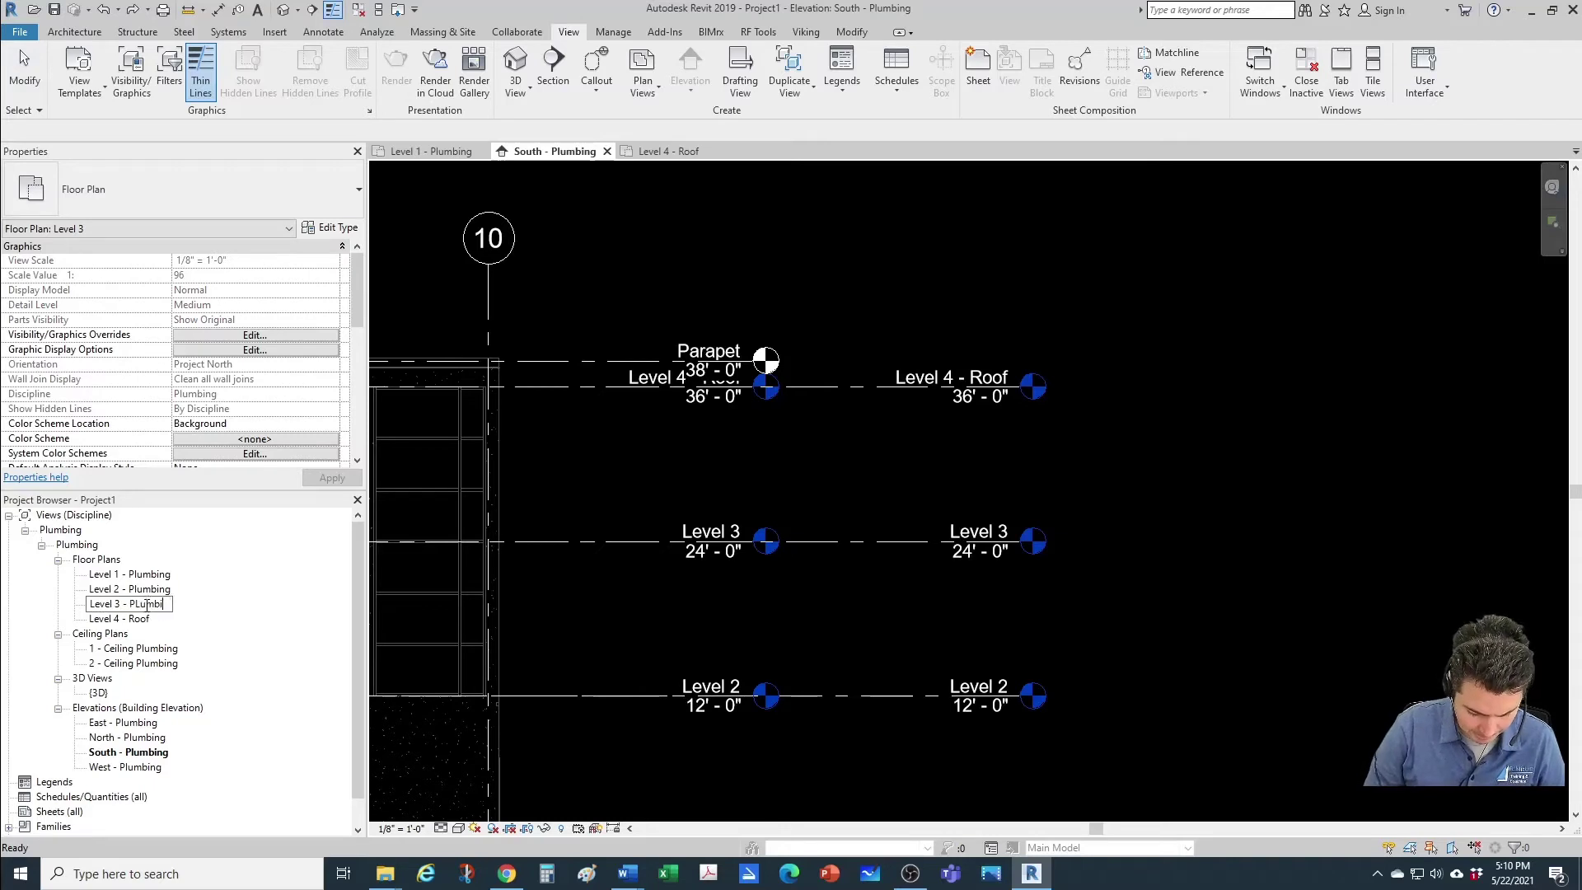
type("ng")
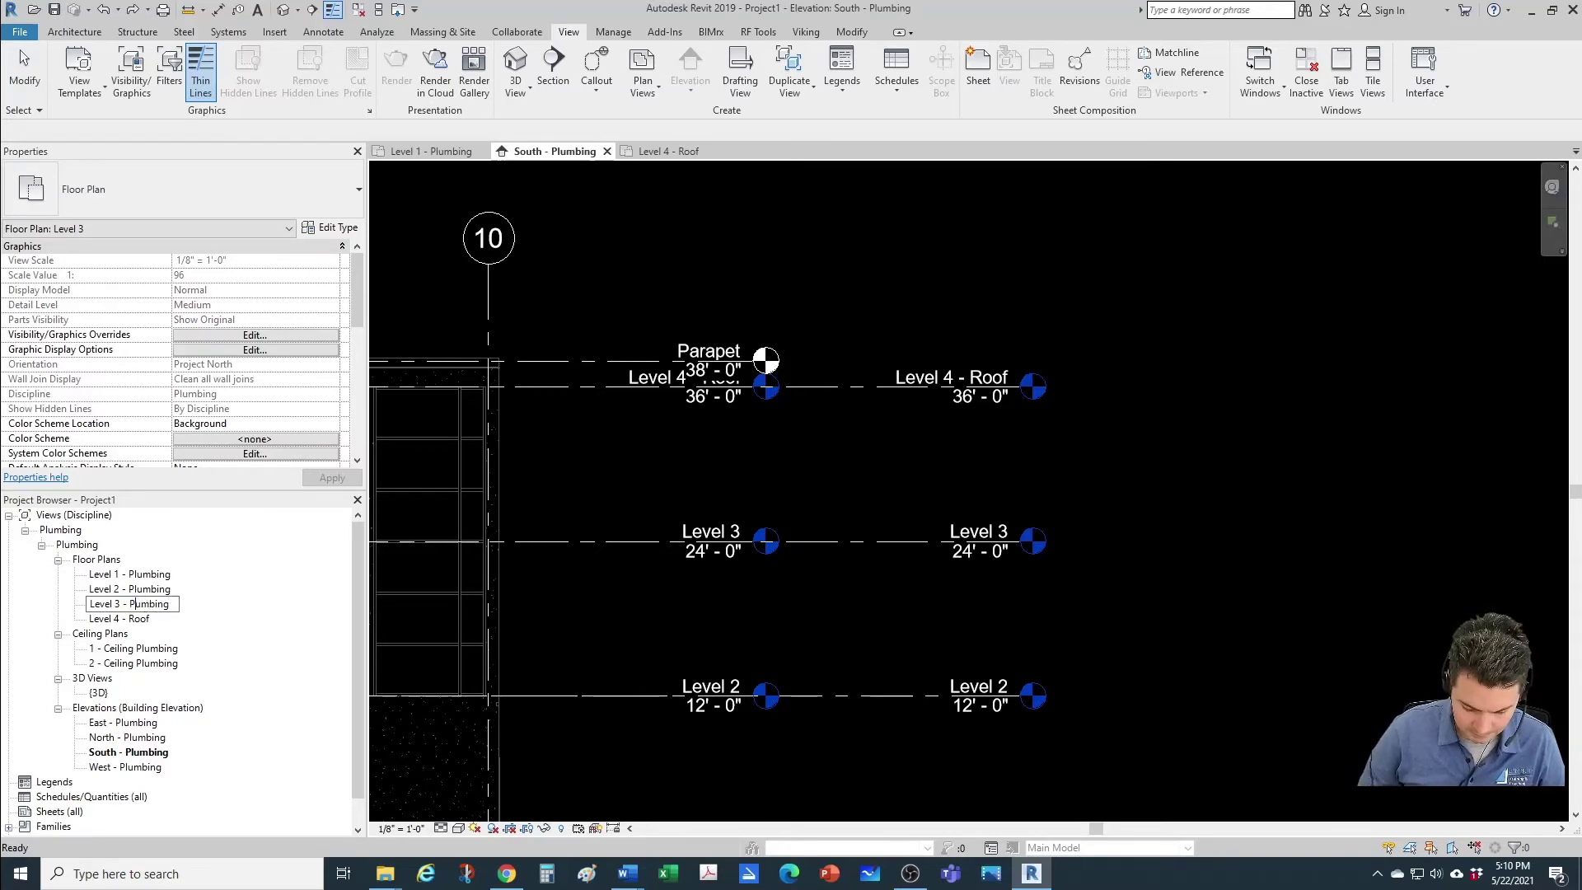
key("Return")
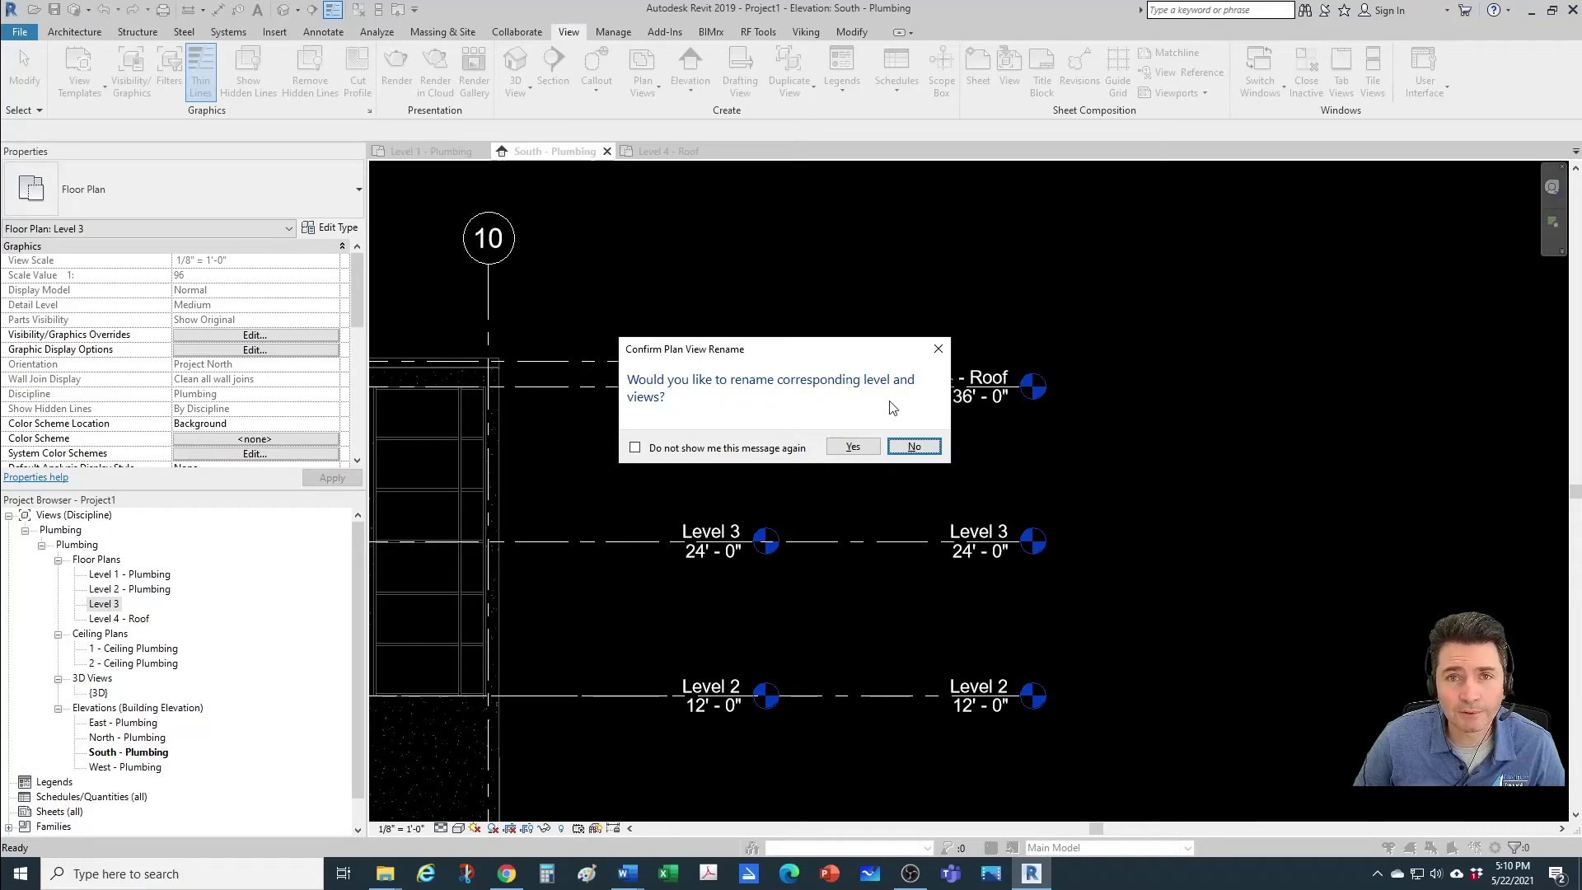
left_click(914, 448)
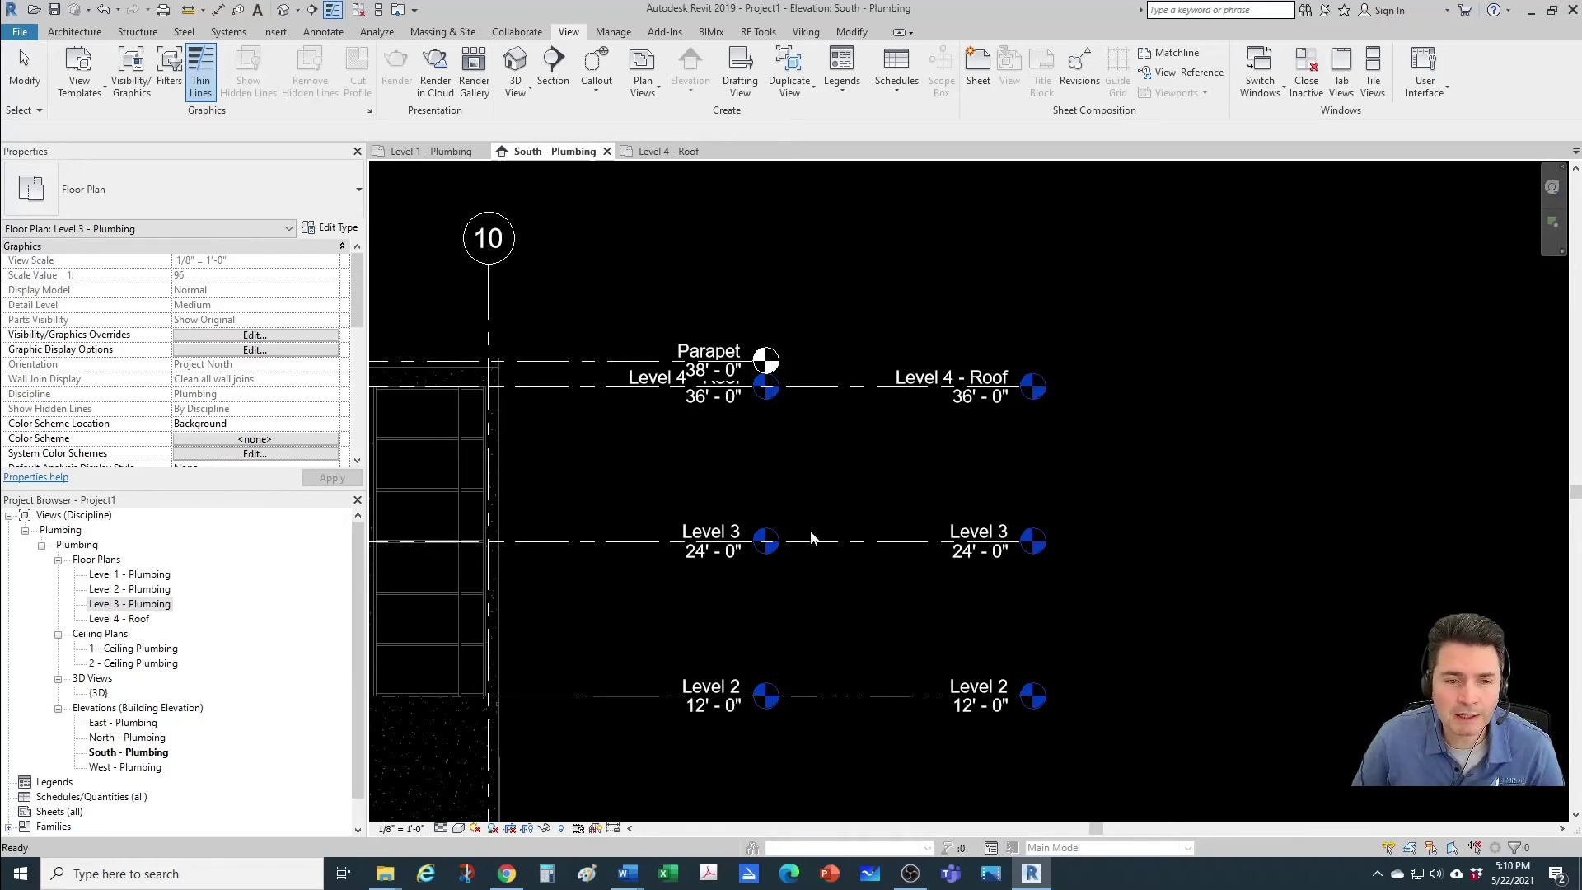
Rename the Level 4 - Roof floor plan to "Level 4 (Roof) - Plumbing" without renaming the corresponding level and views
left_click(124, 620)
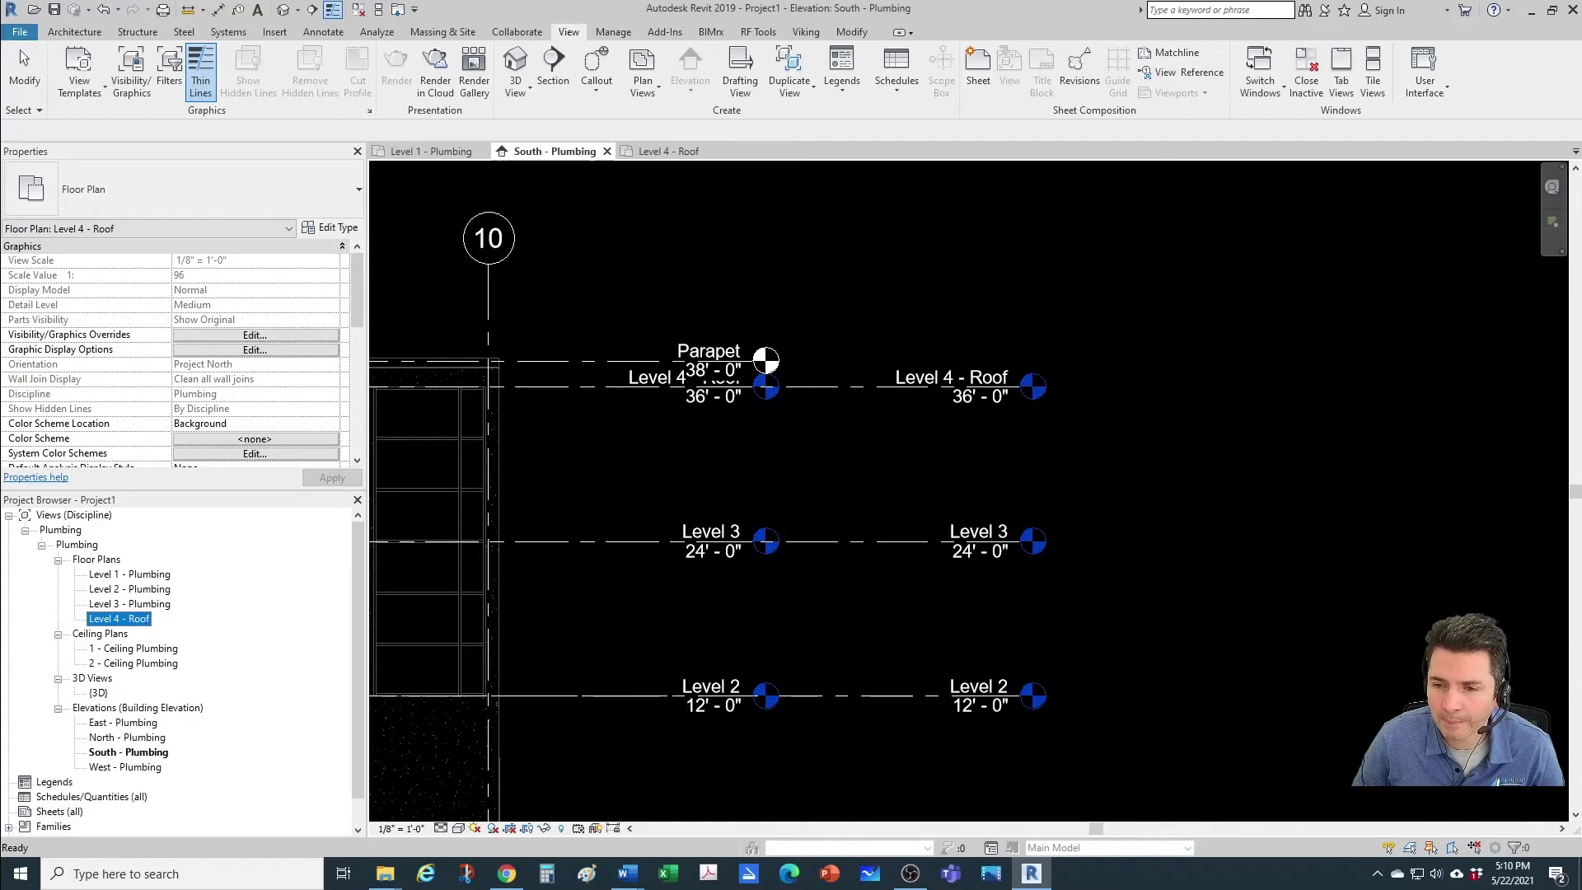
left_click(123, 619)
left_click(126, 618)
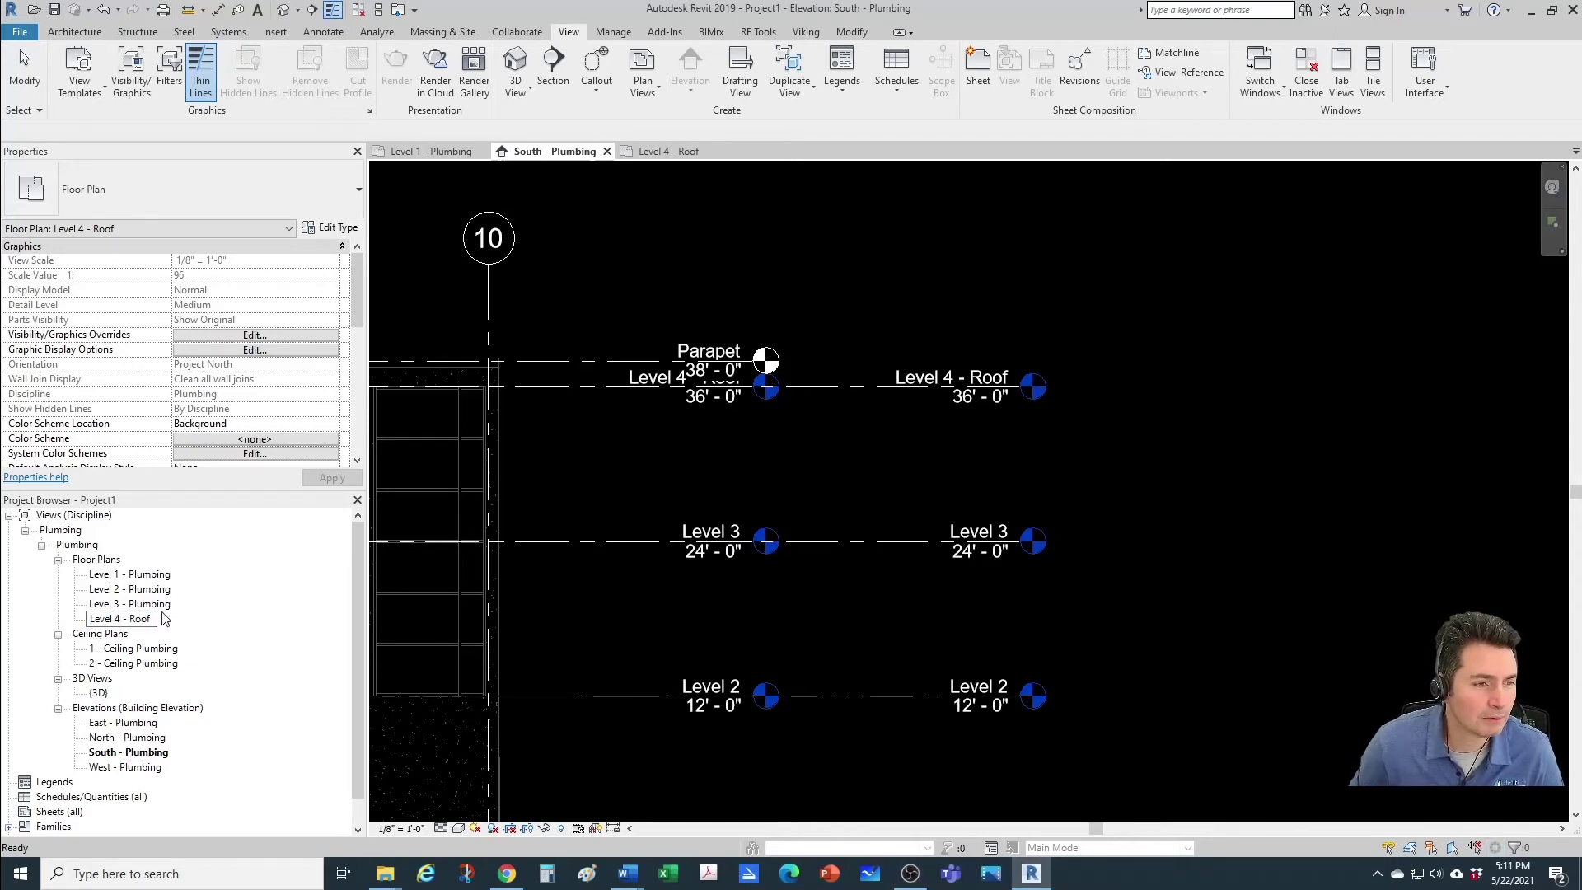
type("(Roof ")
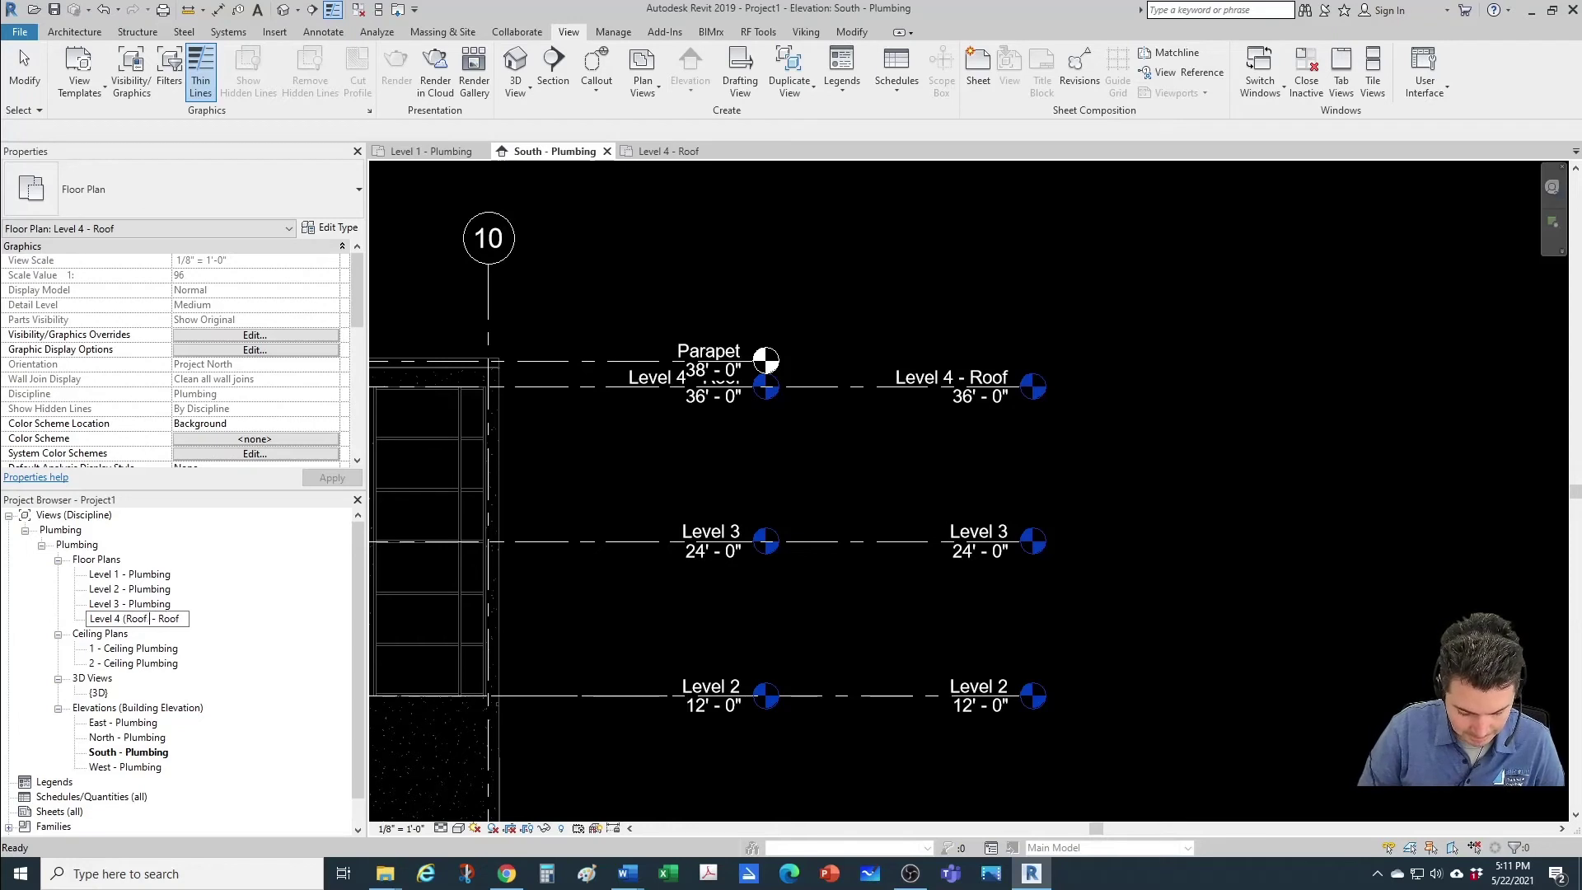
type(")")
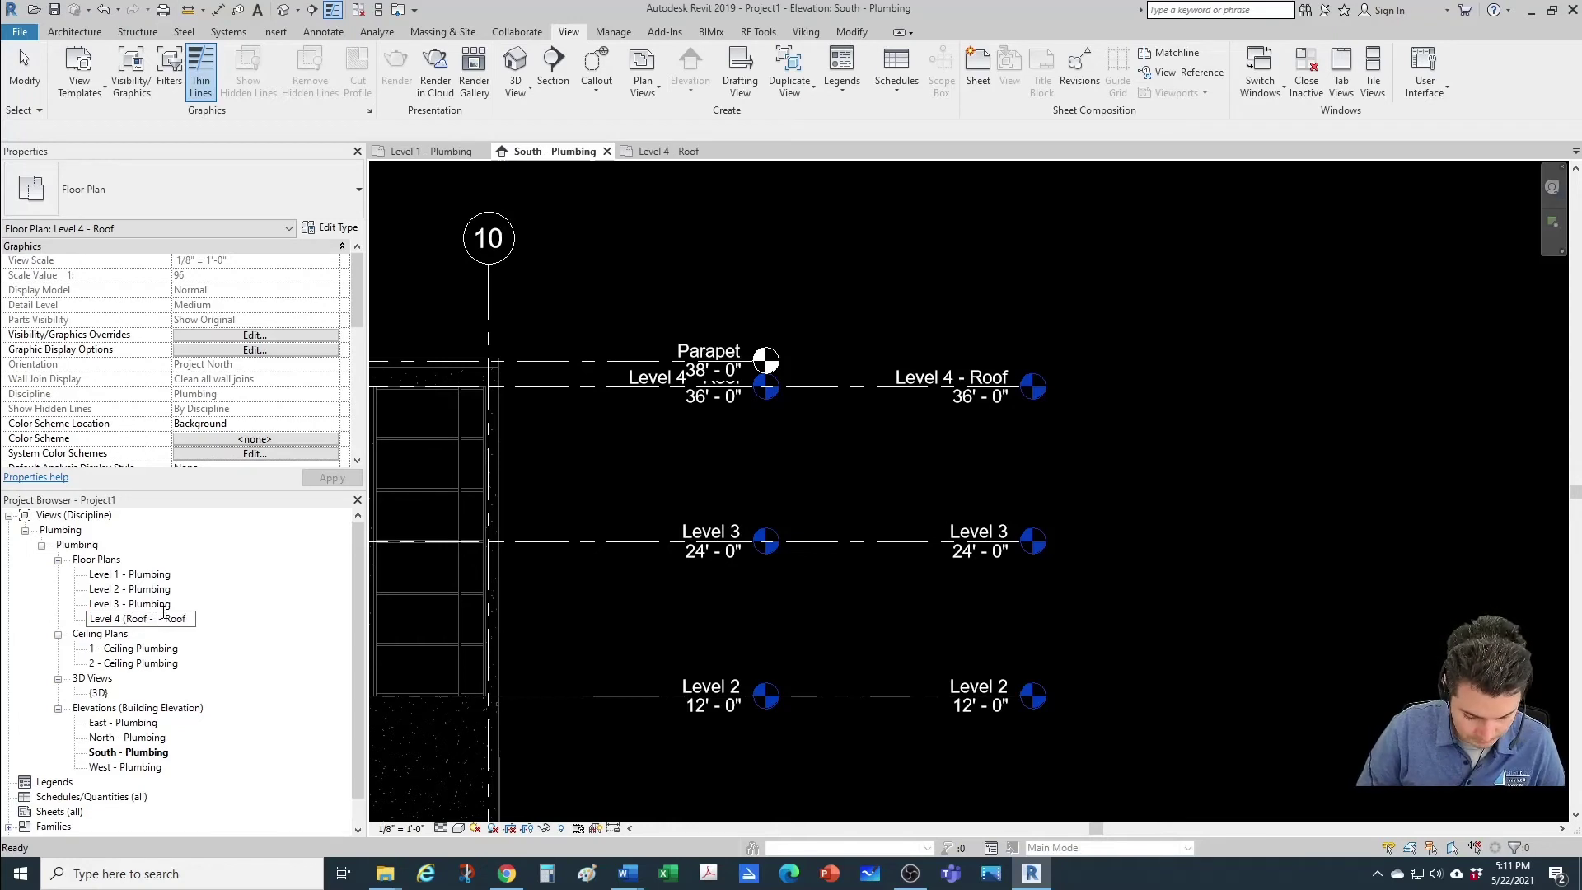
type("Plumbing")
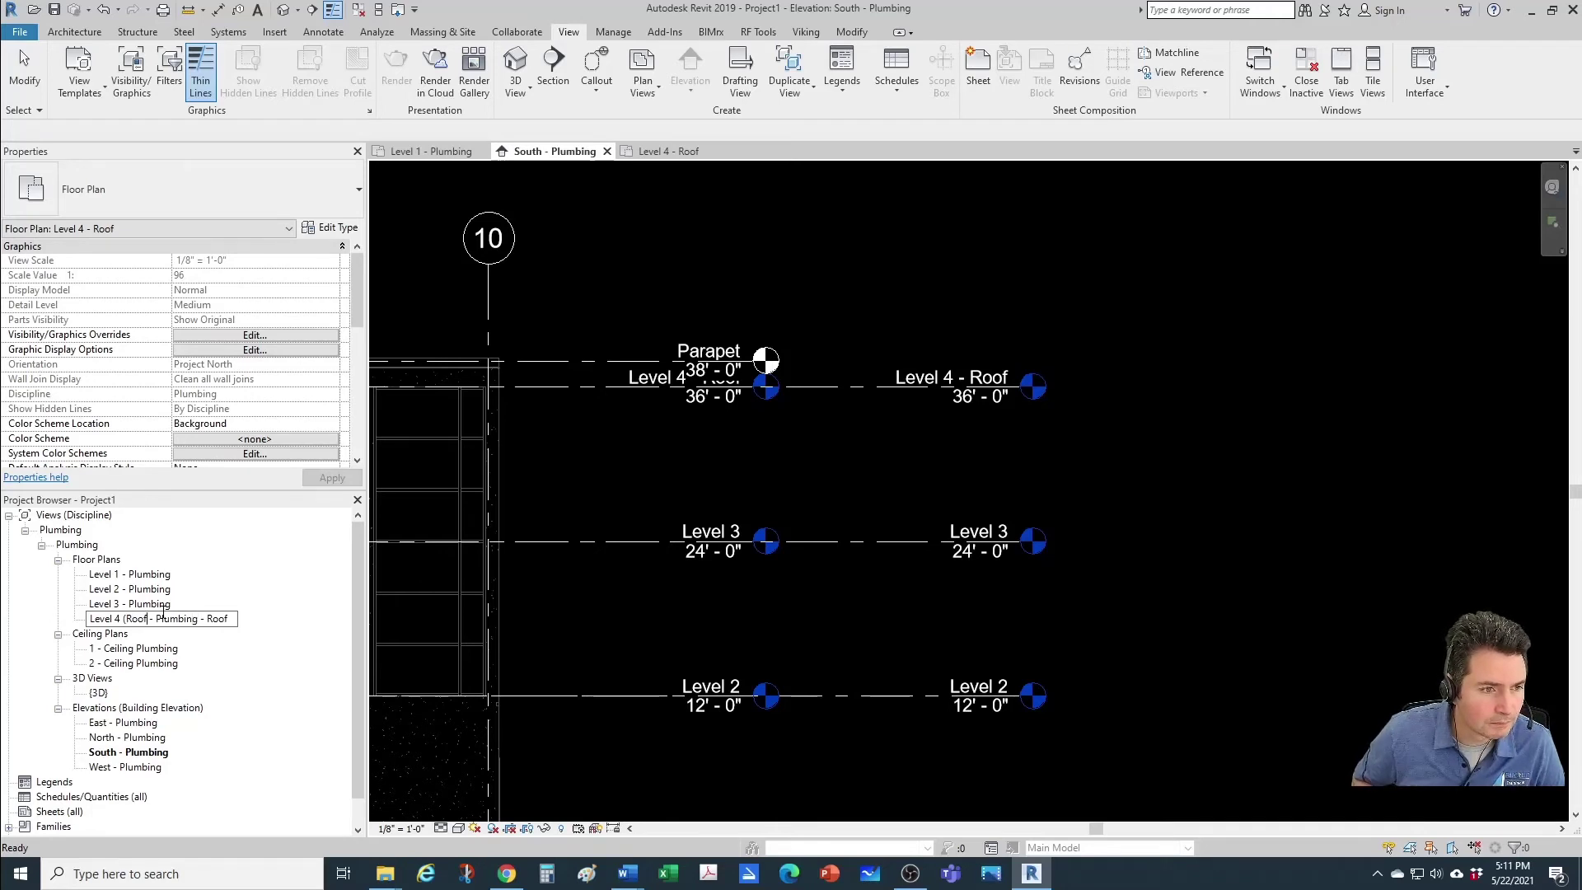
type(")")
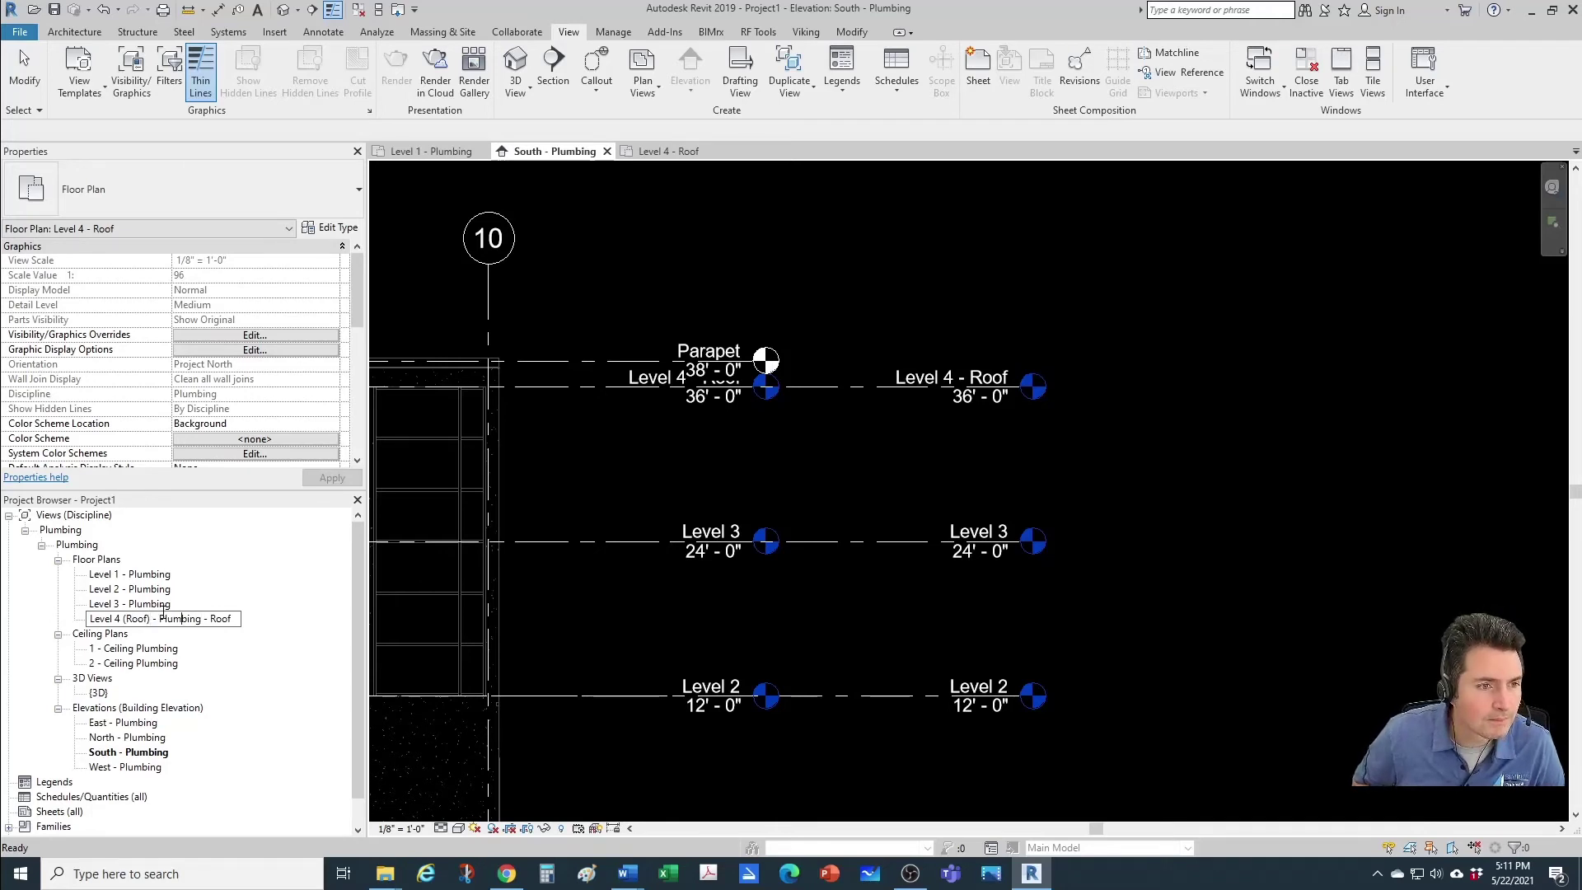
key("BackSpace")
key("BackSpace")
key("BackSpace")
key("BackSpace")
key("BackSpace")
key("BackSpace")
key("BackSpace")
key("Return")
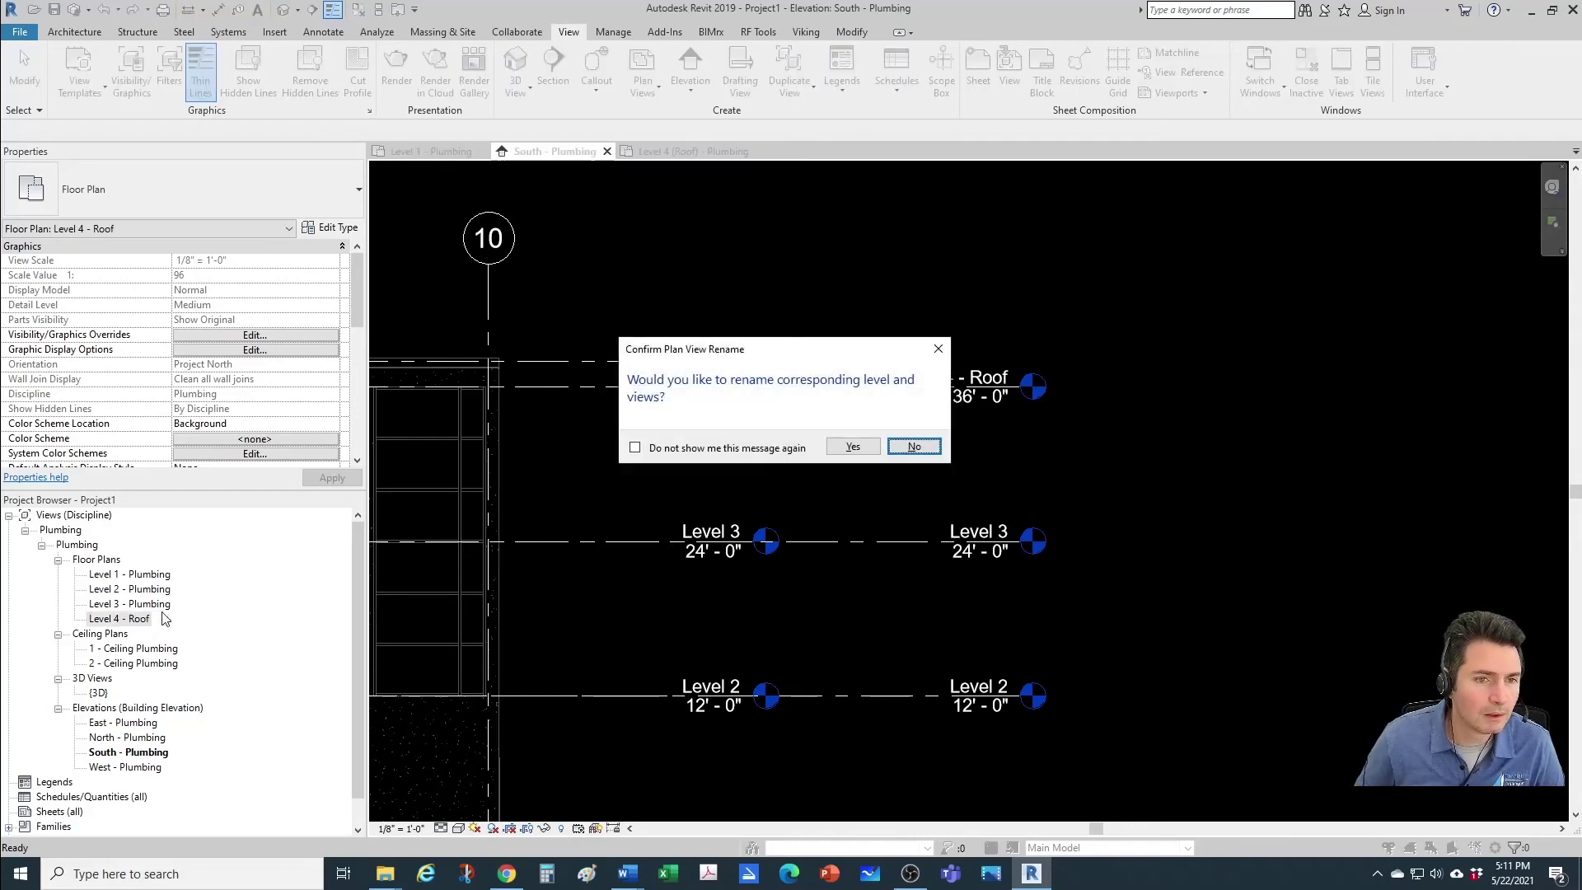
left_click(913, 446)
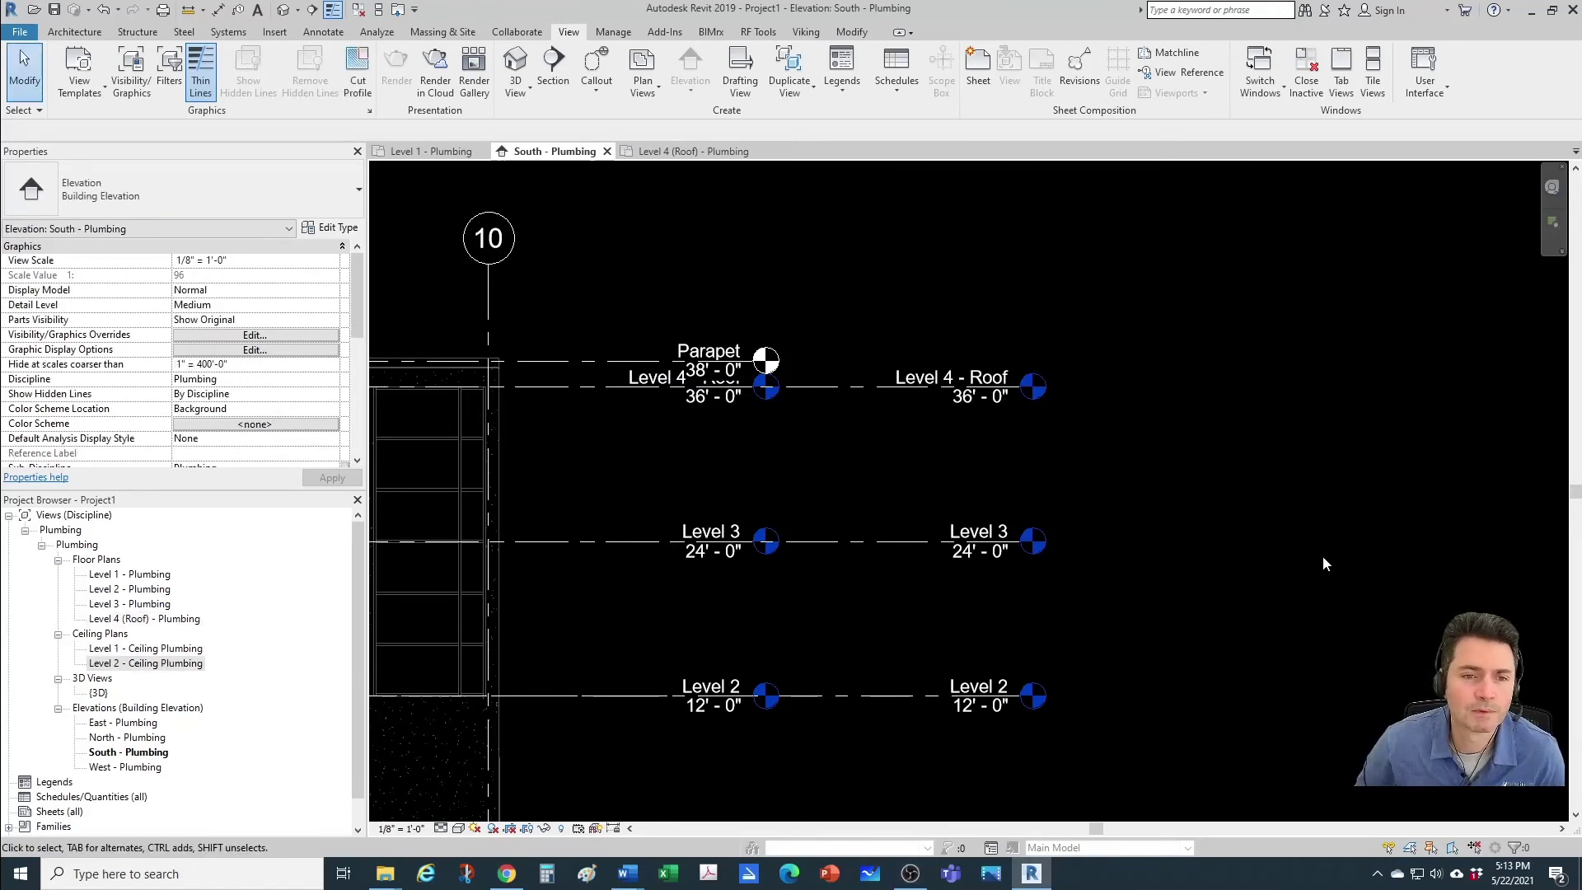
Create a new reflected ceiling plan for Level 3 without duplicating existing views
scroll(1287, 494, "down", 1)
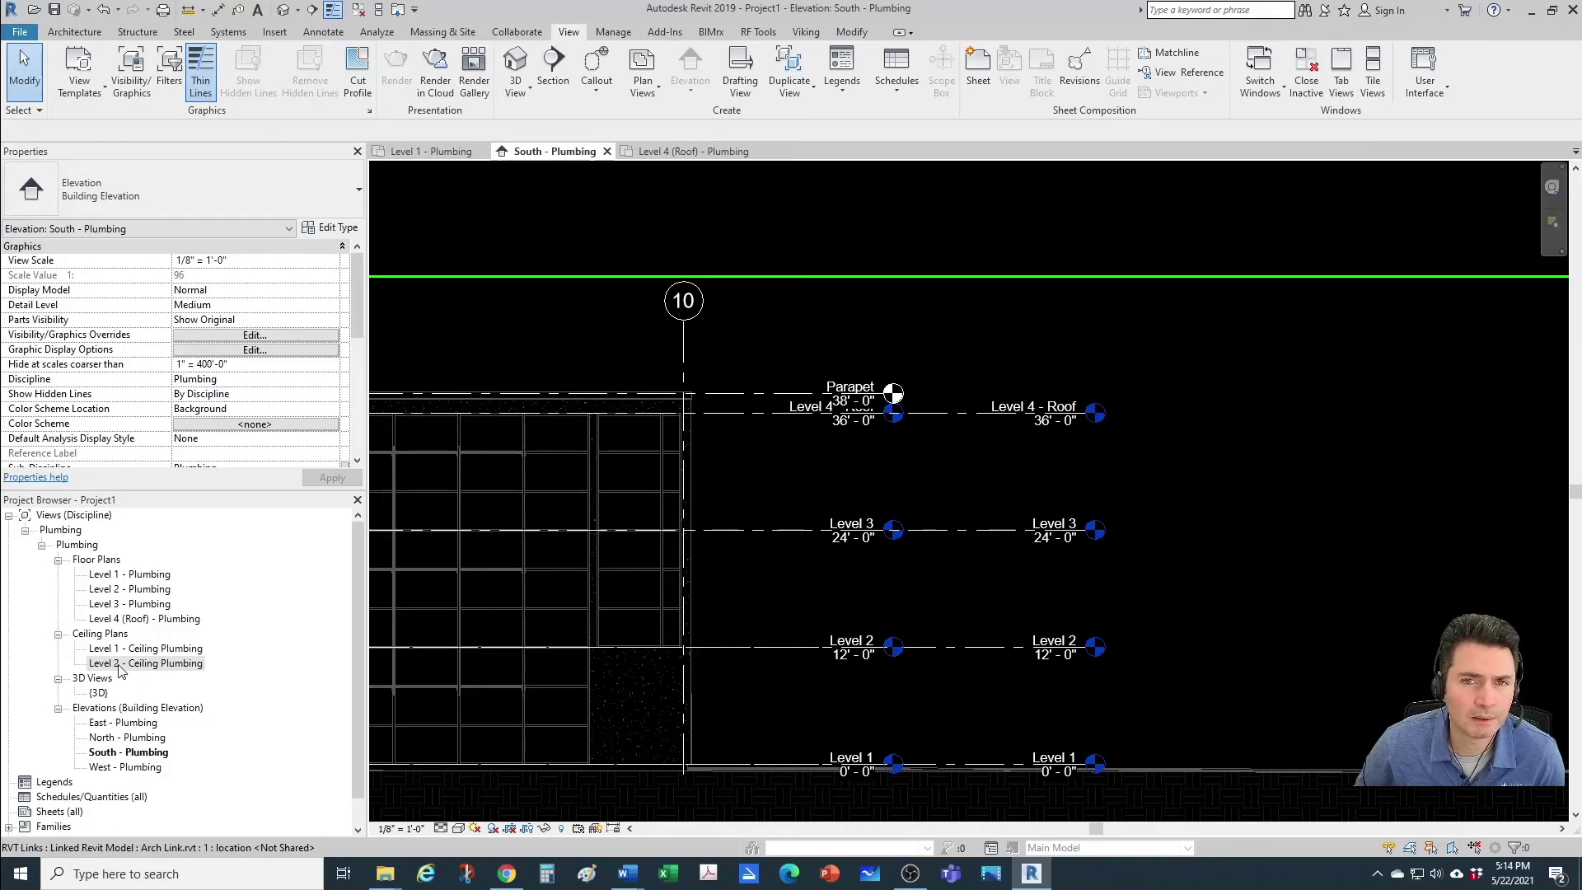
scroll(1135, 511, "down", 1)
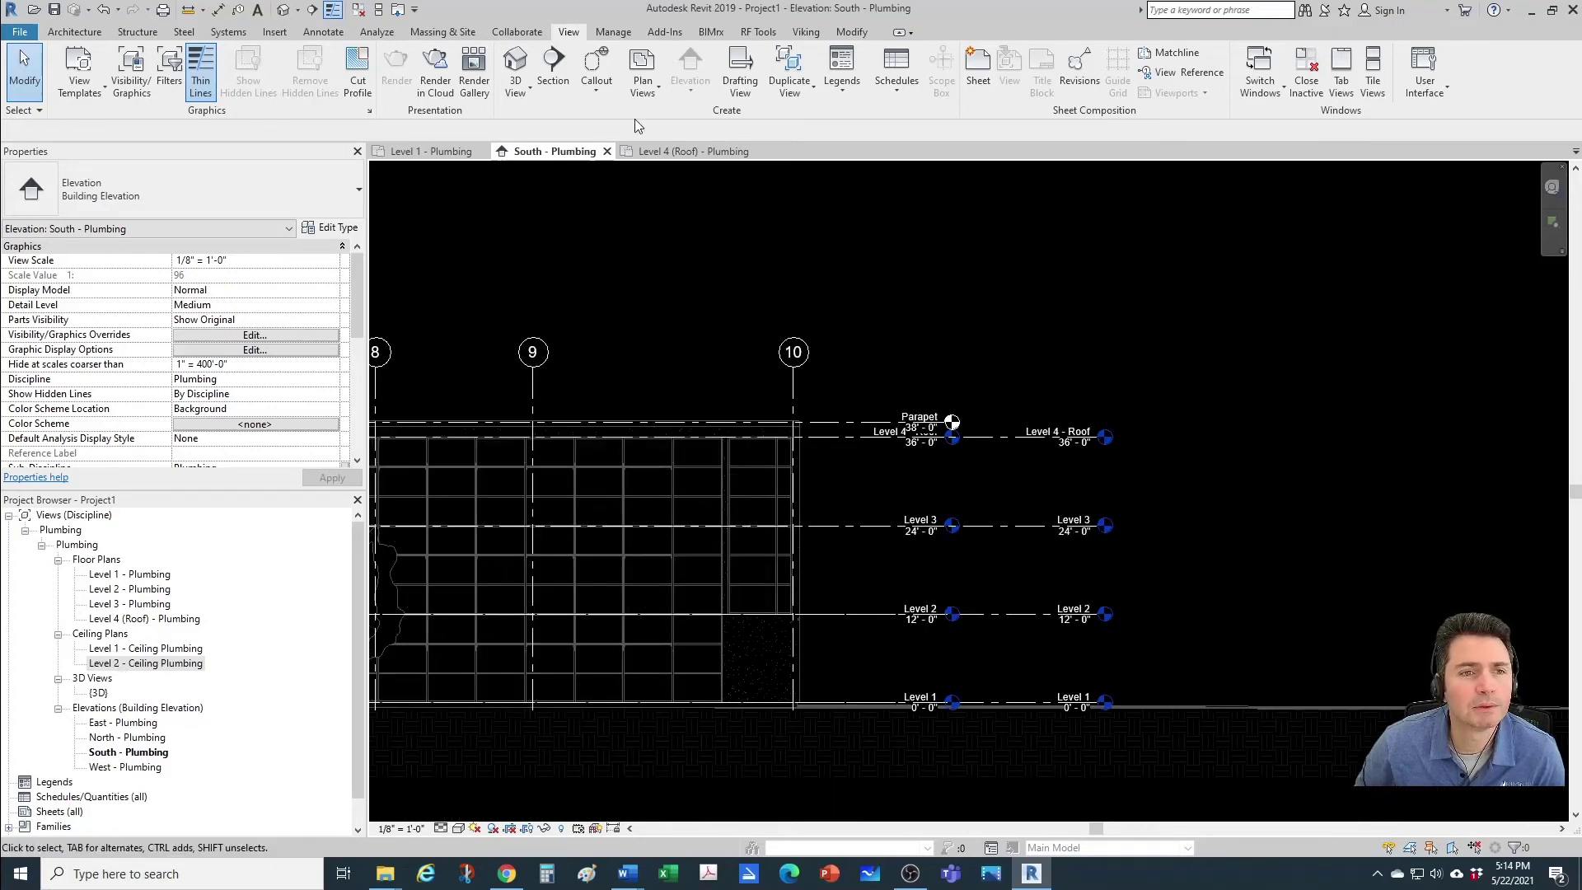
left_click(642, 91)
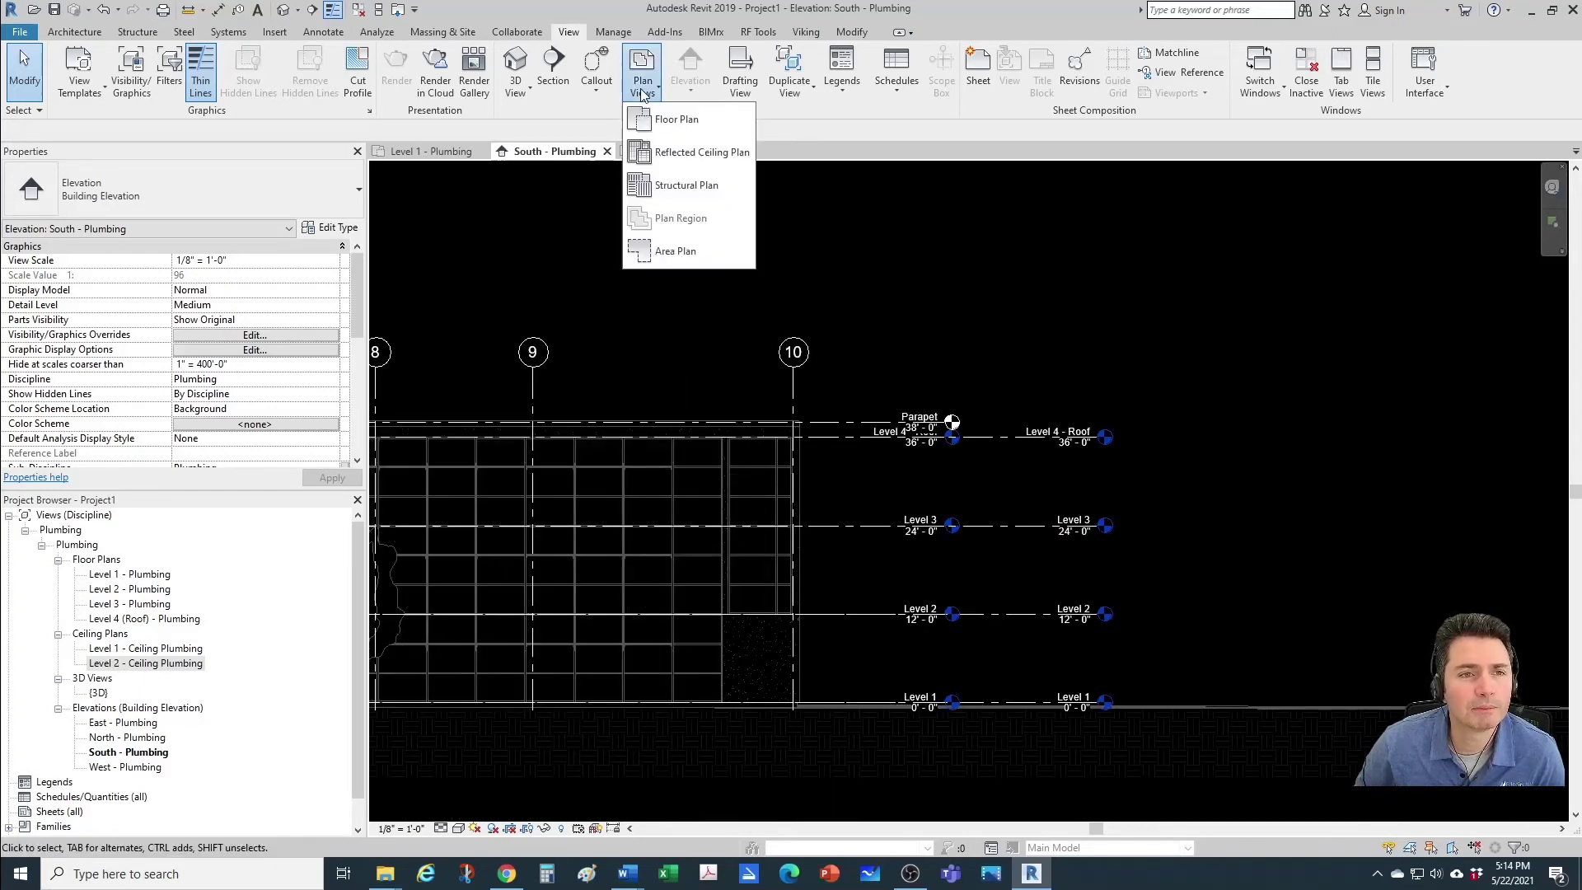
left_click(689, 158)
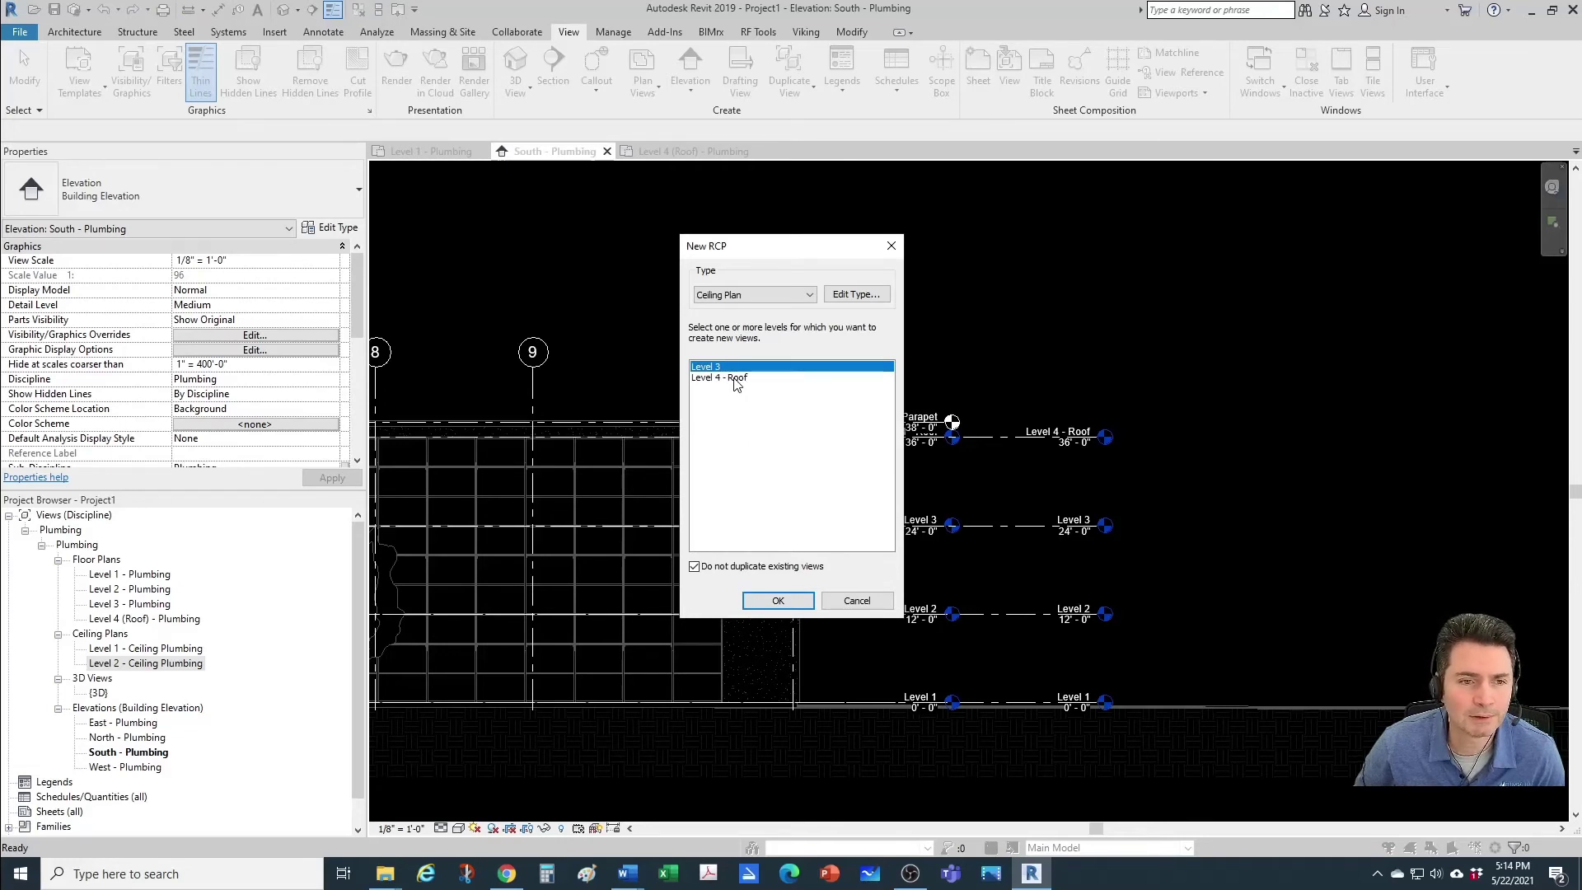
left_click(789, 601)
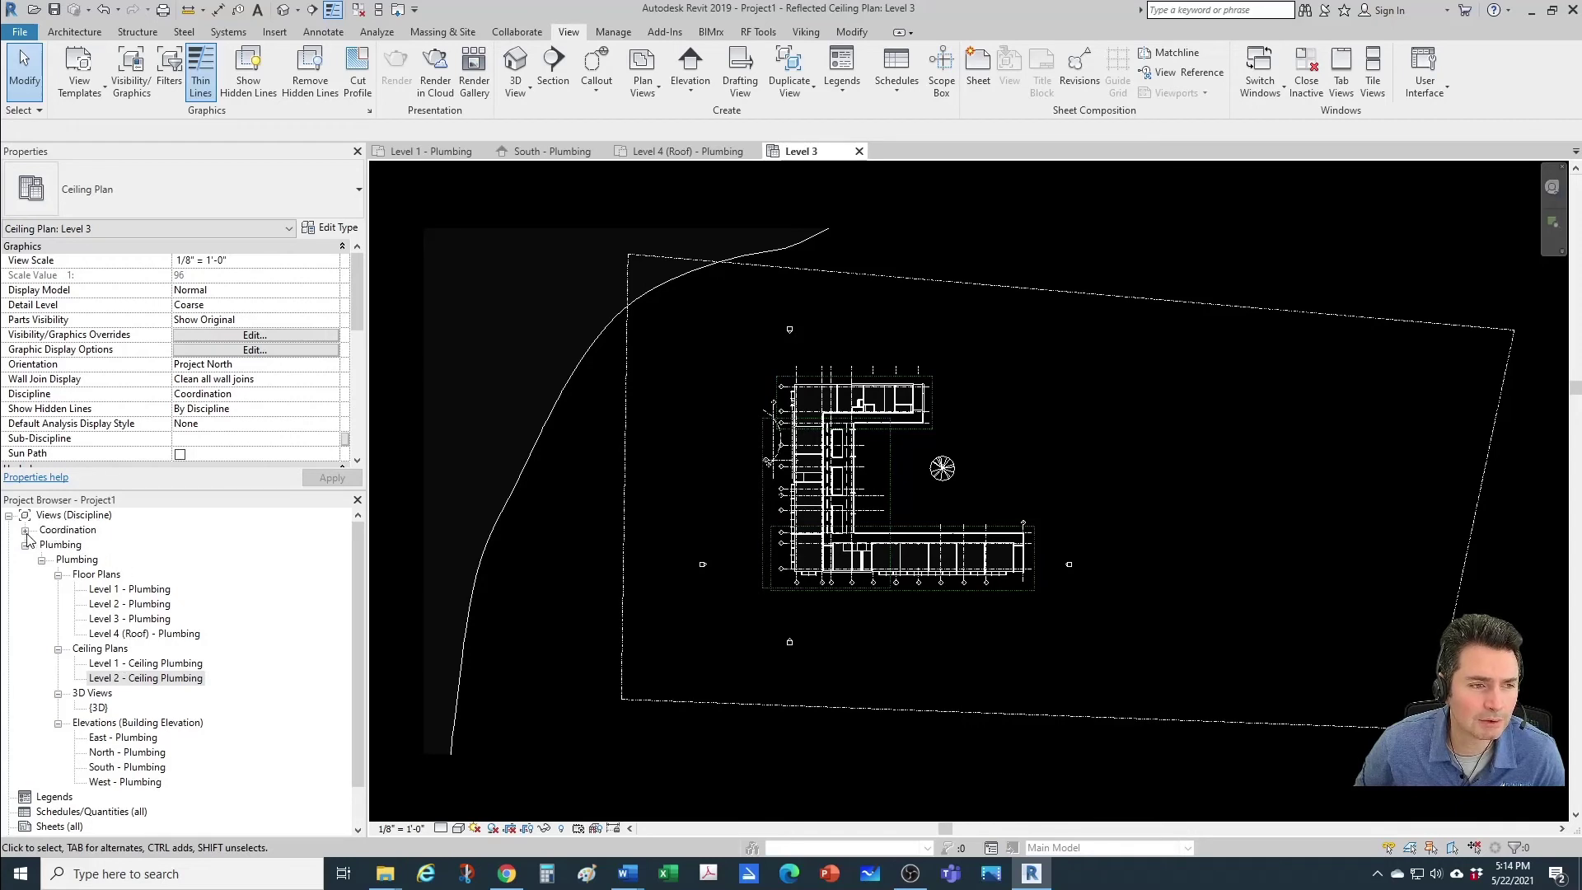
Locate the new Level 3 ceiling plan within the Coordination discipline and examine its view properties
left_click(26, 531)
left_click(41, 545)
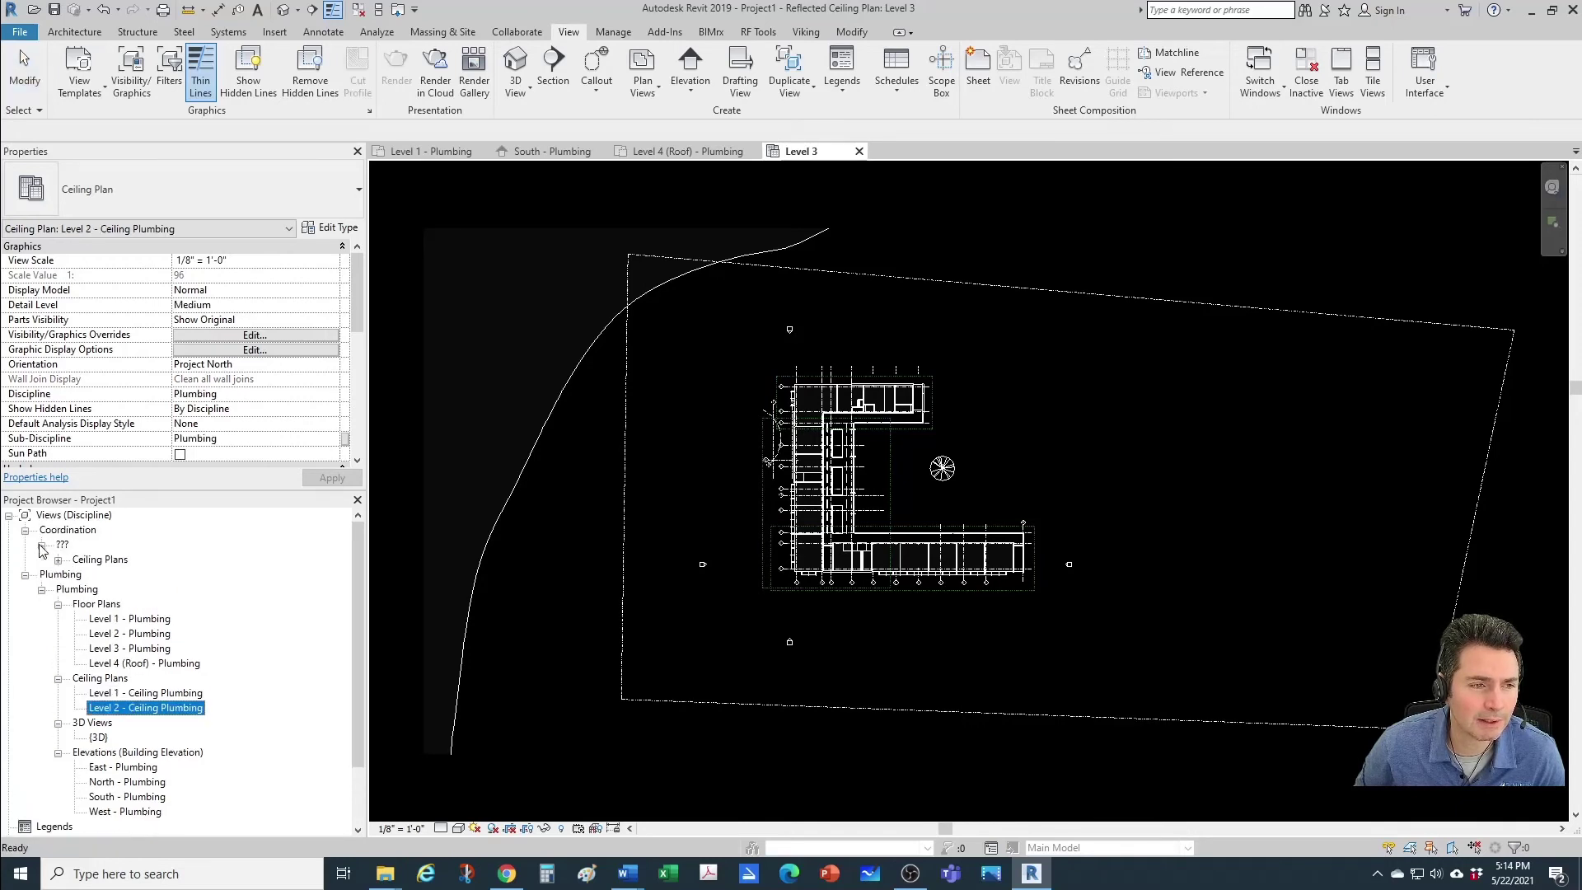
left_click(58, 559)
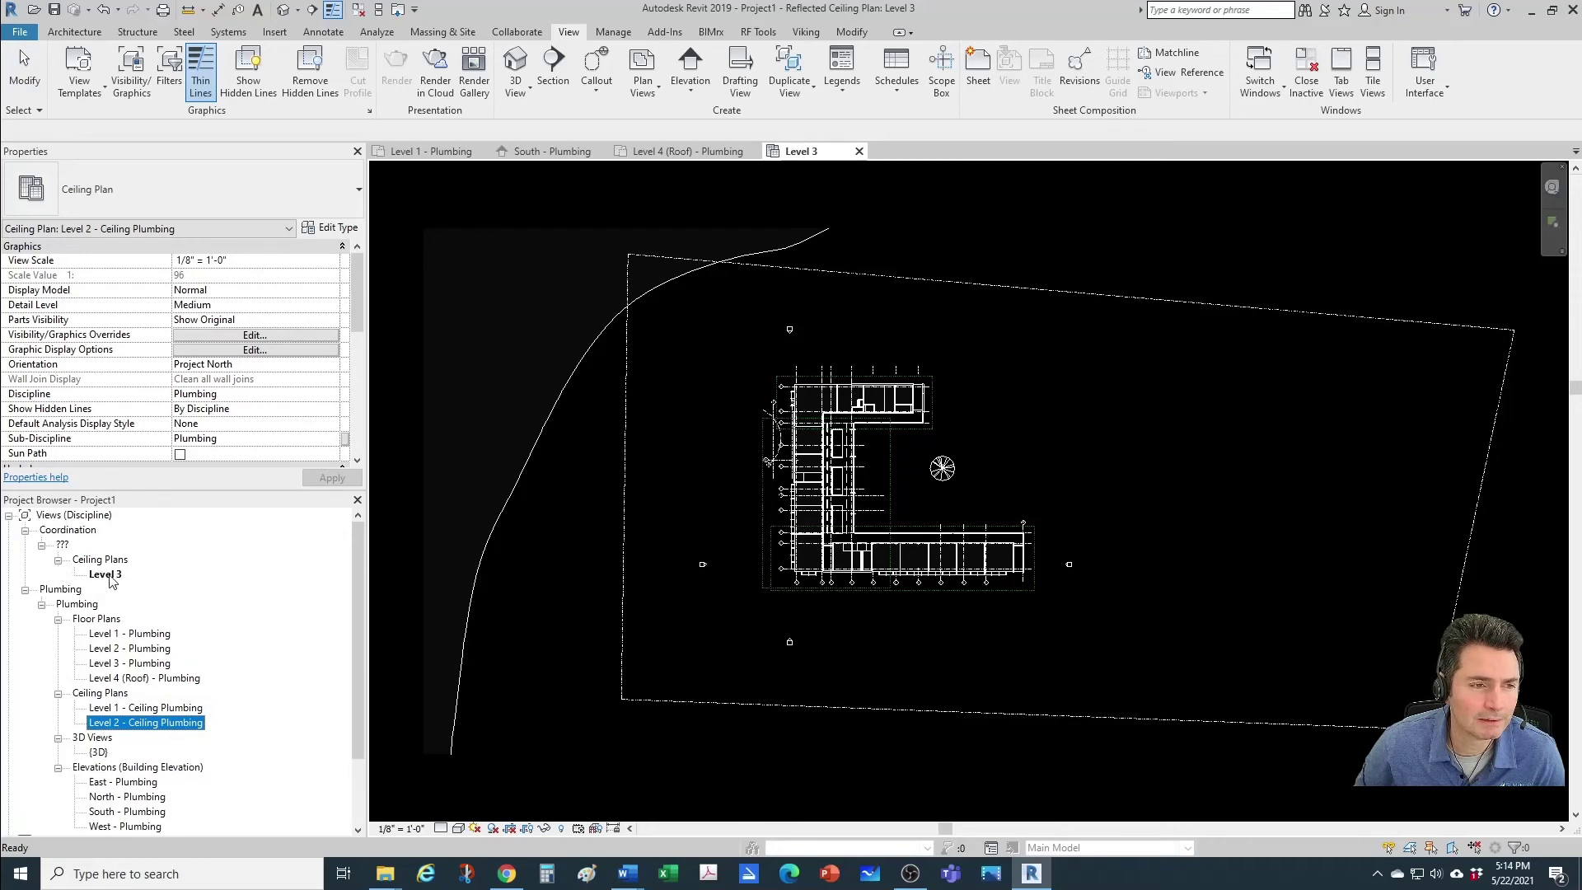
left_click(106, 574)
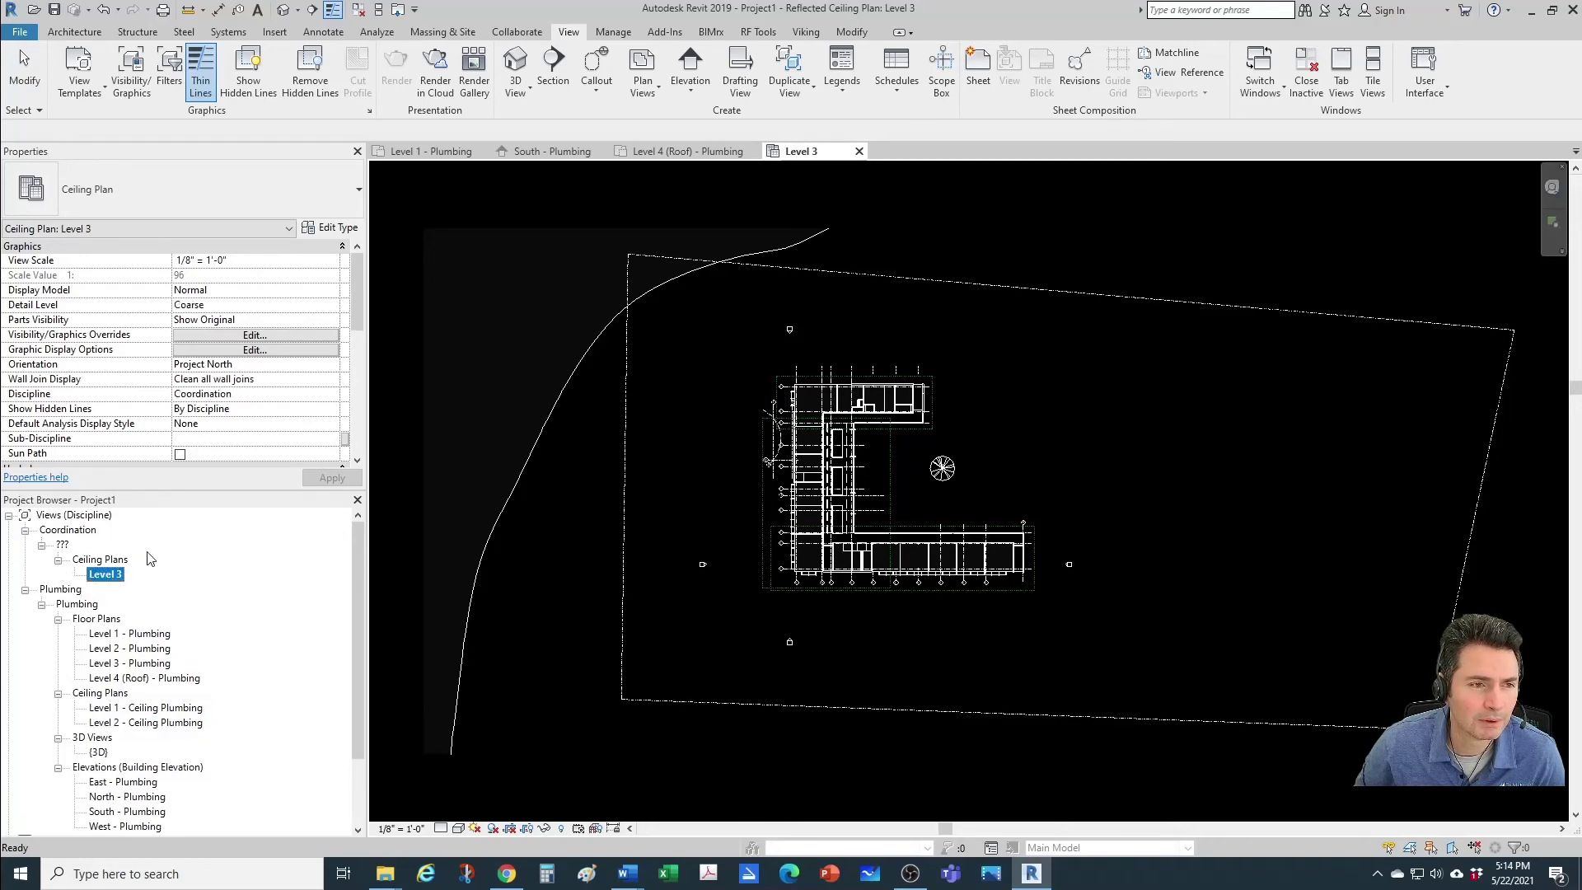
scroll(271, 333, "down", 3)
scroll(270, 333, "down", 1)
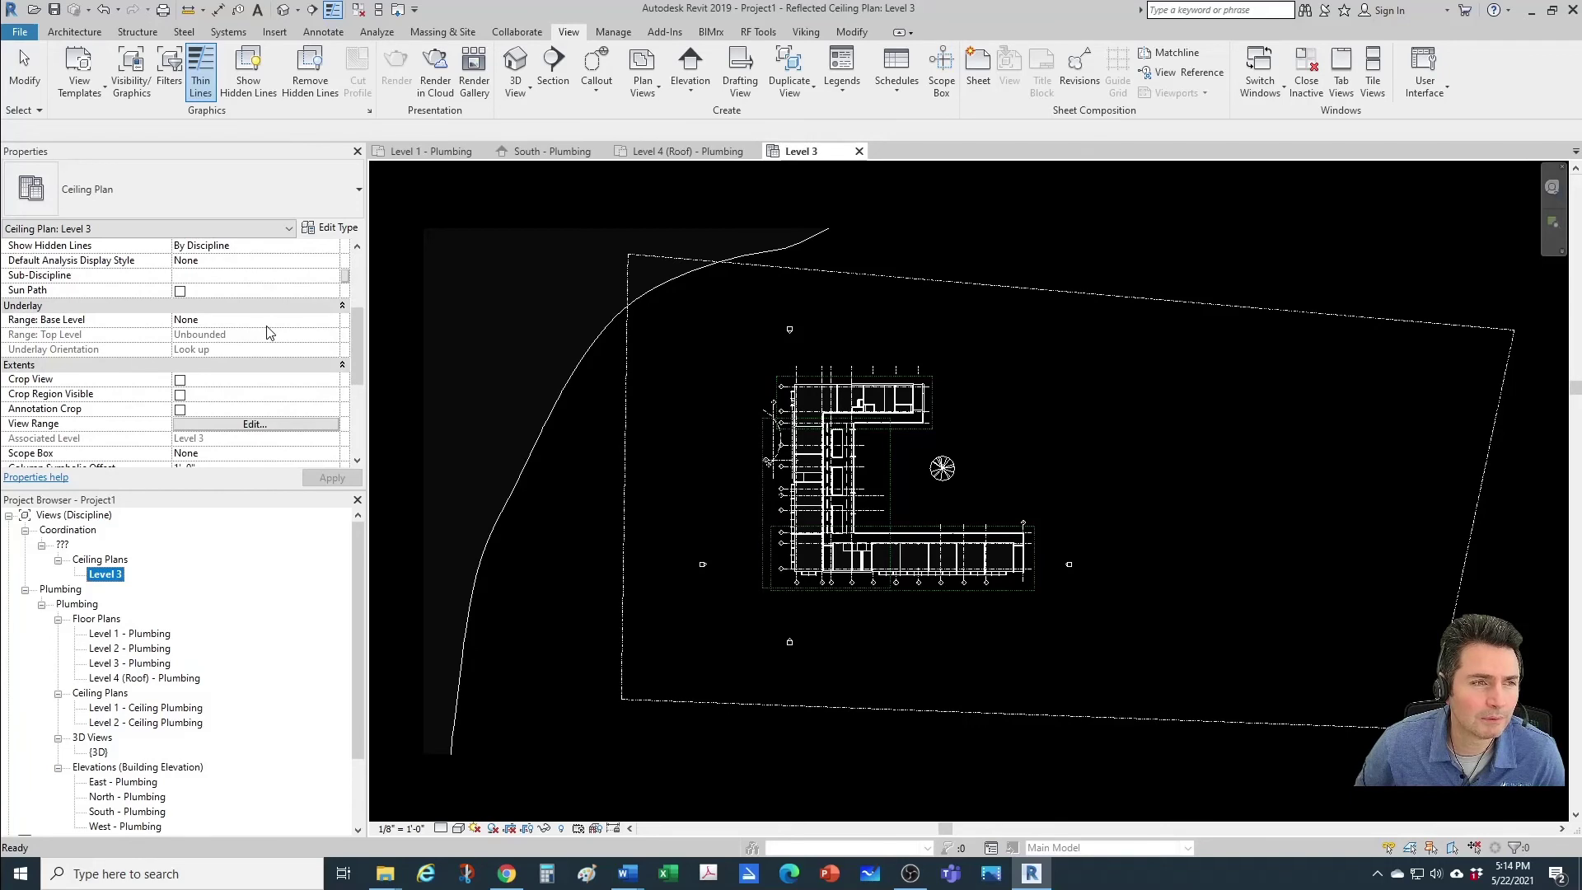
scroll(271, 333, "down", 4)
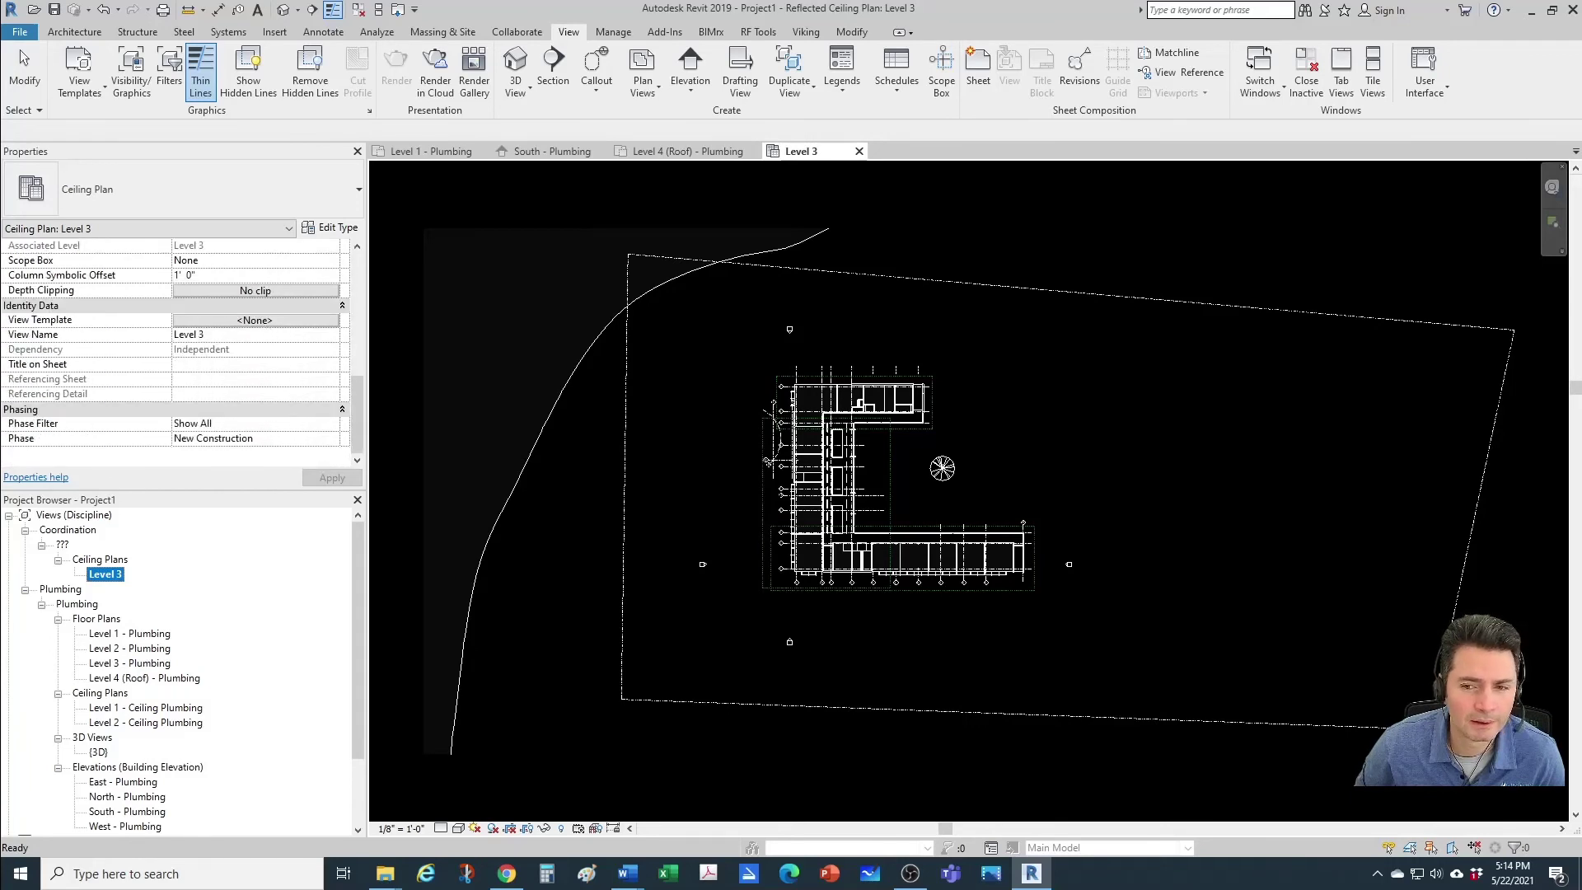
left_click(768, 462)
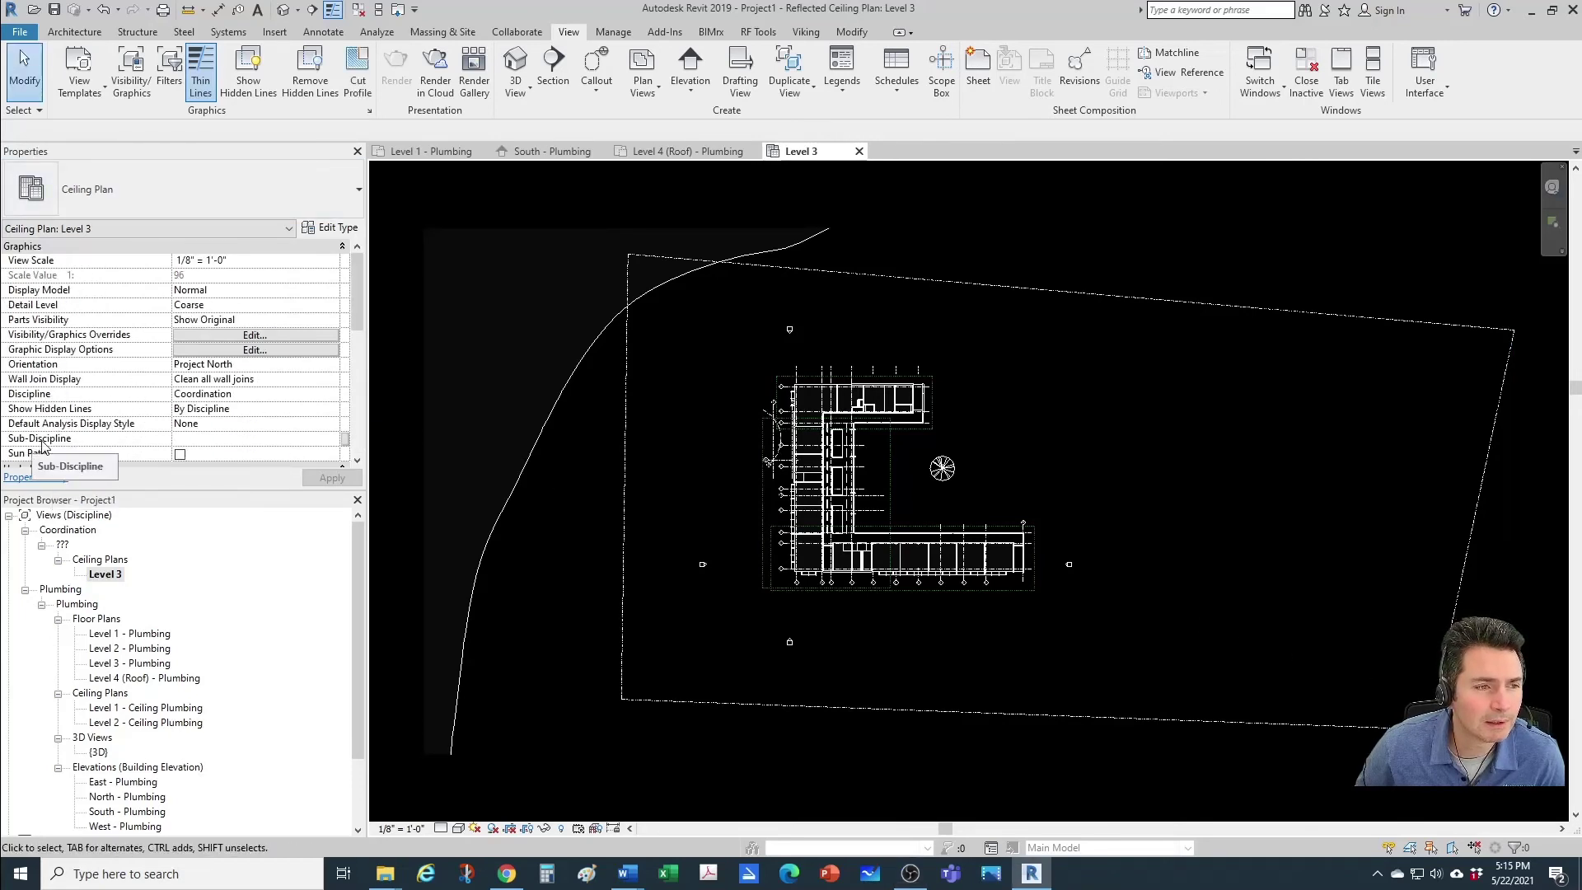
Set both the Sub-Discipline and the Discipline of the Level 3 ceiling plan to Plumbing
left_click(182, 439)
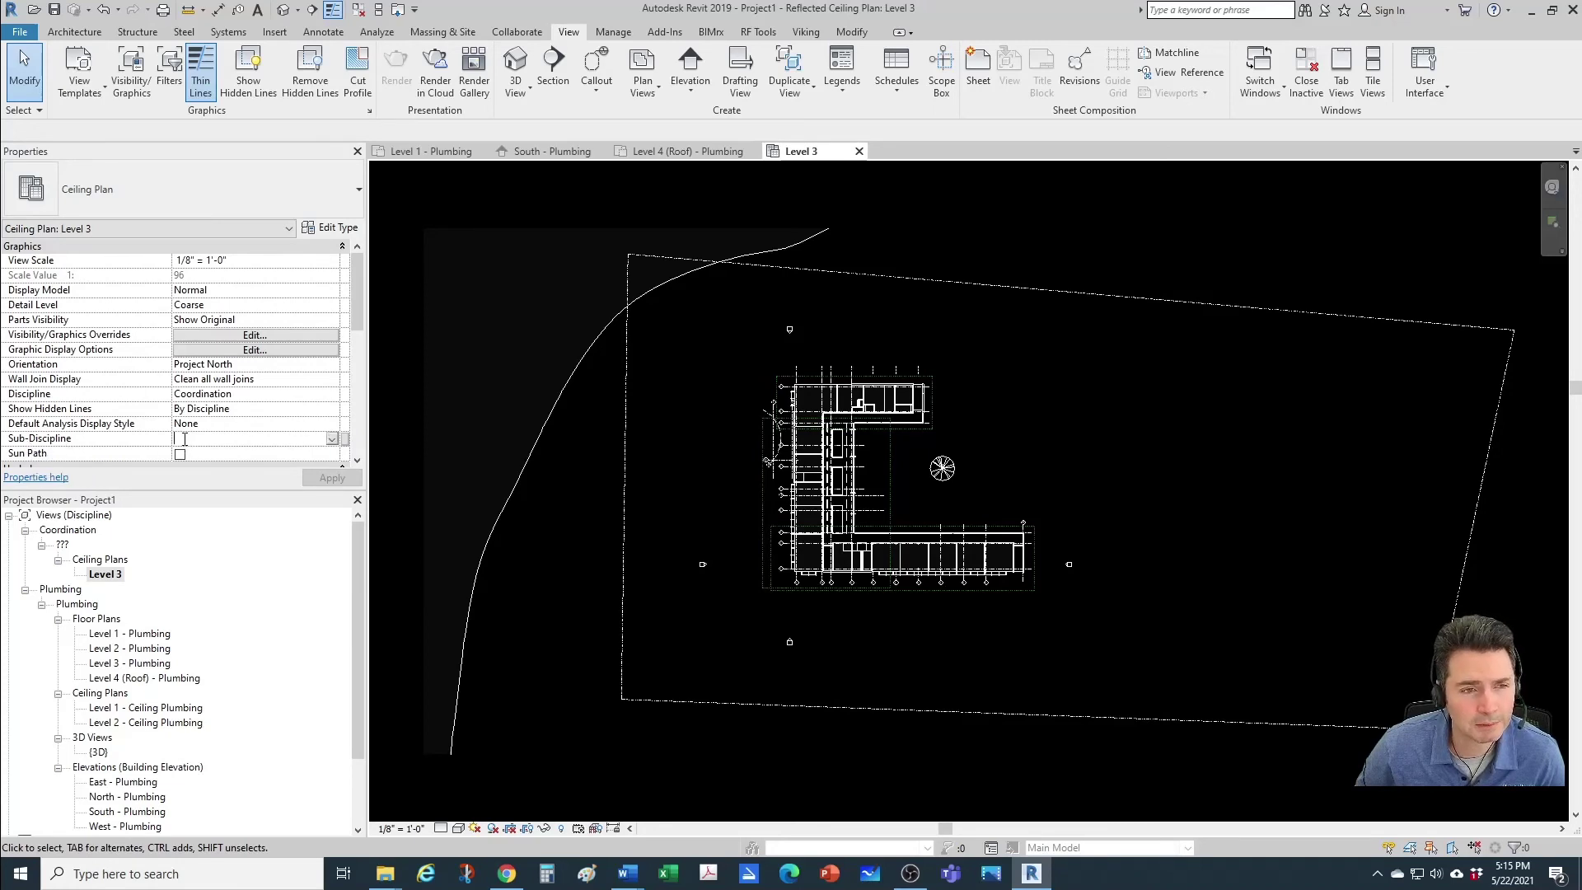
left_click(333, 439)
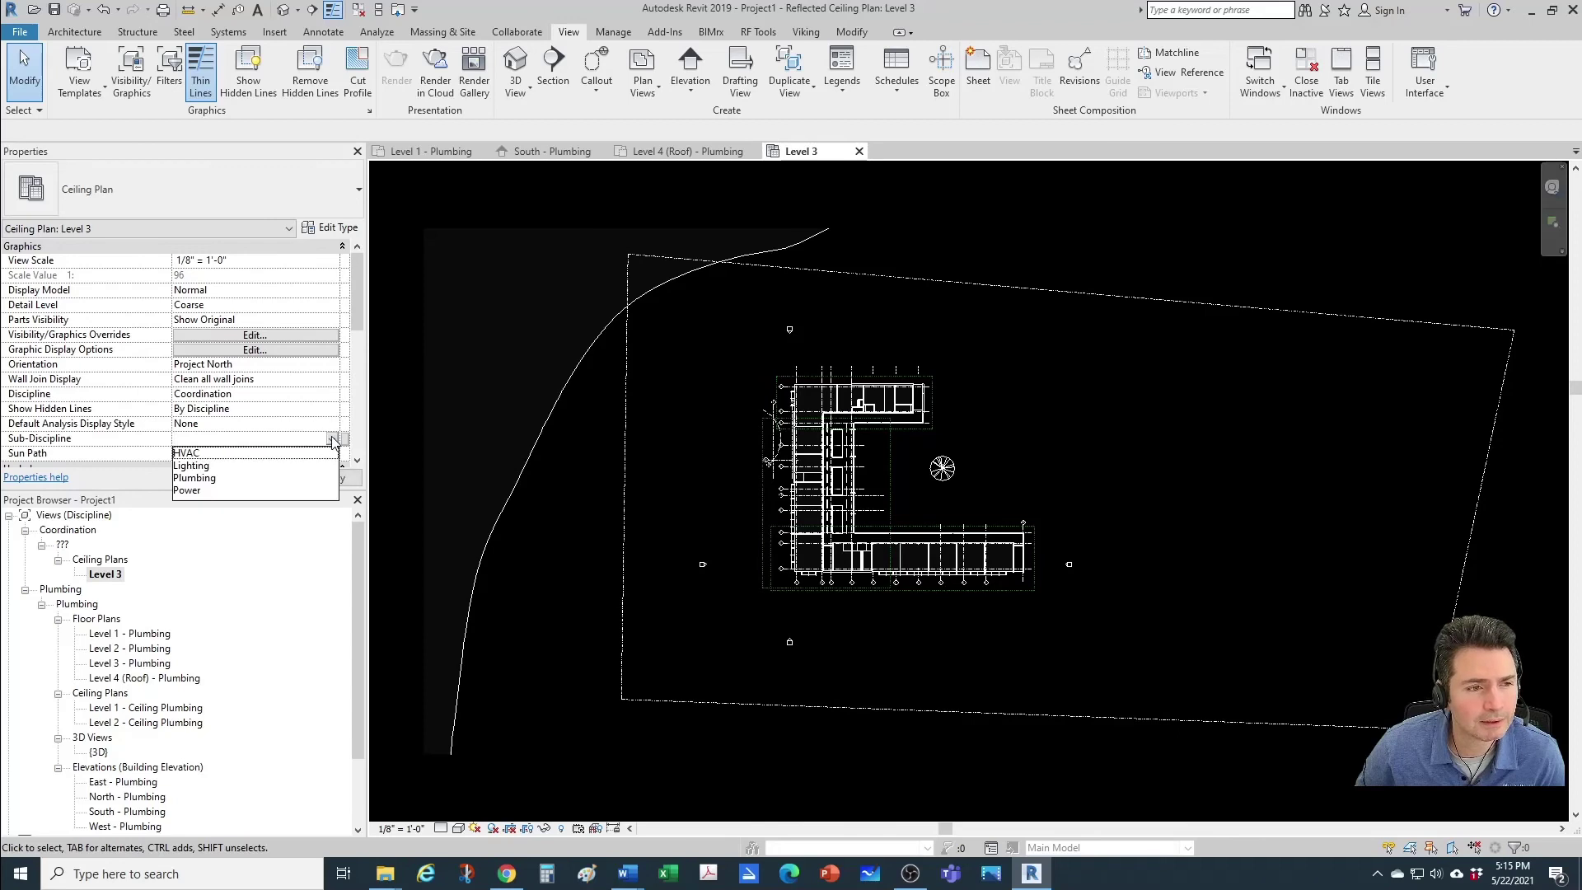
left_click(204, 479)
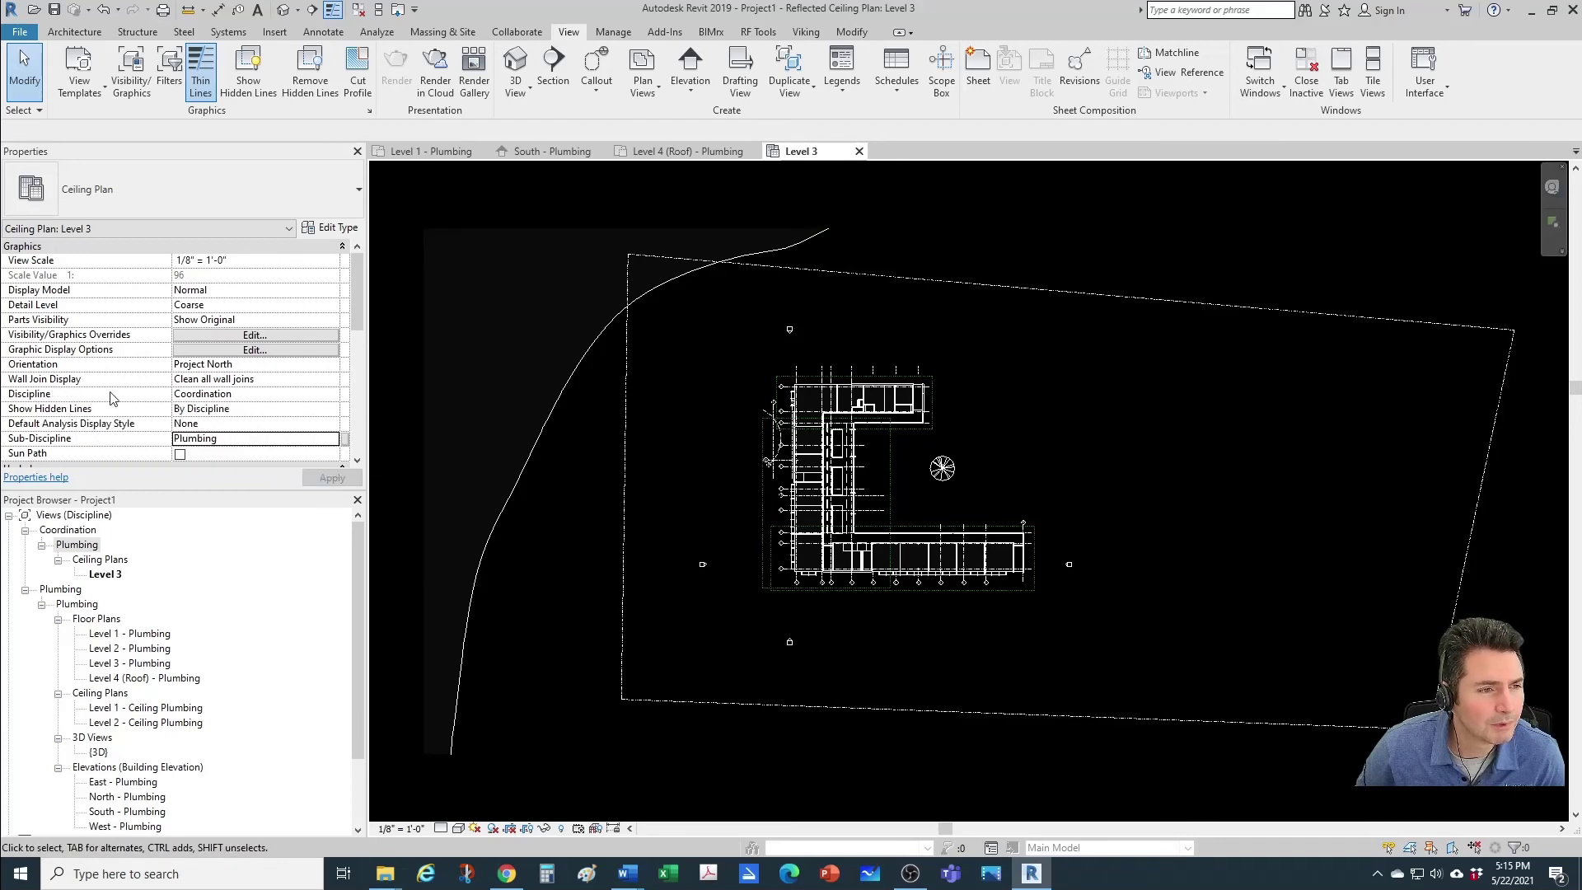
left_click(332, 395)
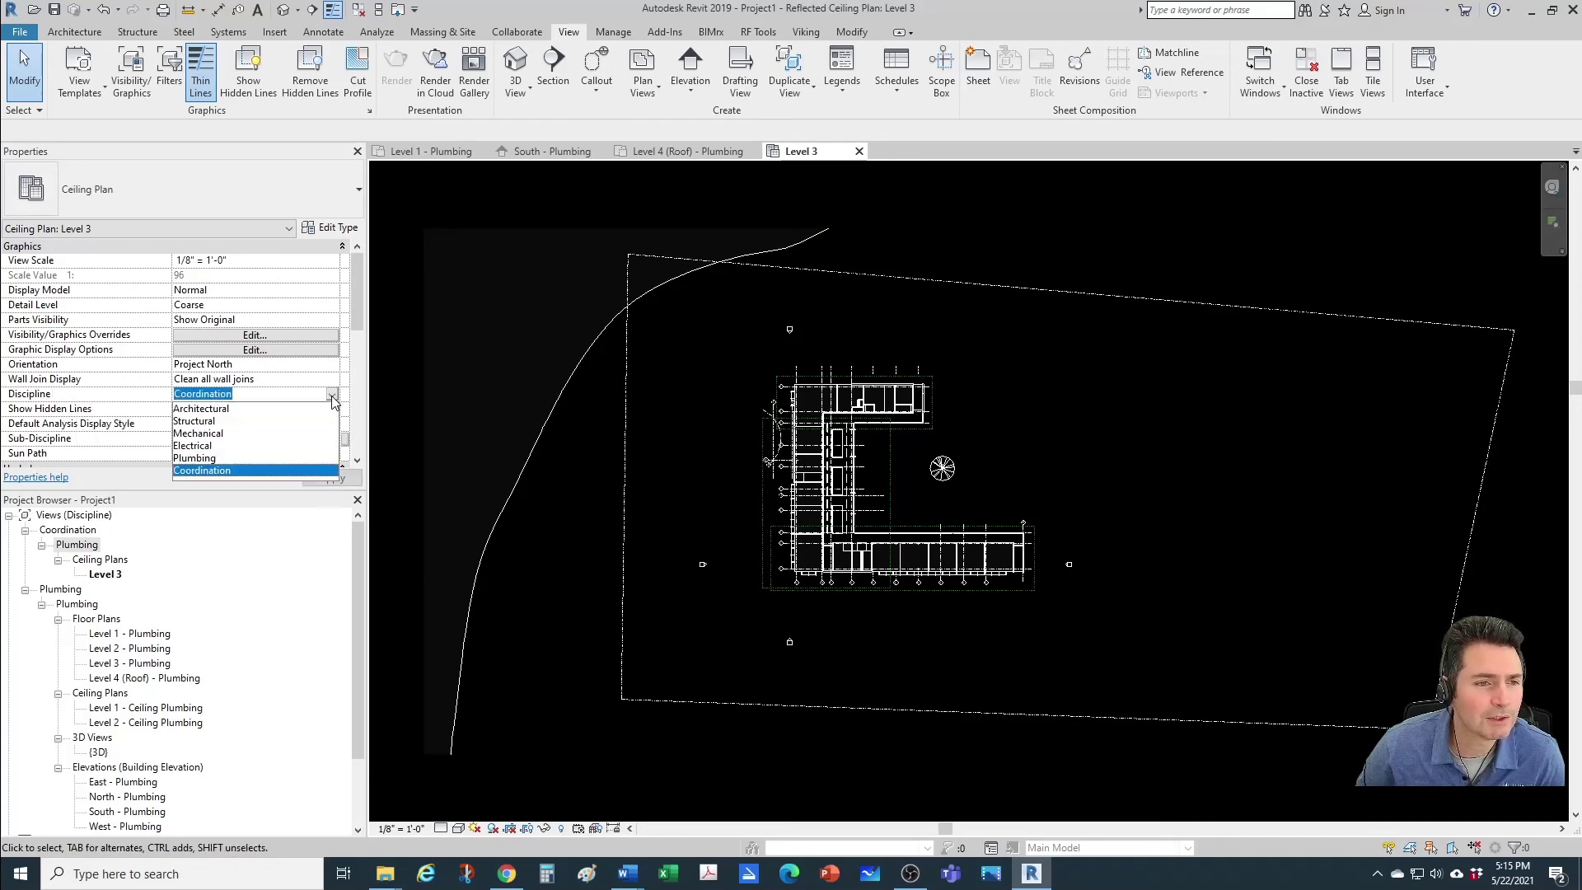
left_click(211, 464)
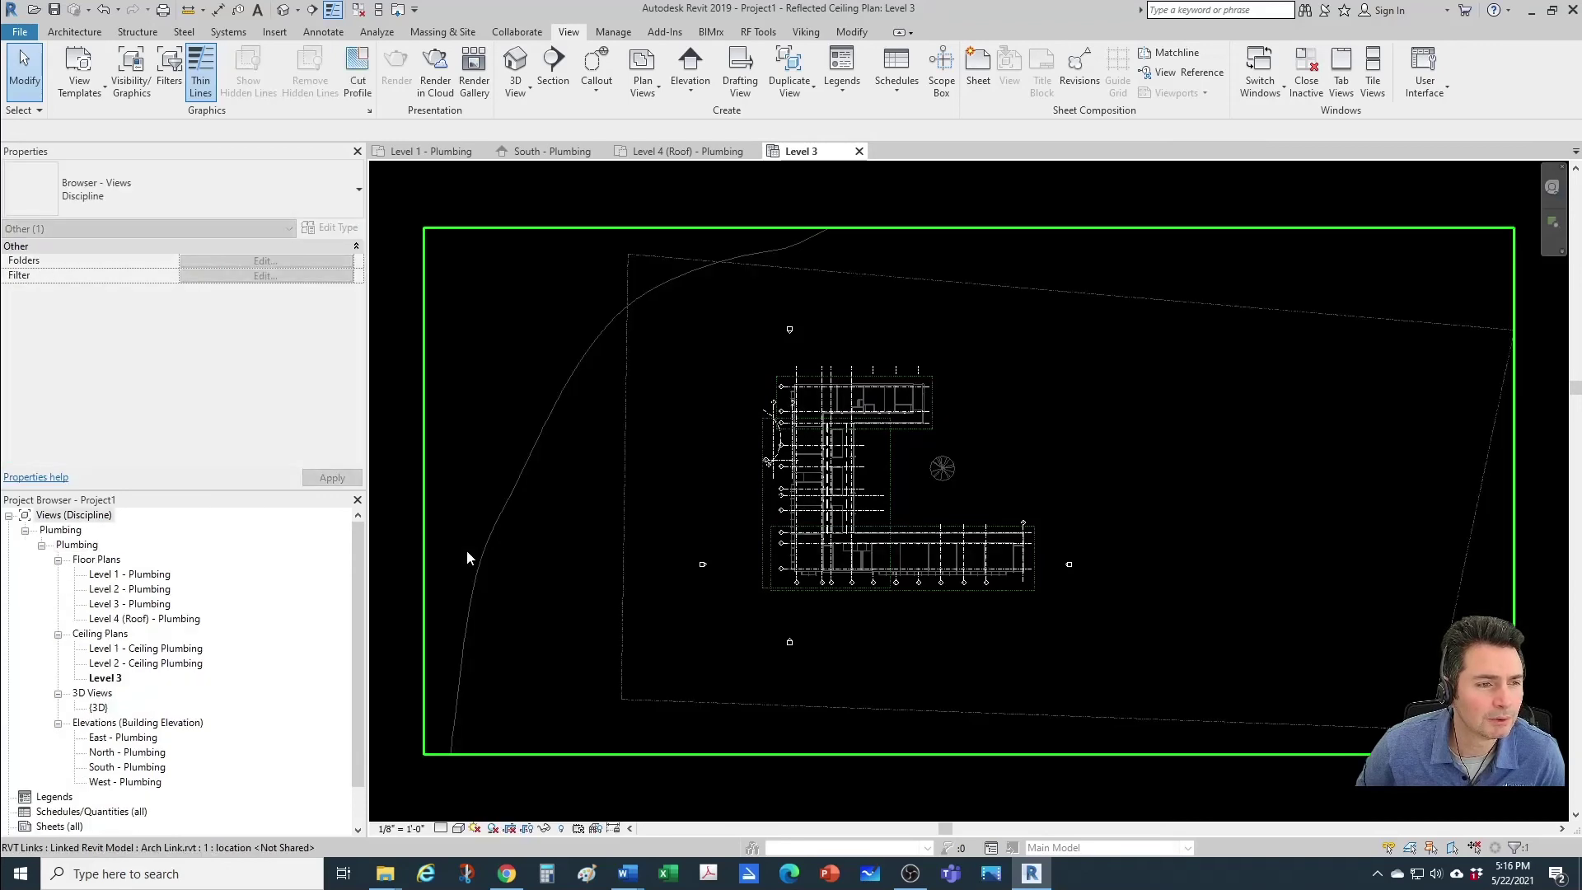
Check the view organization under the Plumbing discipline and rename the Level 3 ceiling plan to "Level 3 - Ceiling Plumbing"
left_click(25, 530)
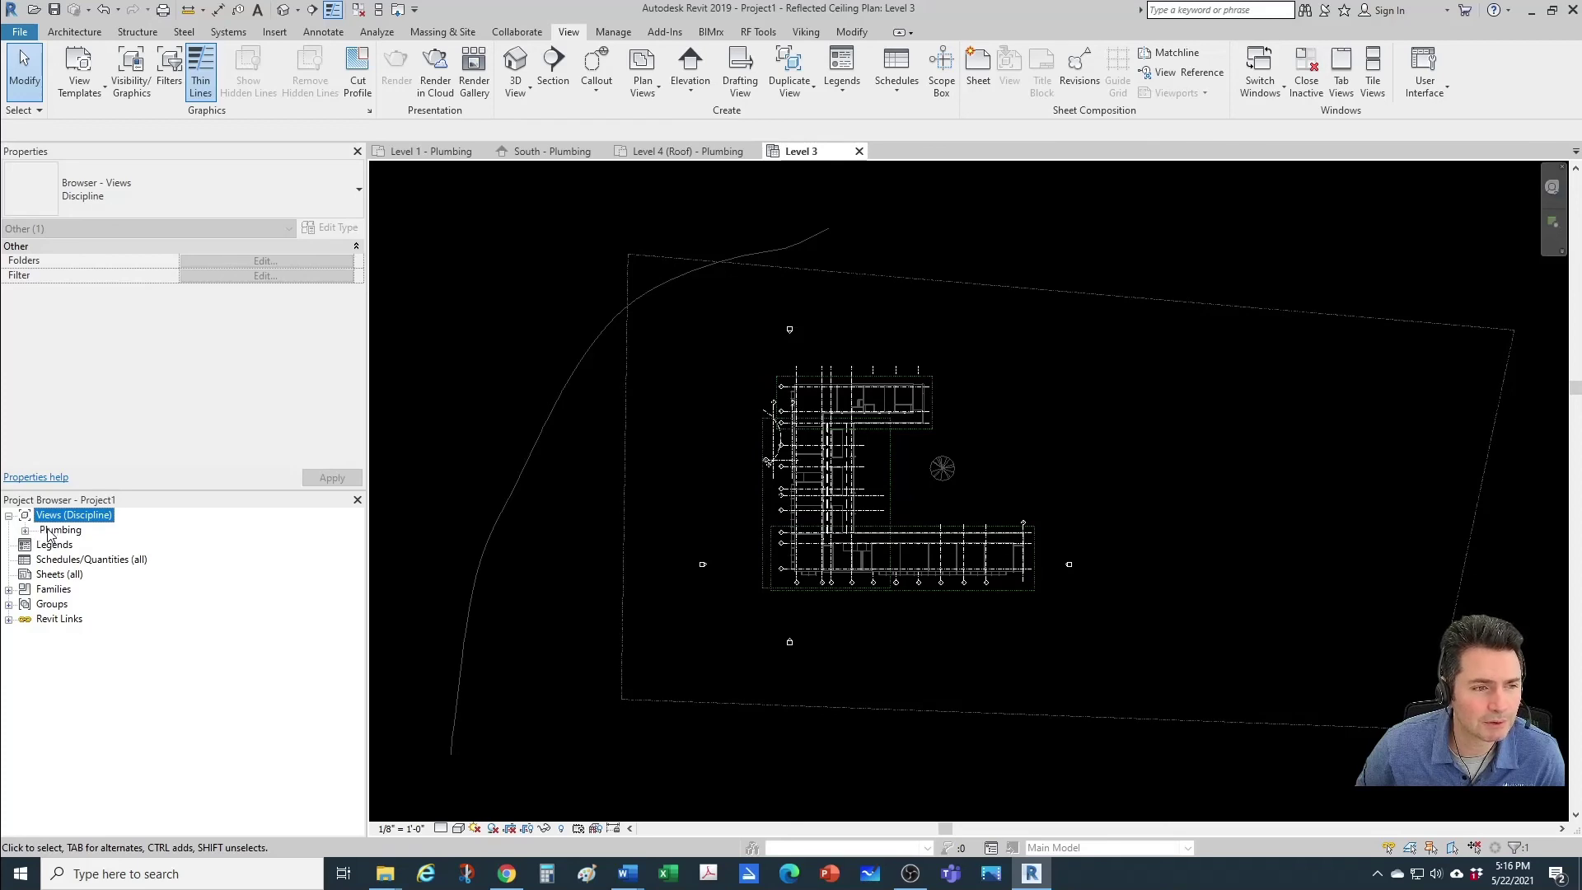
left_click(26, 530)
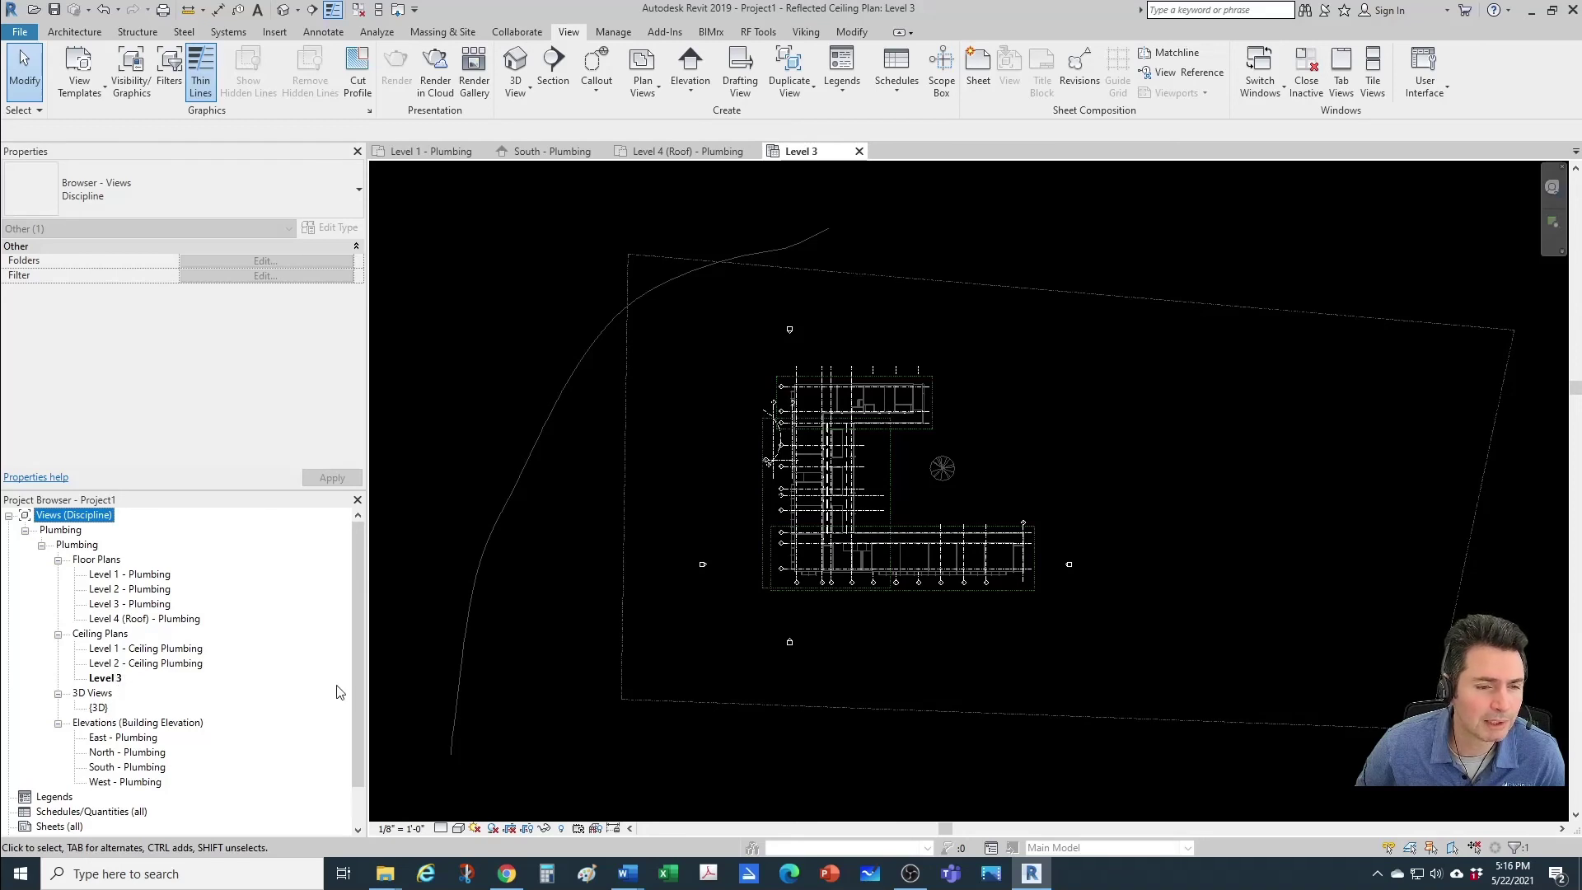
key("Return")
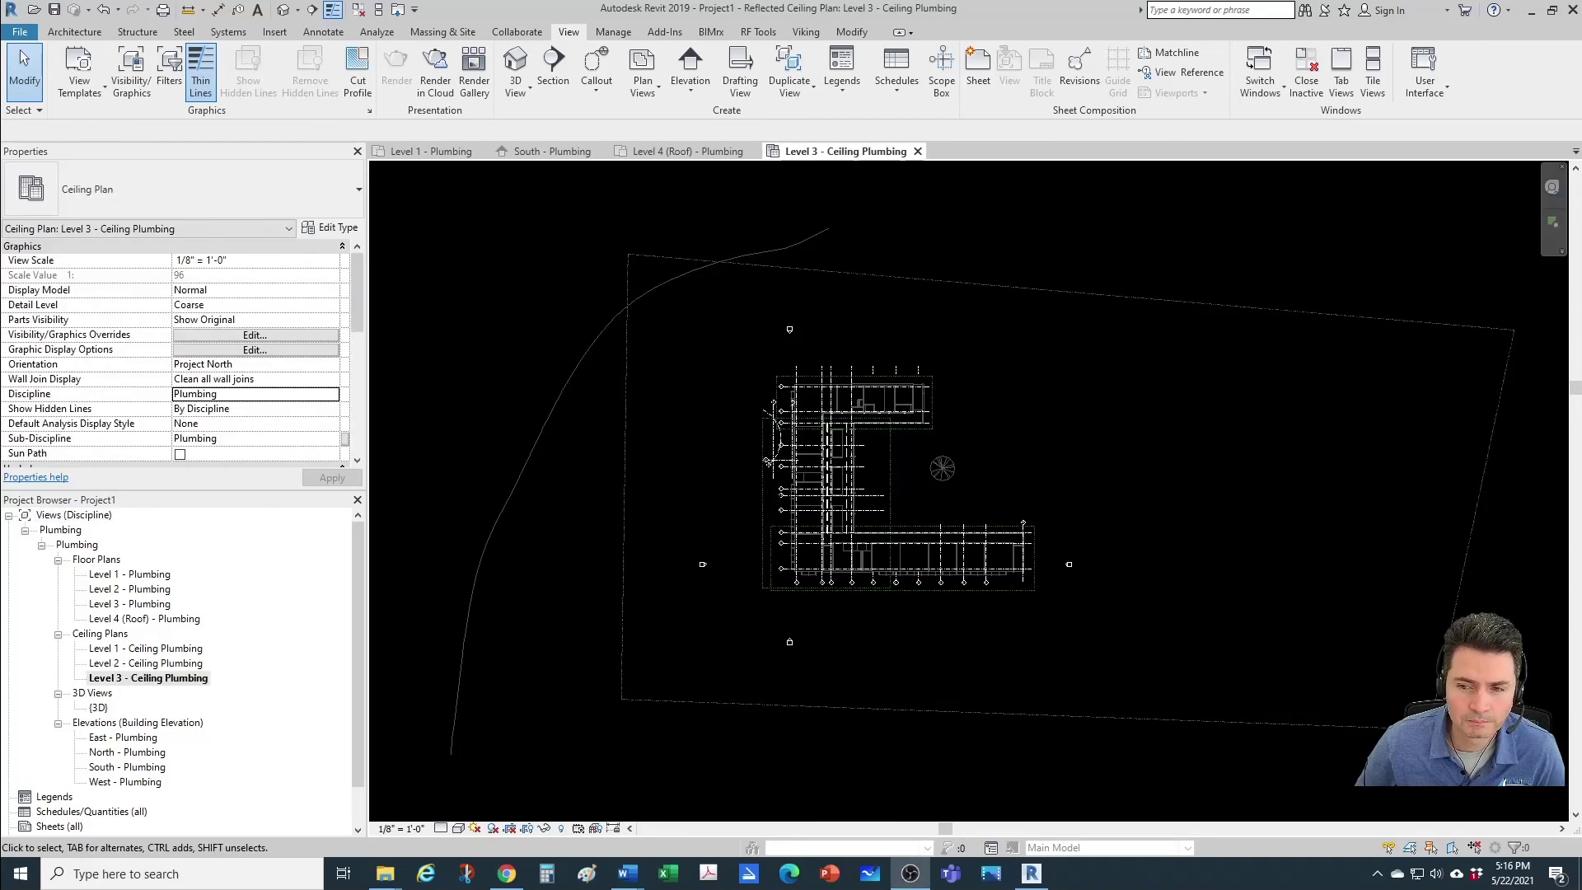